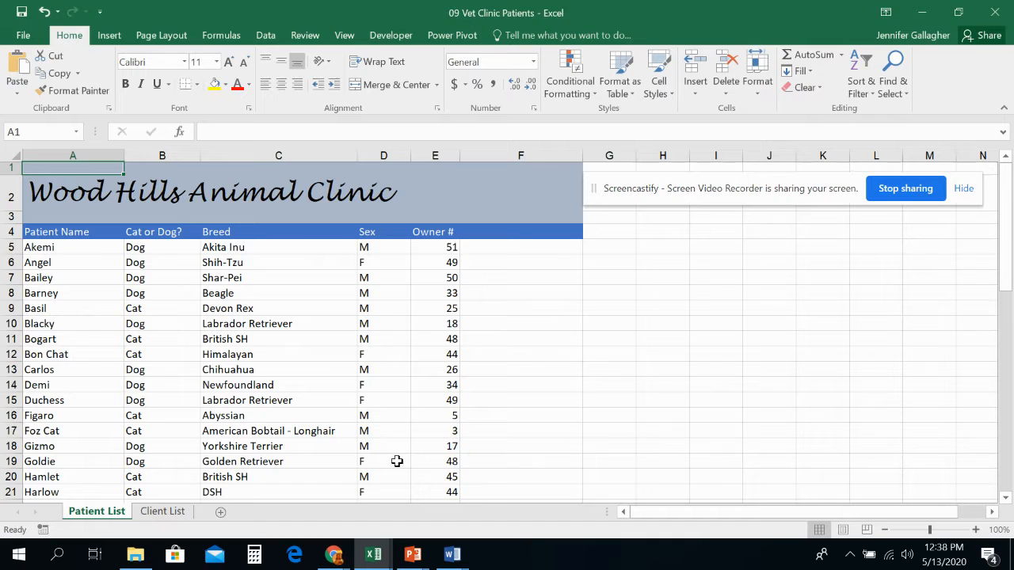
- Save the workbook in the Lesson 9 folder under the name 09 Vet Clinic Patients Solution
left_click(176, 512)
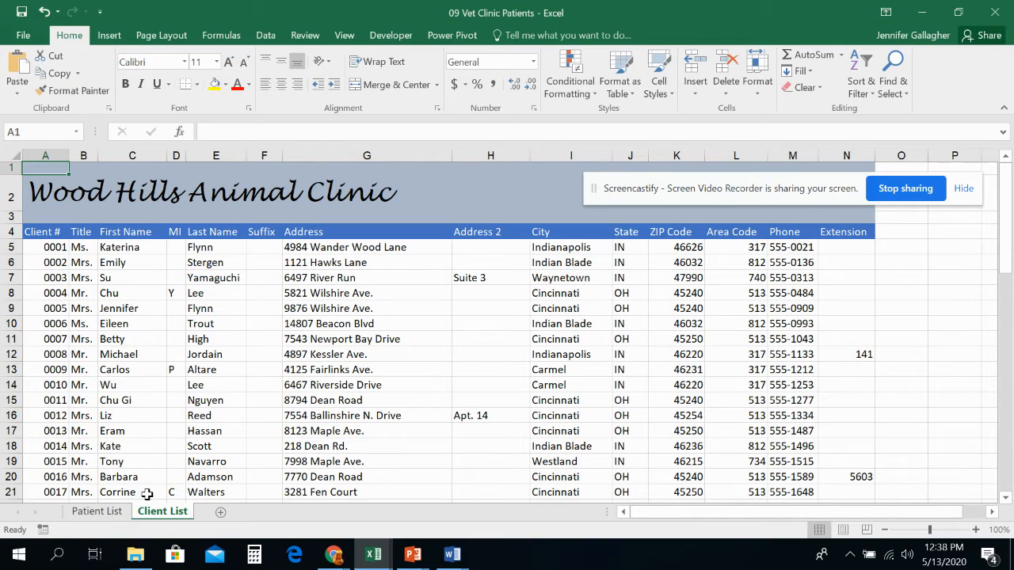
left_click(109, 512)
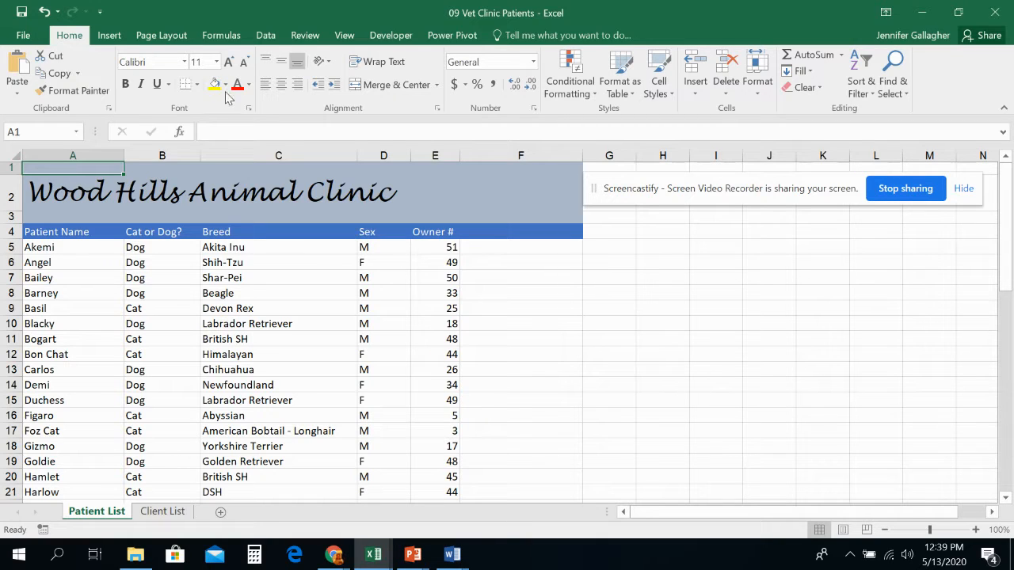
left_click(26, 35)
left_click(68, 163)
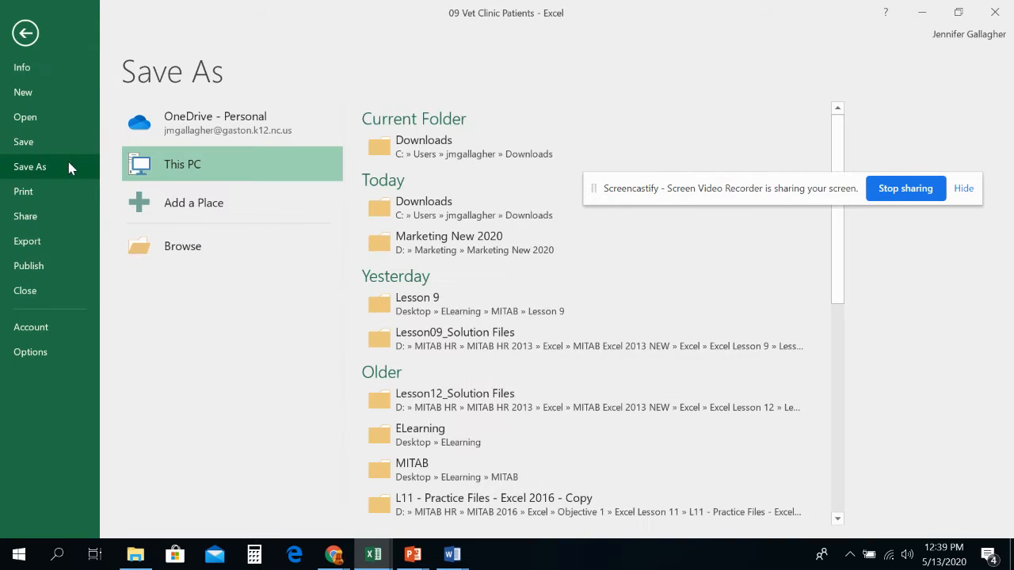
left_click(448, 311)
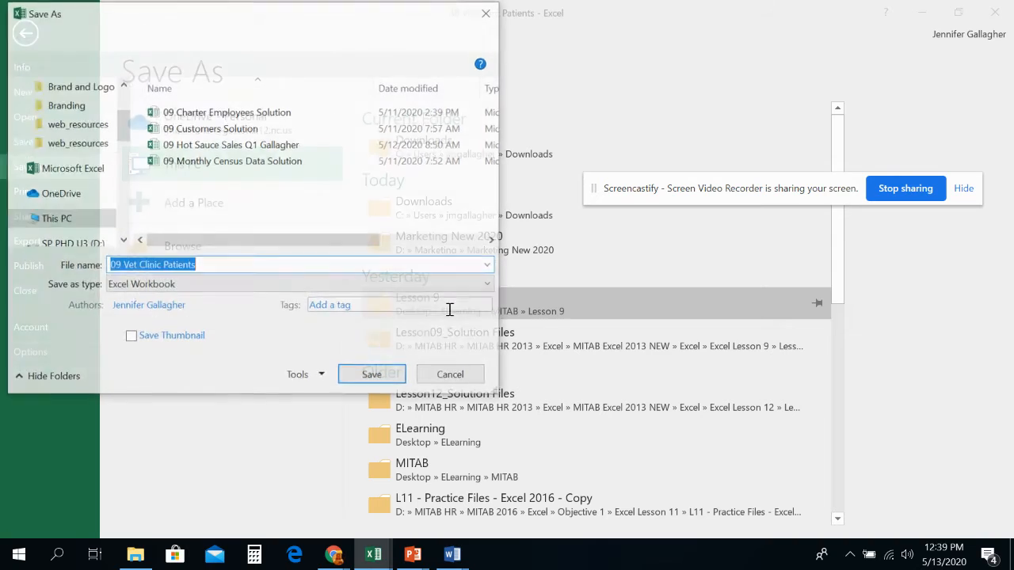
left_click(231, 267)
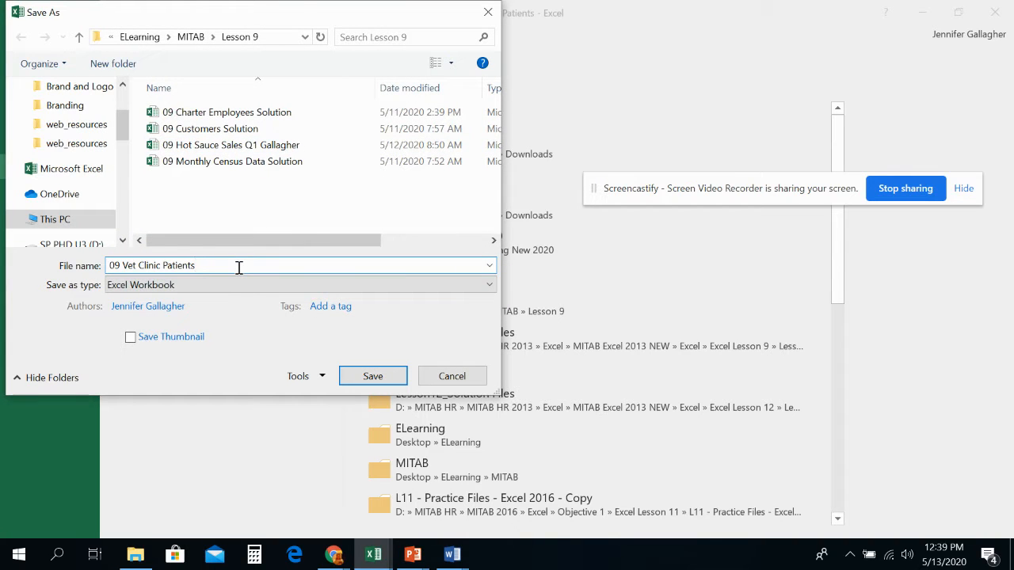
type("Solution")
left_click(365, 378)
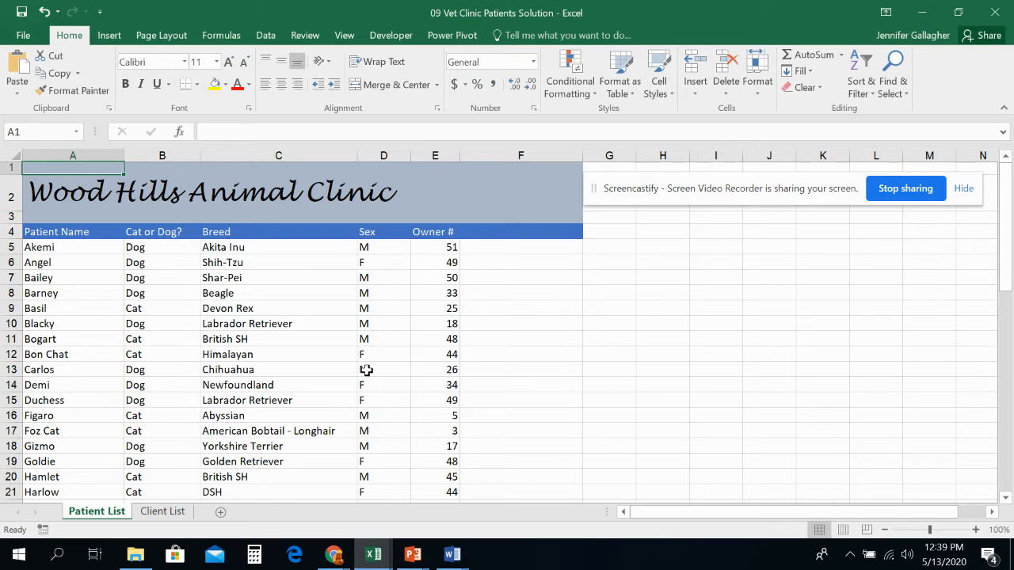
left_click(162, 34)
scroll(226, 265, "down", 7)
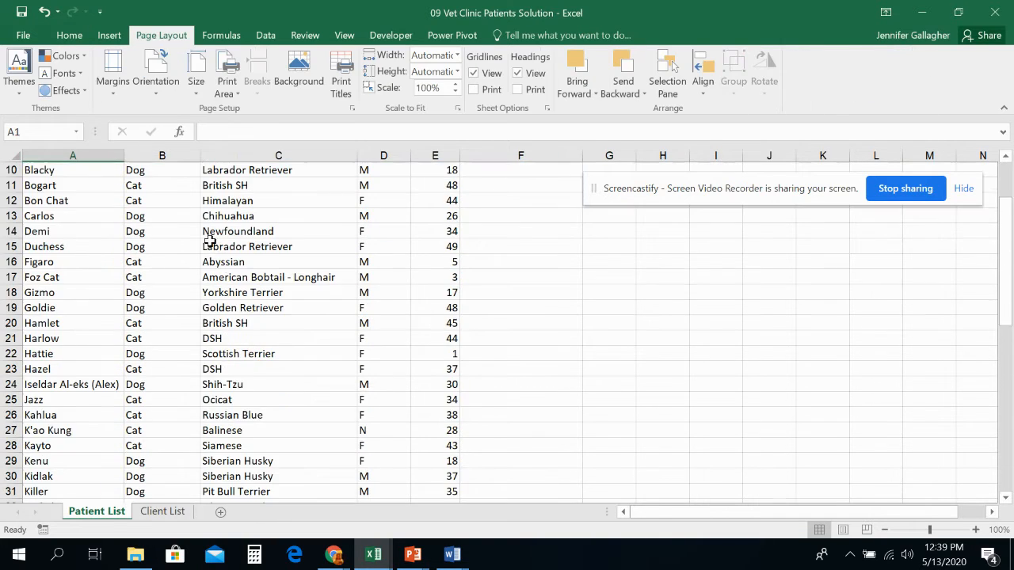
scroll(226, 266, "up", 7)
scroll(226, 266, "up", 1)
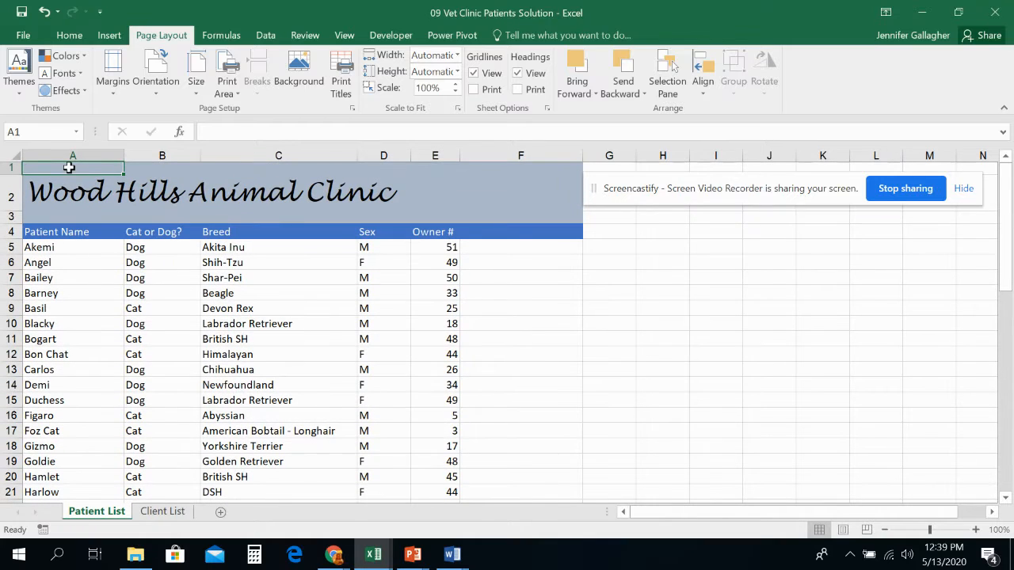
left_click(70, 231)
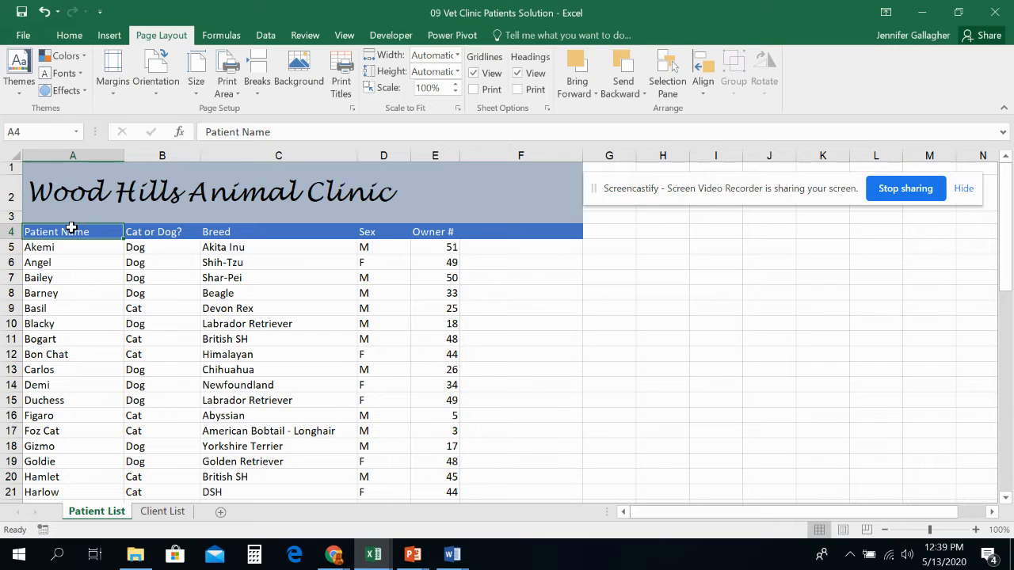
left_click(12, 247)
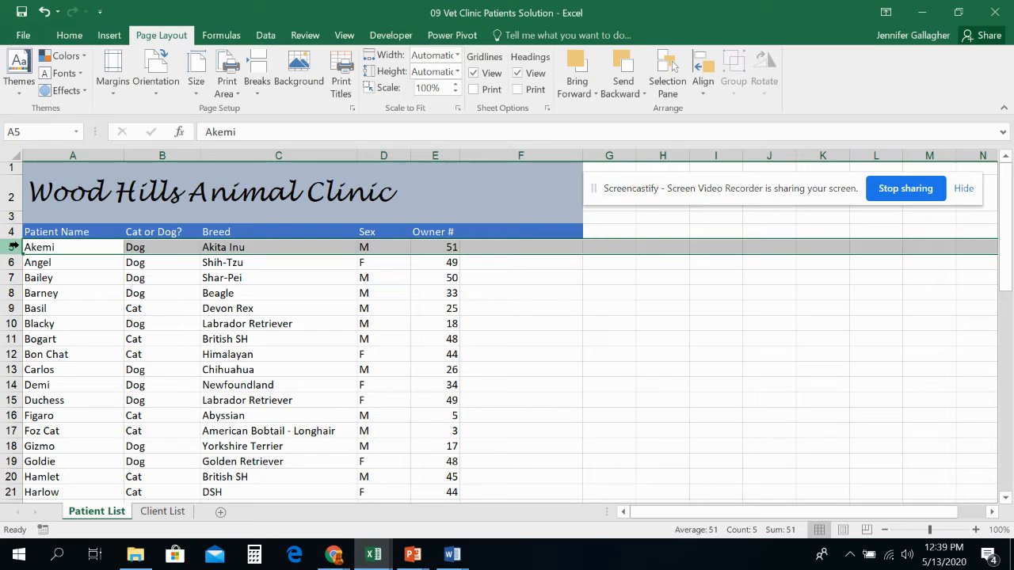
left_click(303, 35)
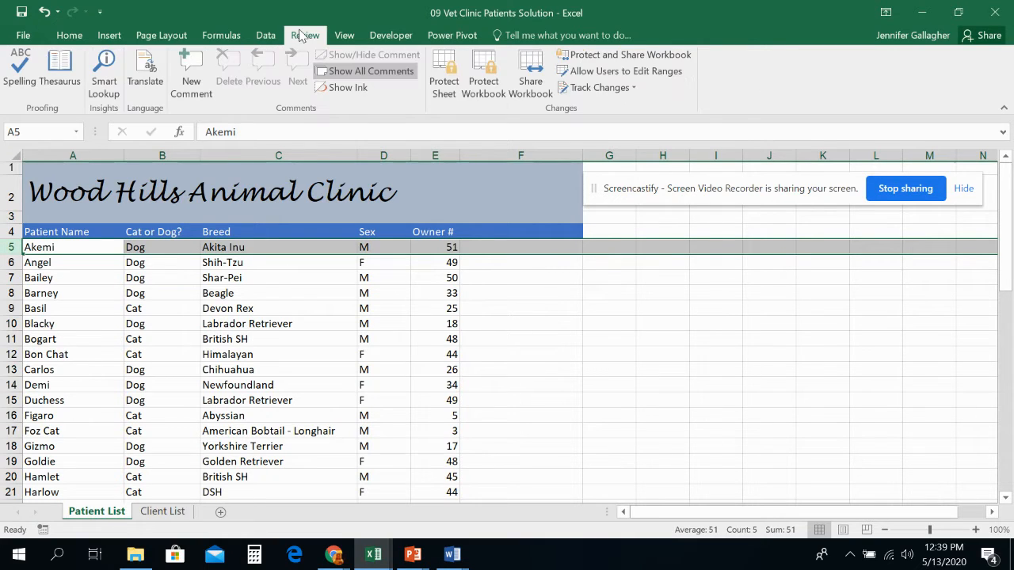
left_click(354, 38)
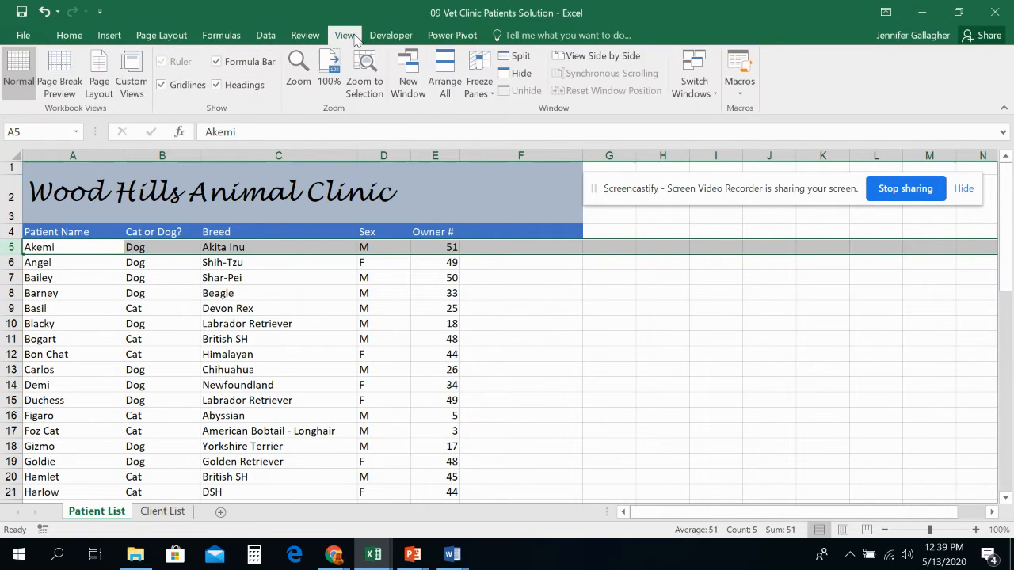
left_click(492, 95)
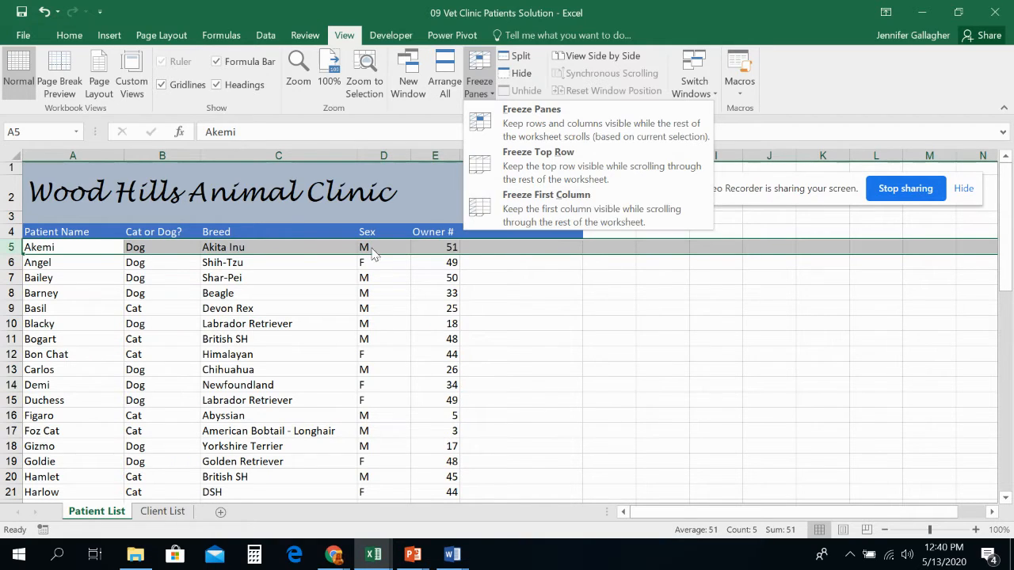
left_click(294, 245)
left_click(295, 247)
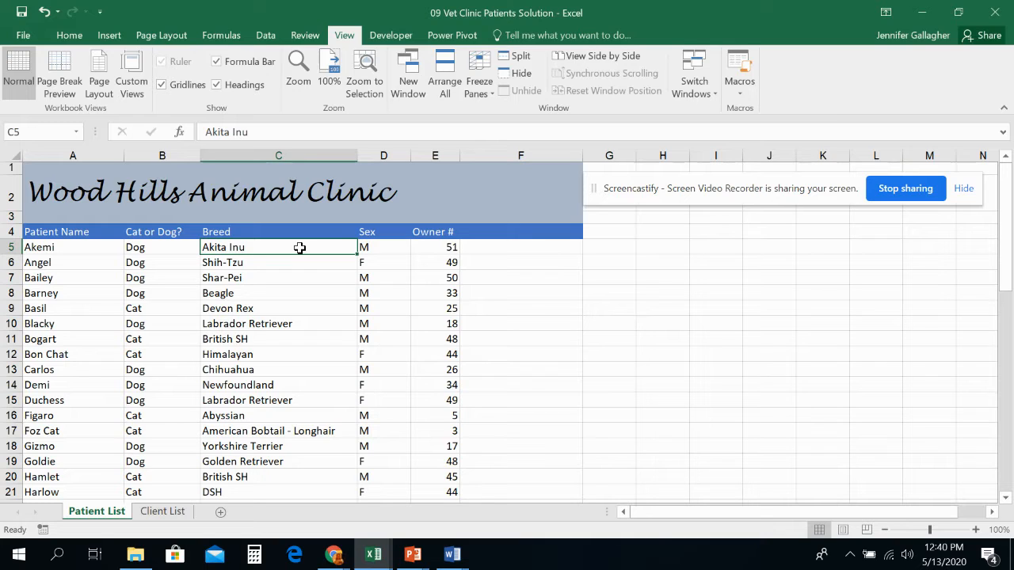
- Freeze panes at cell C5 on the Patient List sheet, then unfreeze them
left_click(492, 93)
left_click(530, 122)
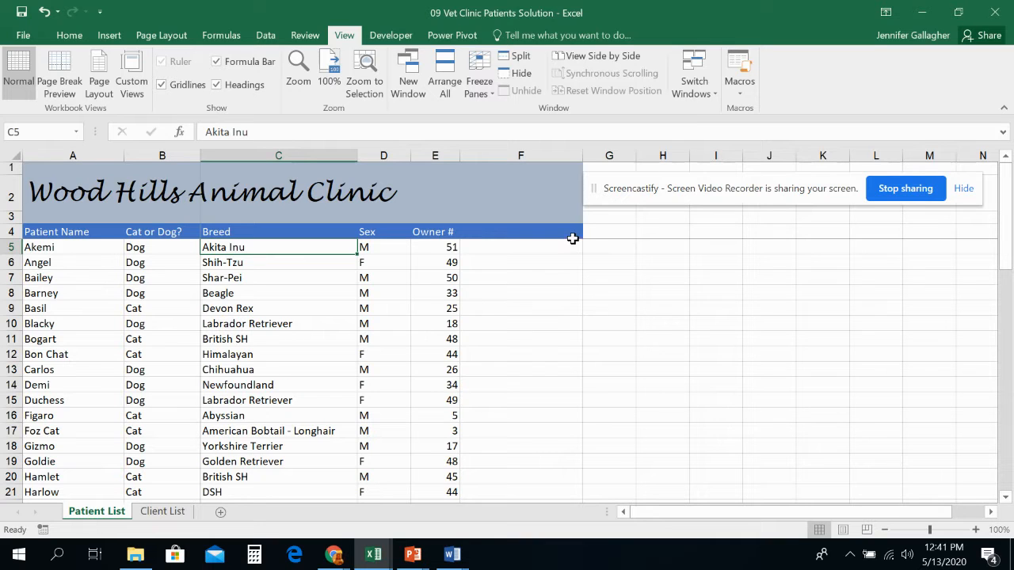
left_click(475, 91)
left_click(495, 119)
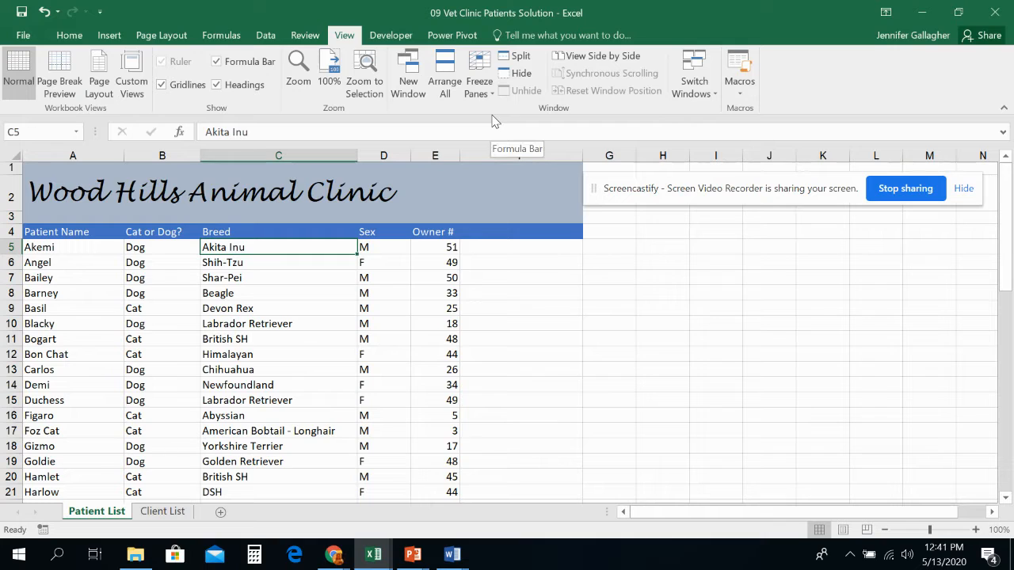
- Freeze the Patient List sheet above row 5 so the title and headings stay visible while scrolling
left_click(11, 247)
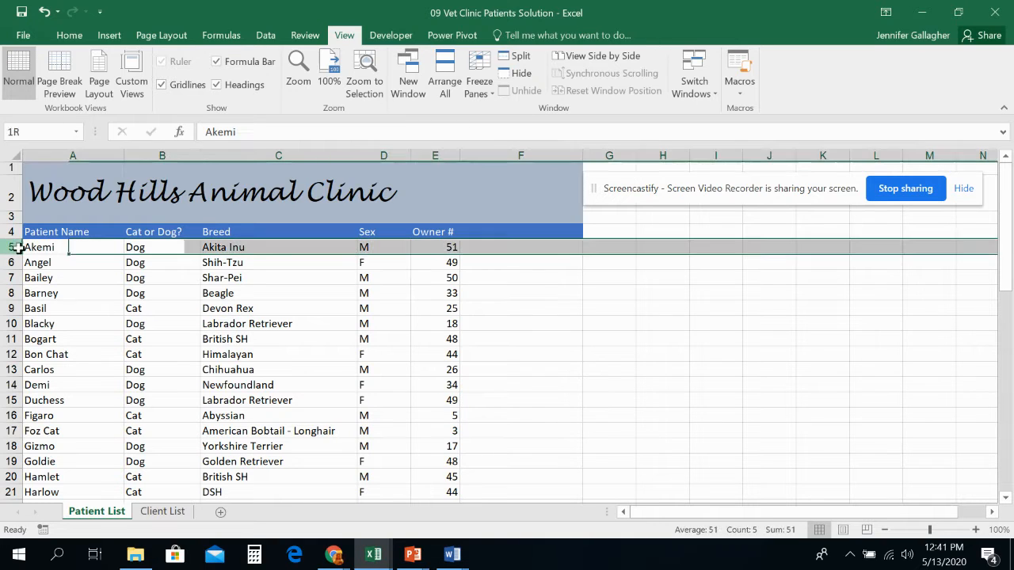
left_click(468, 89)
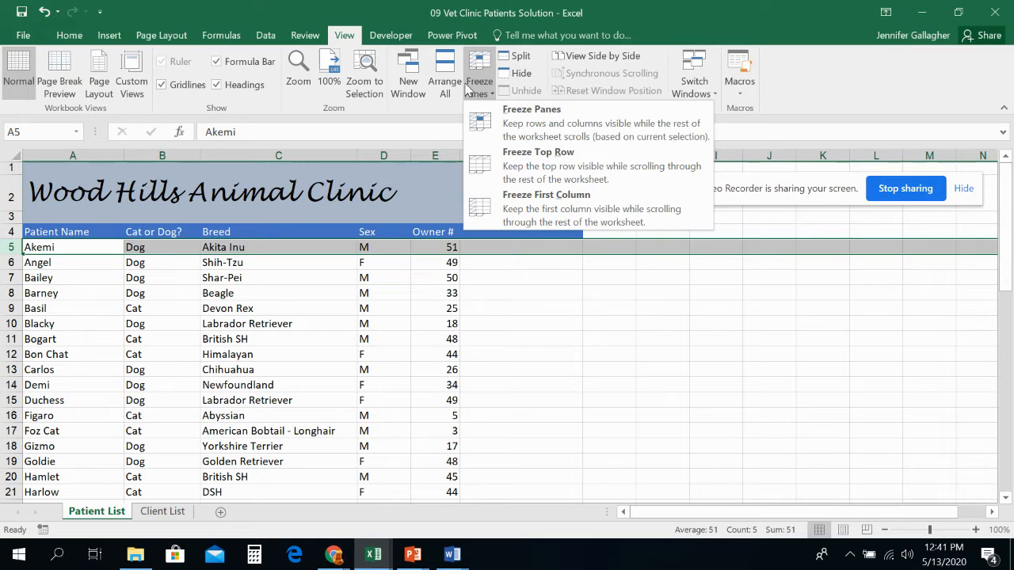
left_click(507, 123)
scroll(446, 330, "down", 14)
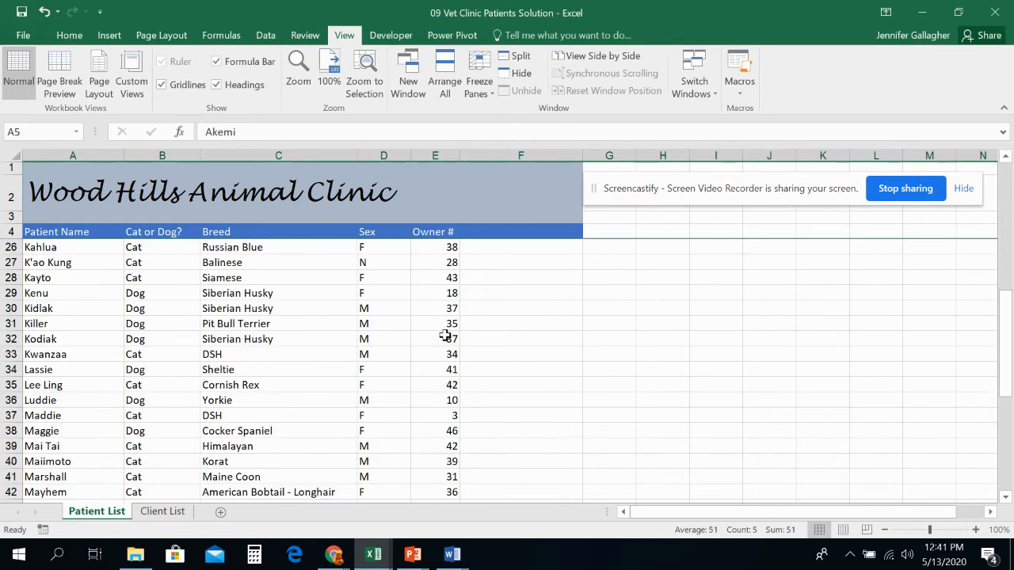
scroll(445, 331, "up", 14)
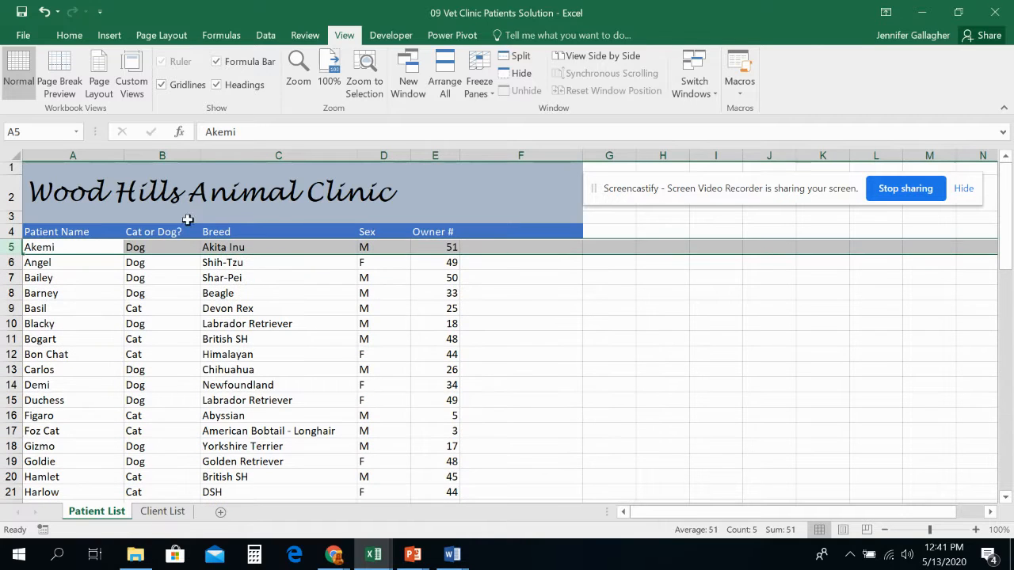
scroll(418, 257, "down", 18)
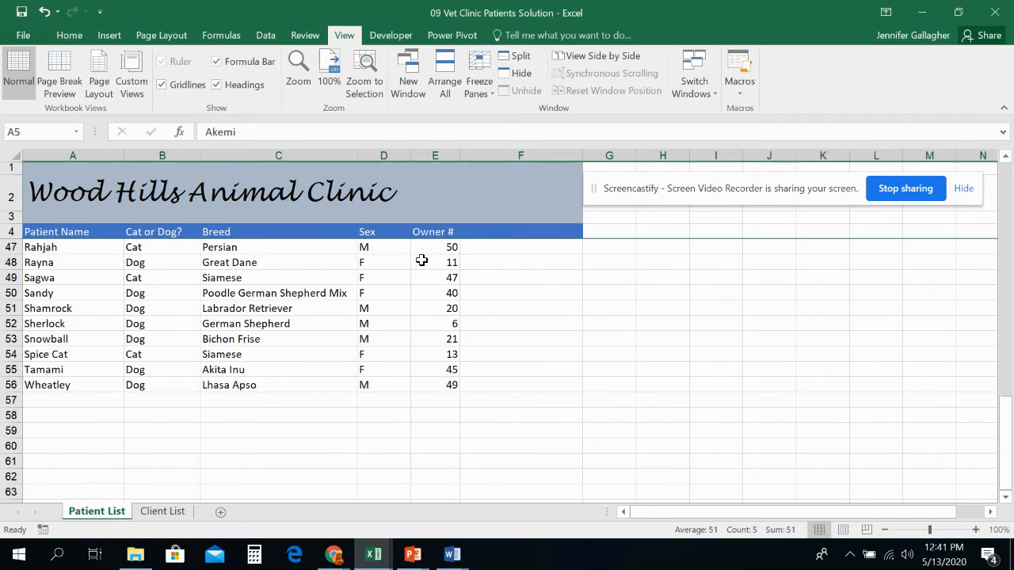
scroll(416, 252, "up", 18)
- Freeze the Client List sheet above row 5 so its title and headings stay visible while scrolling
left_click(171, 513)
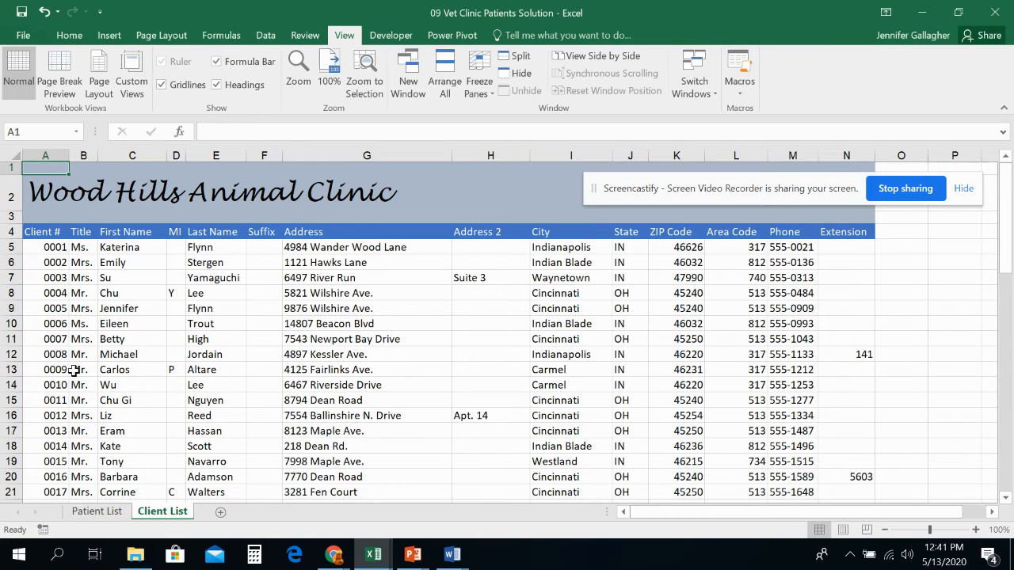
left_click(11, 247)
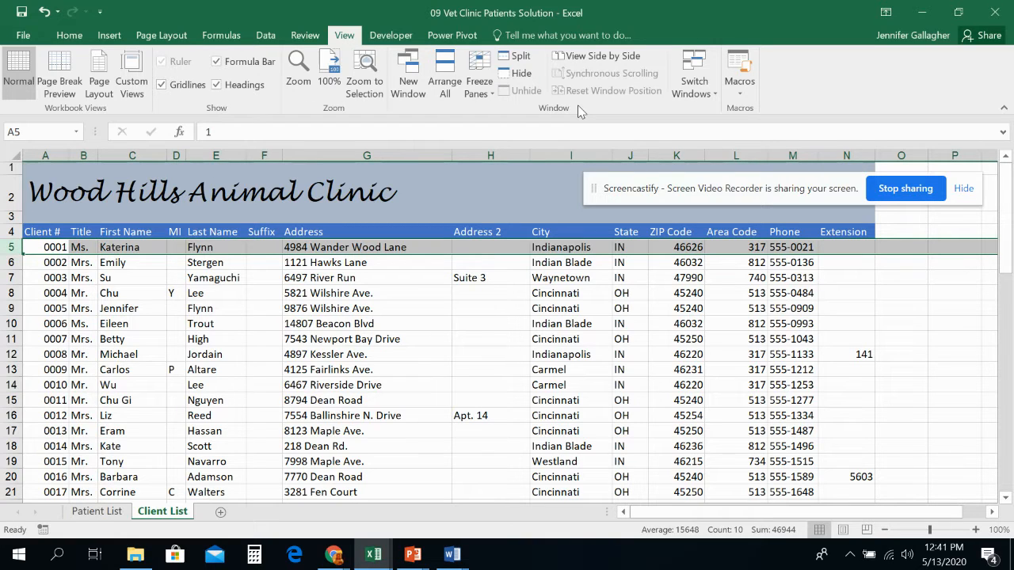
left_click(480, 81)
left_click(491, 118)
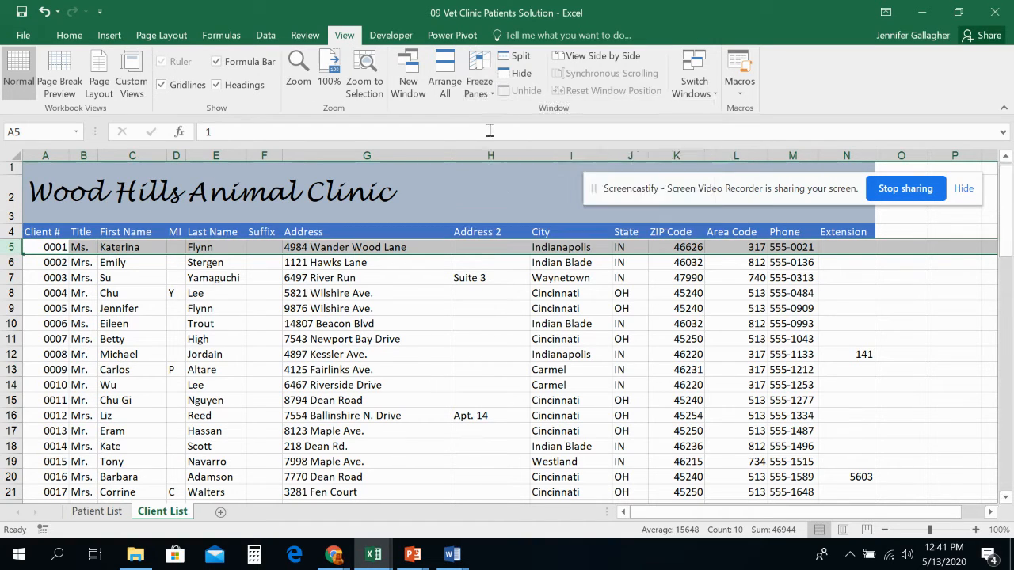
scroll(398, 285, "down", 17)
scroll(395, 281, "up", 12)
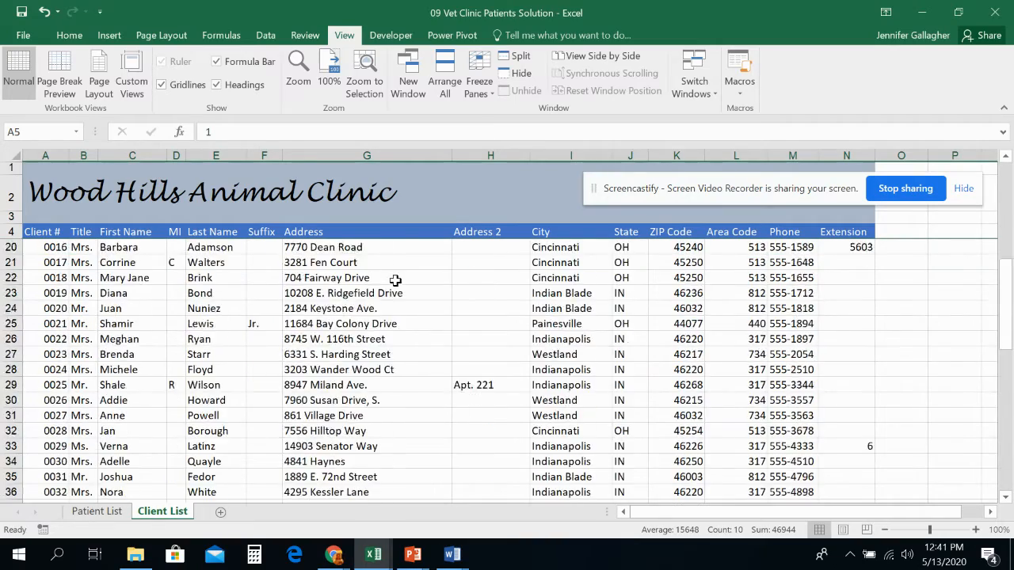
scroll(396, 281, "up", 5)
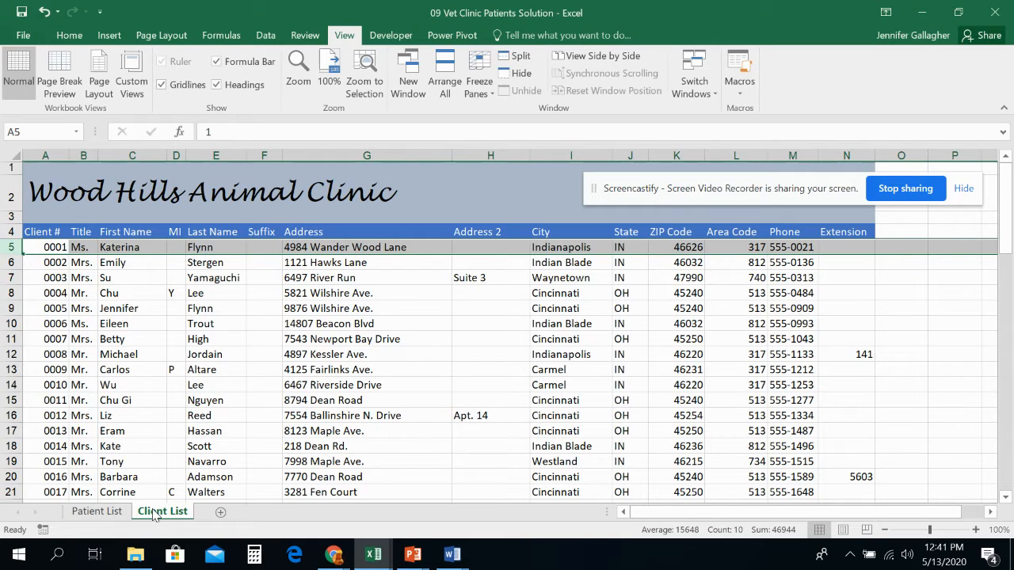
- Select the Area Code column and open the Data Validation dialog for it
left_click_drag(734, 188, 584, 185)
left_click(746, 151)
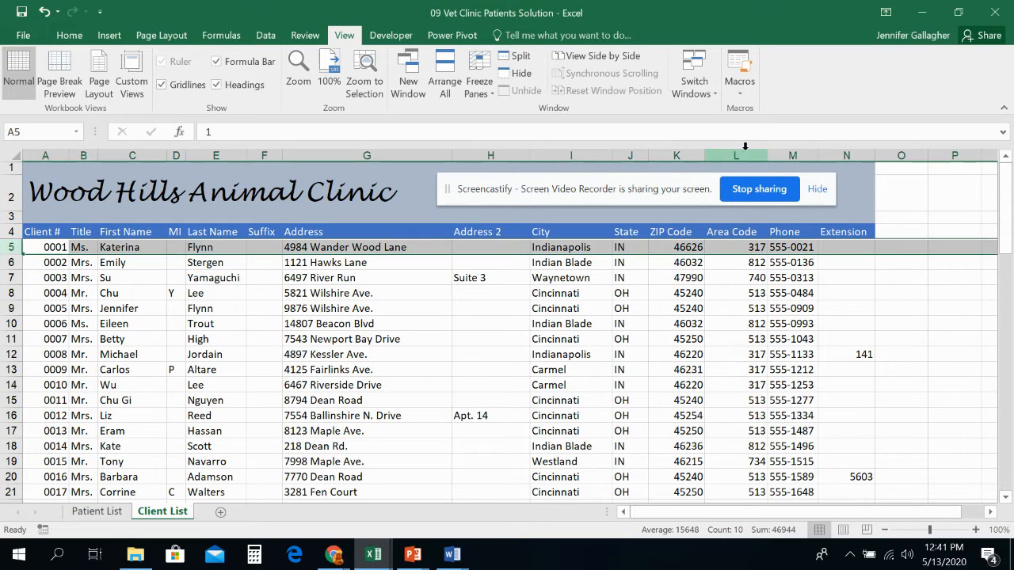
left_click(744, 155)
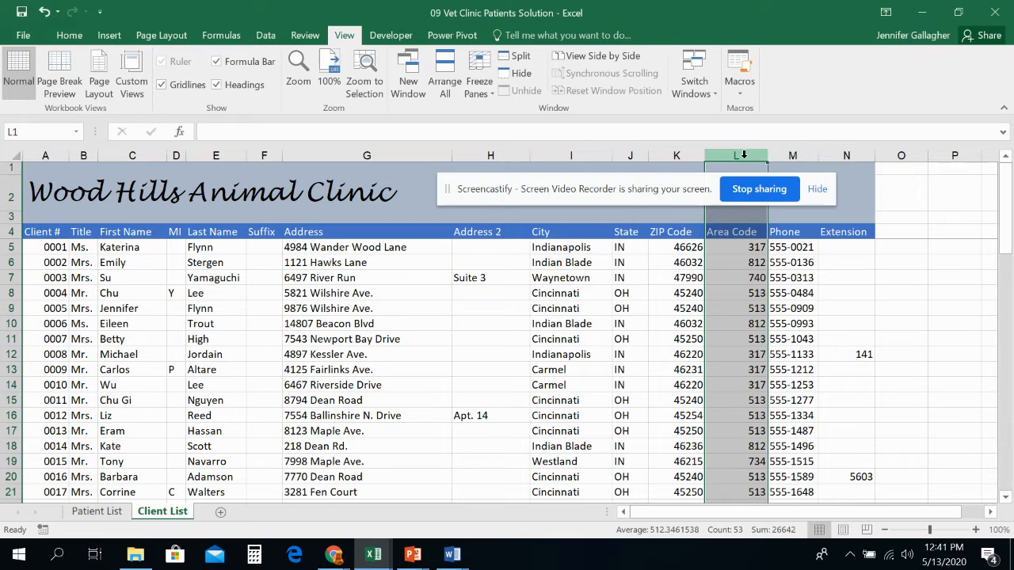
left_click(276, 36)
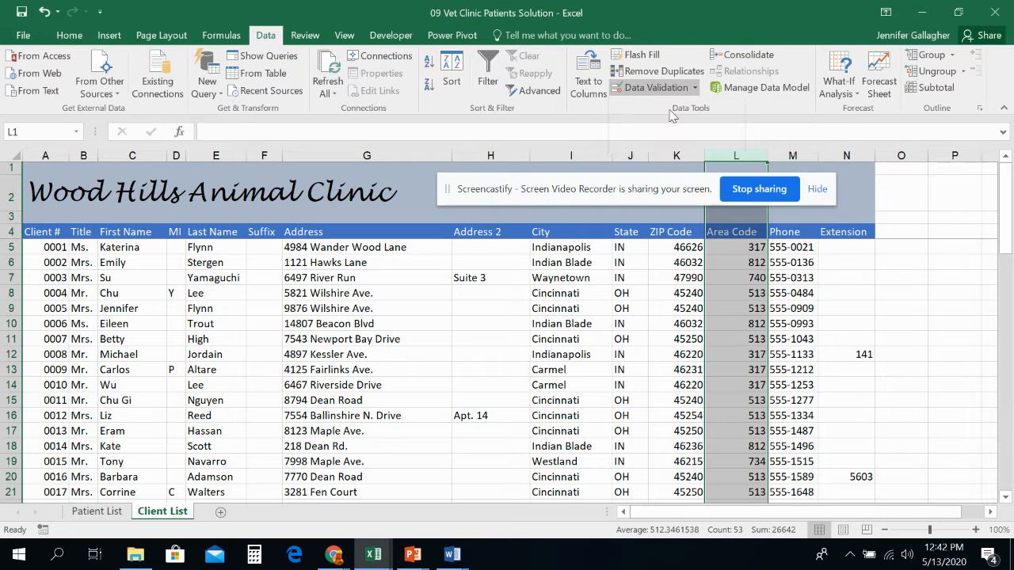
left_click(670, 107)
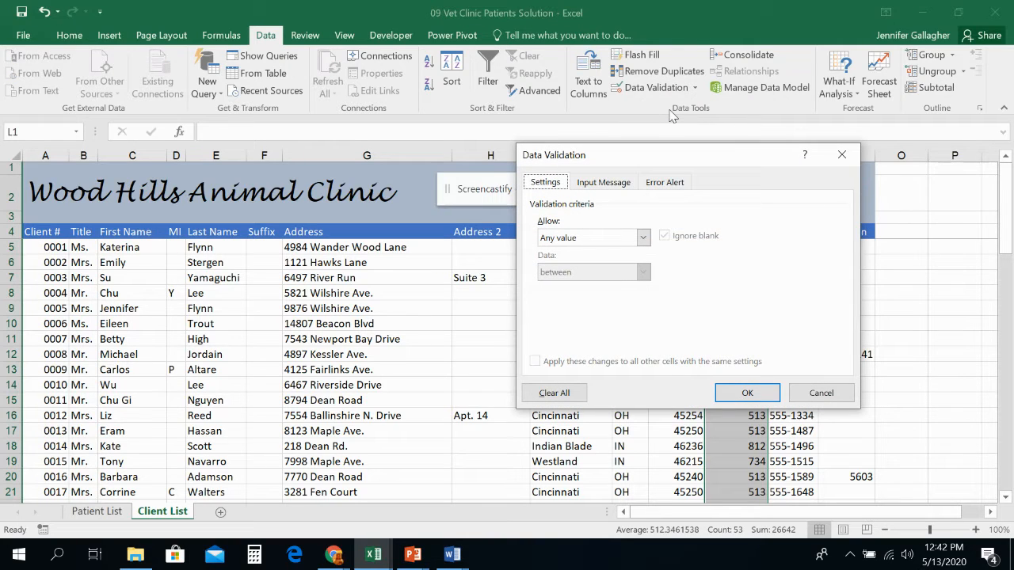
left_click_drag(634, 163, 426, 187)
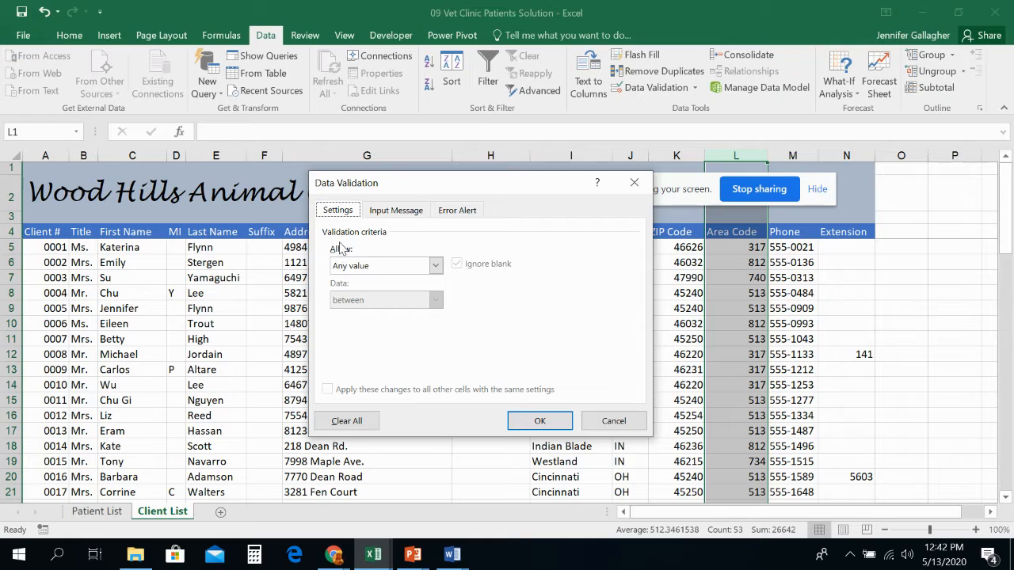
- Try allowing whole numbers and moving to the input message without entering minimum or maximum limits
left_click(350, 267)
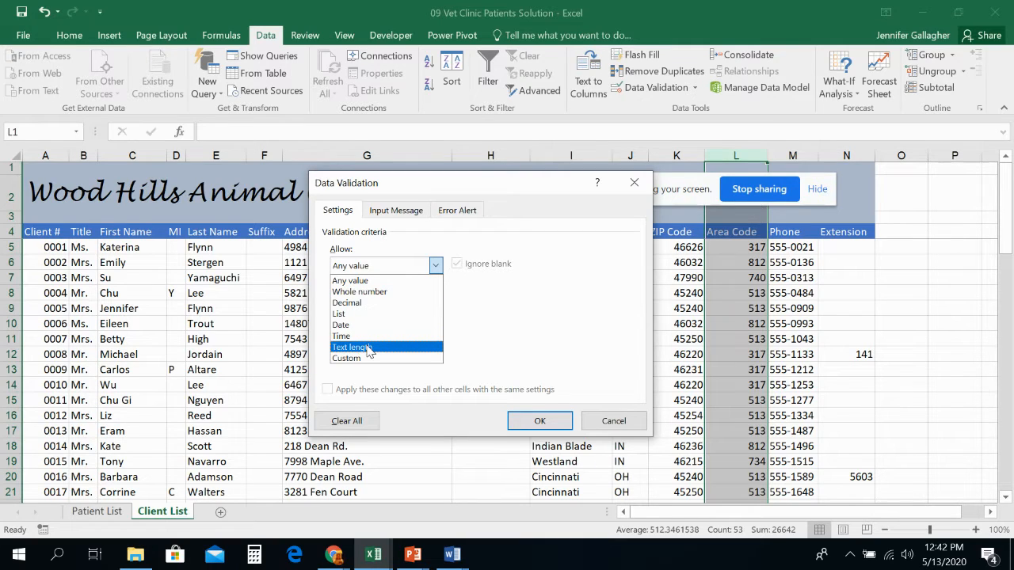
left_click(362, 291)
left_click(365, 302)
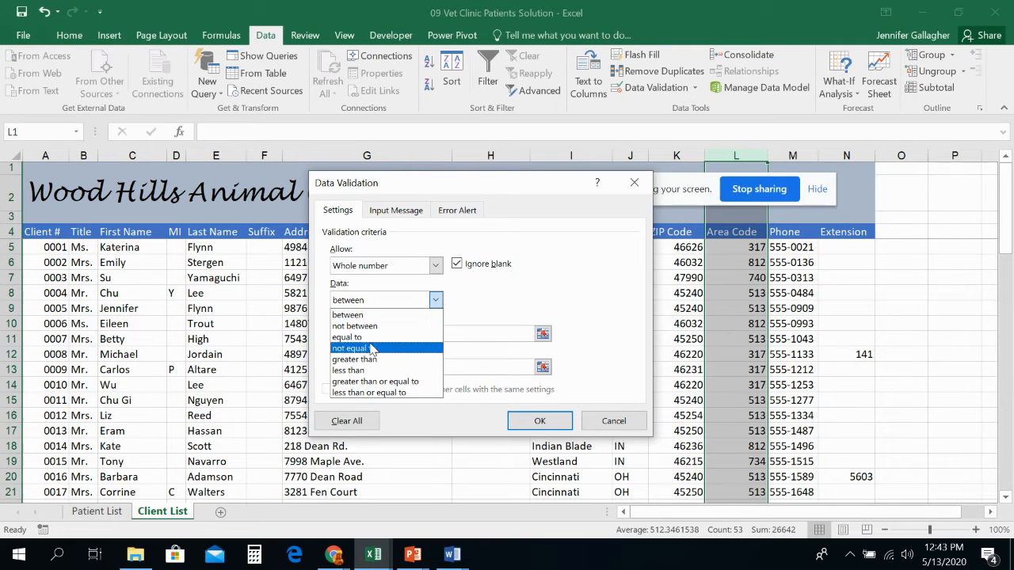
left_click(365, 298)
left_click(386, 268)
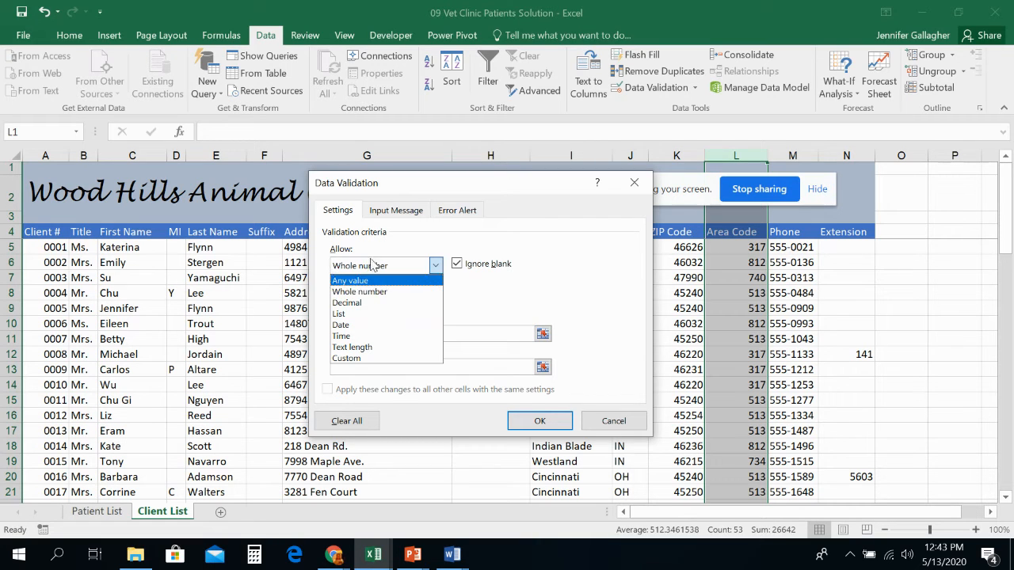
left_click(388, 214)
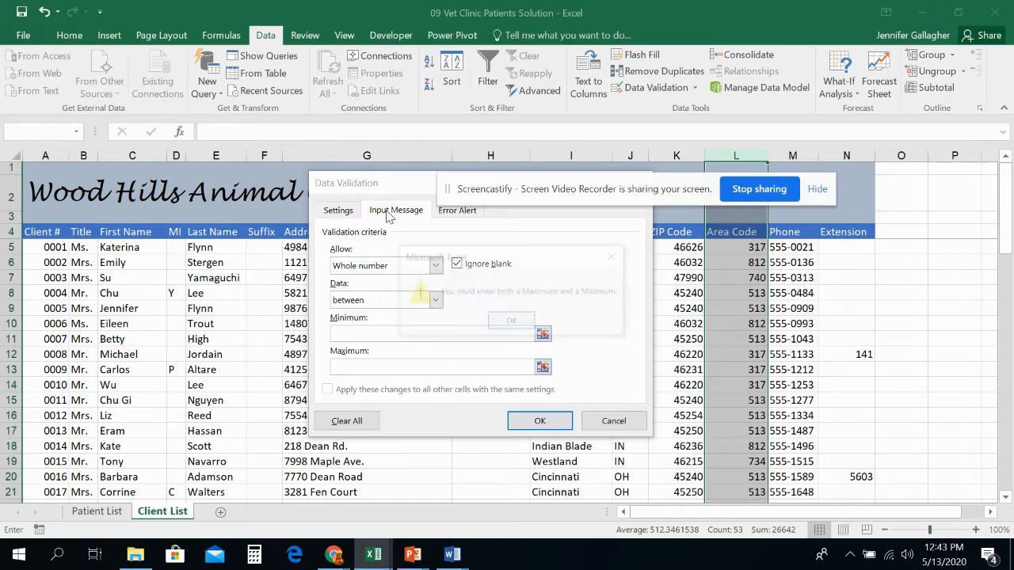
left_click(388, 212)
left_click(511, 323)
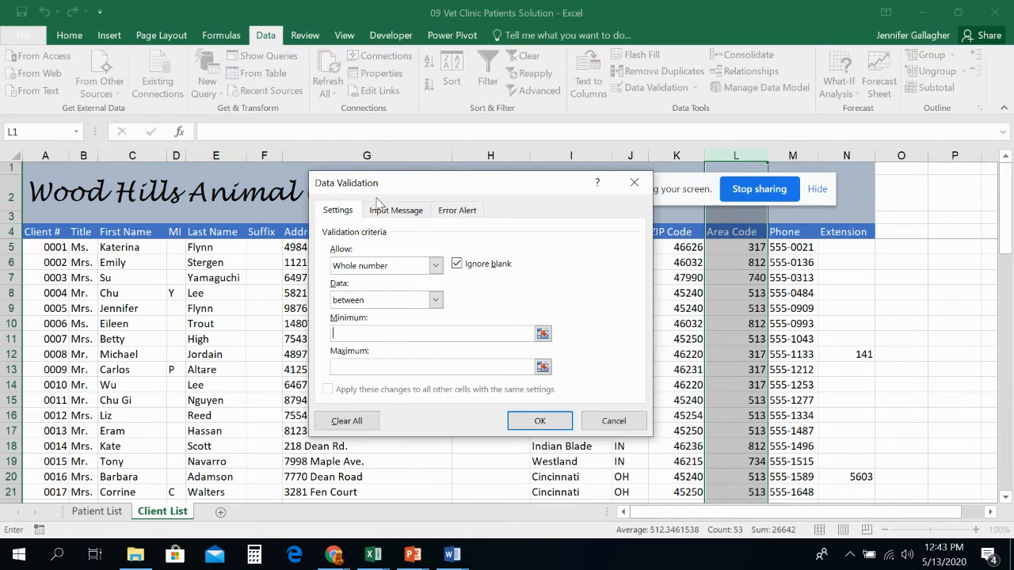
left_click(393, 212)
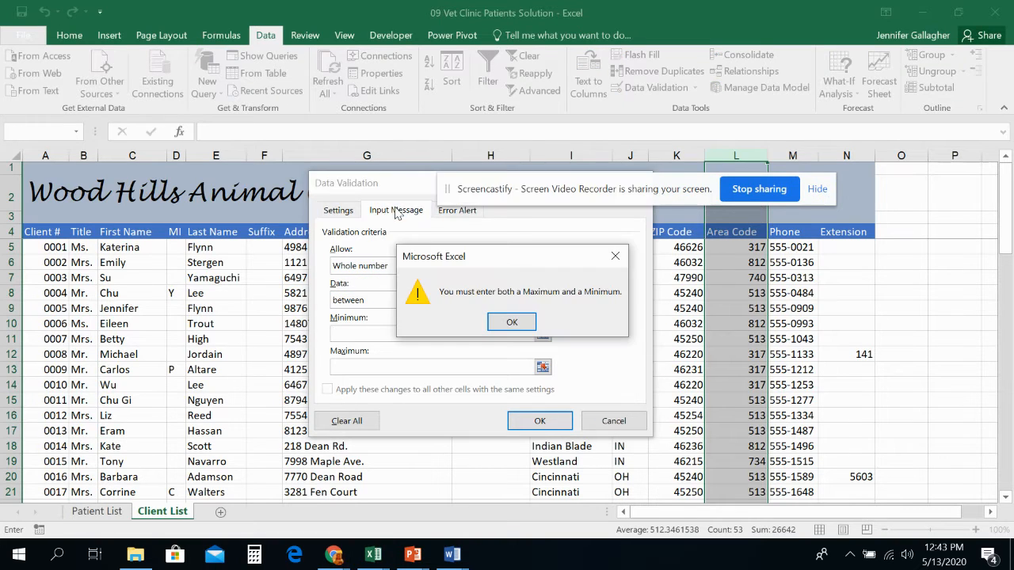
left_click(511, 322)
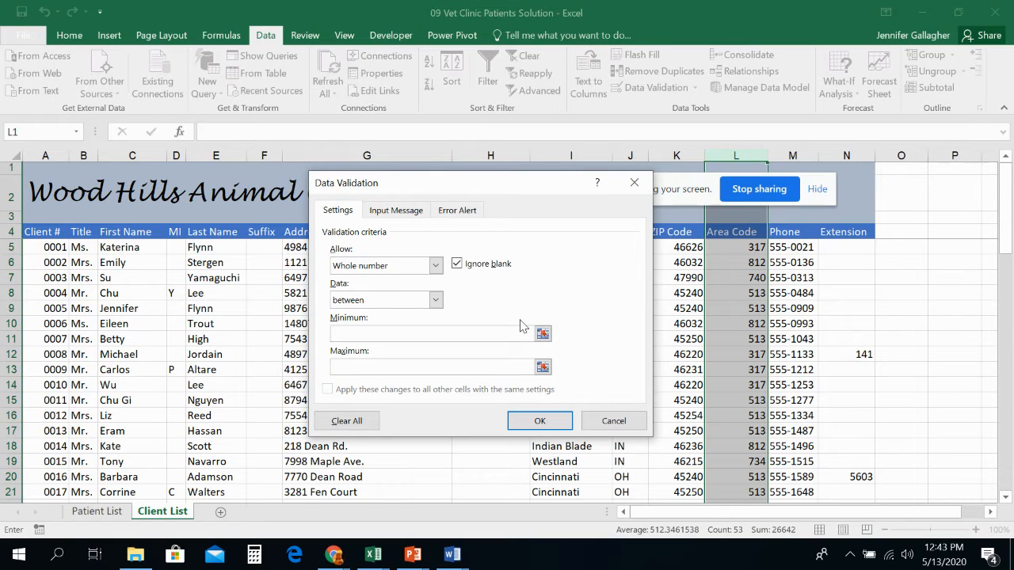
- Set the validation to allow only text length equal to 3
left_click(412, 268)
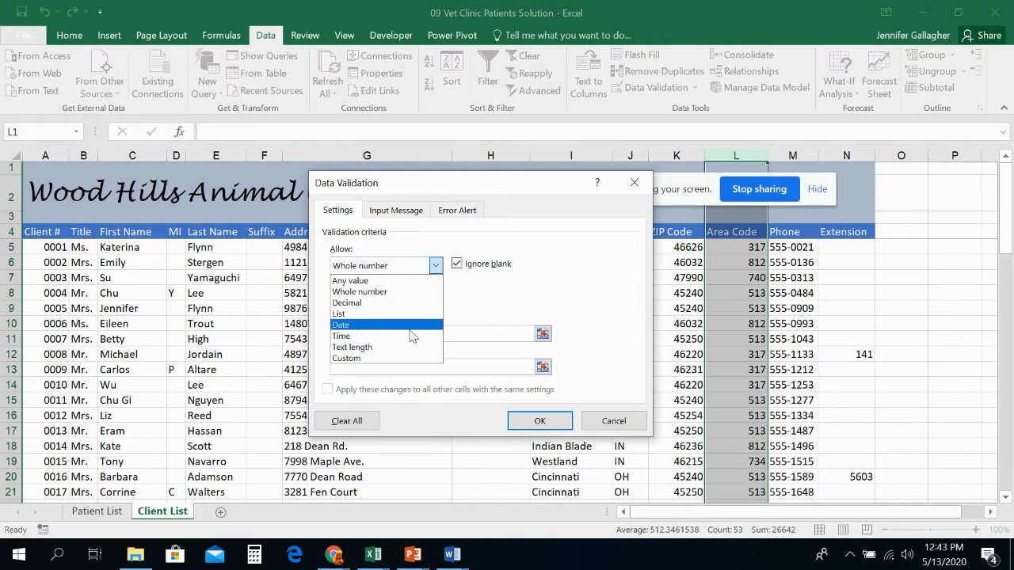
left_click(410, 348)
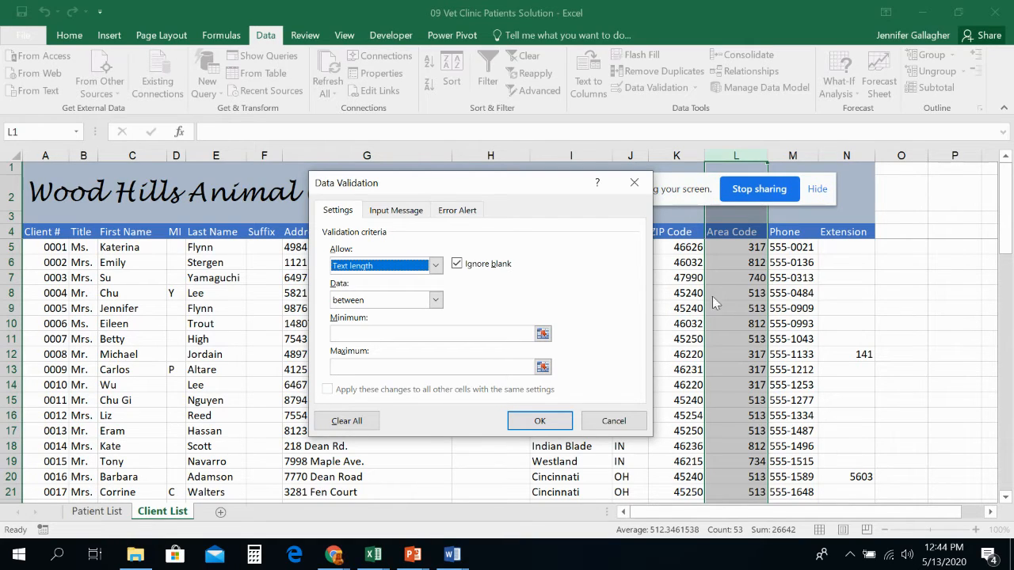
left_click(402, 306)
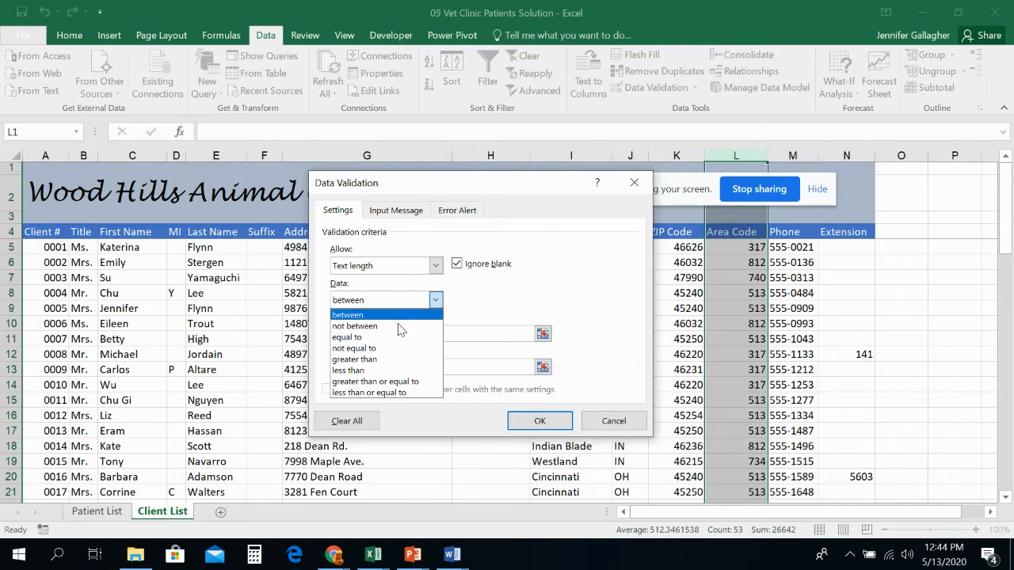
left_click(401, 338)
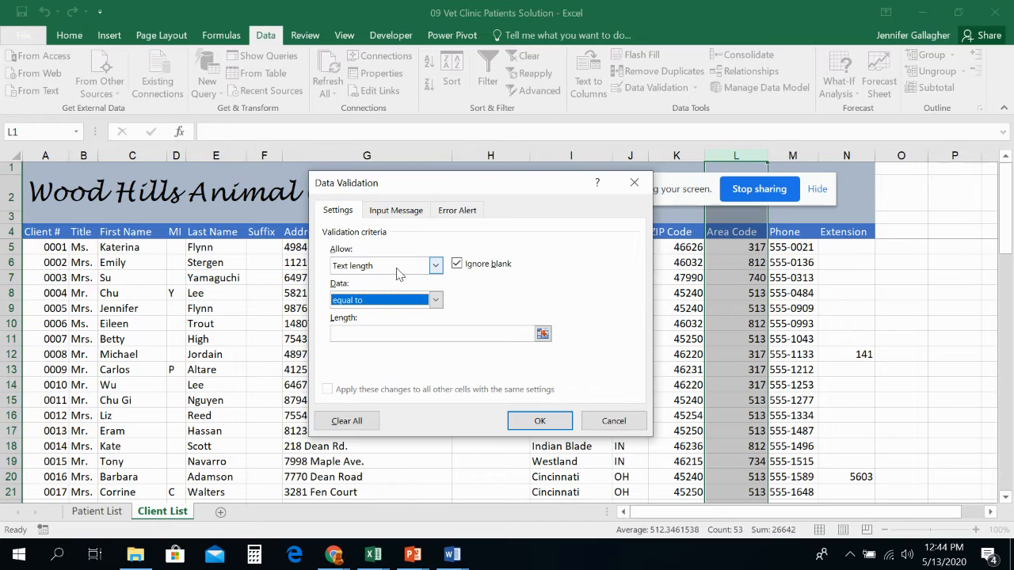
left_click(400, 274)
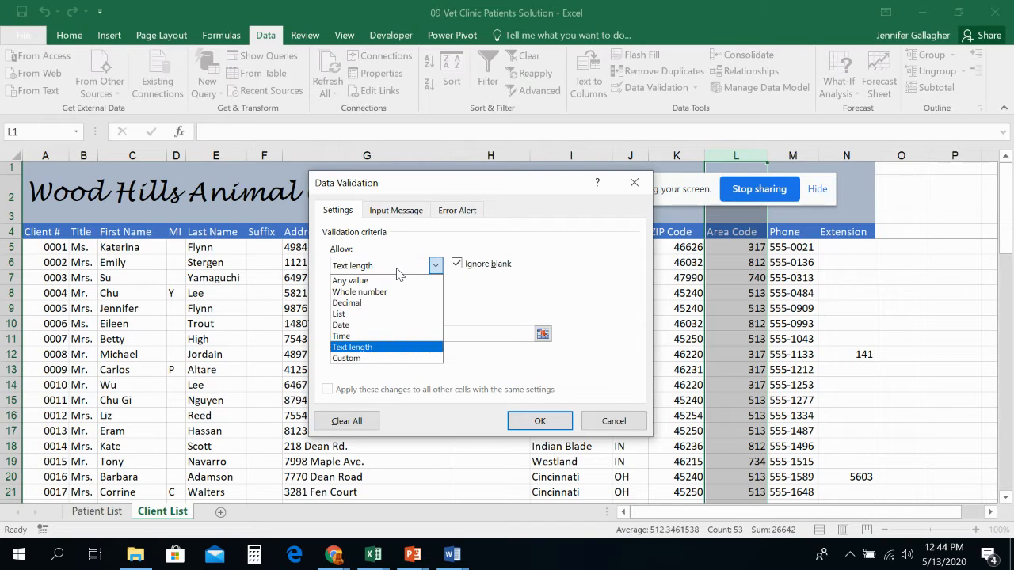
left_click(400, 273)
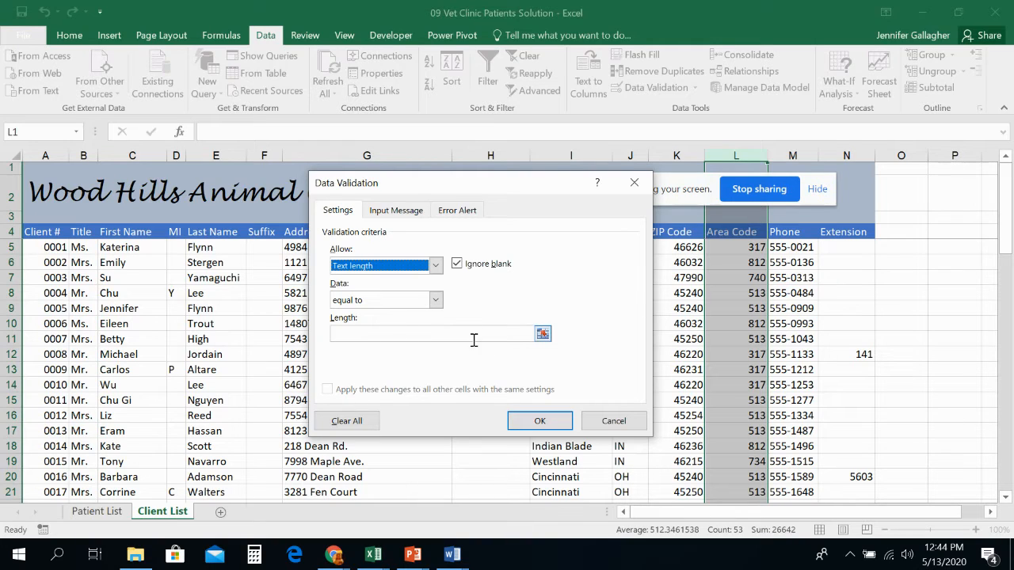
left_click(543, 334)
left_click(643, 204)
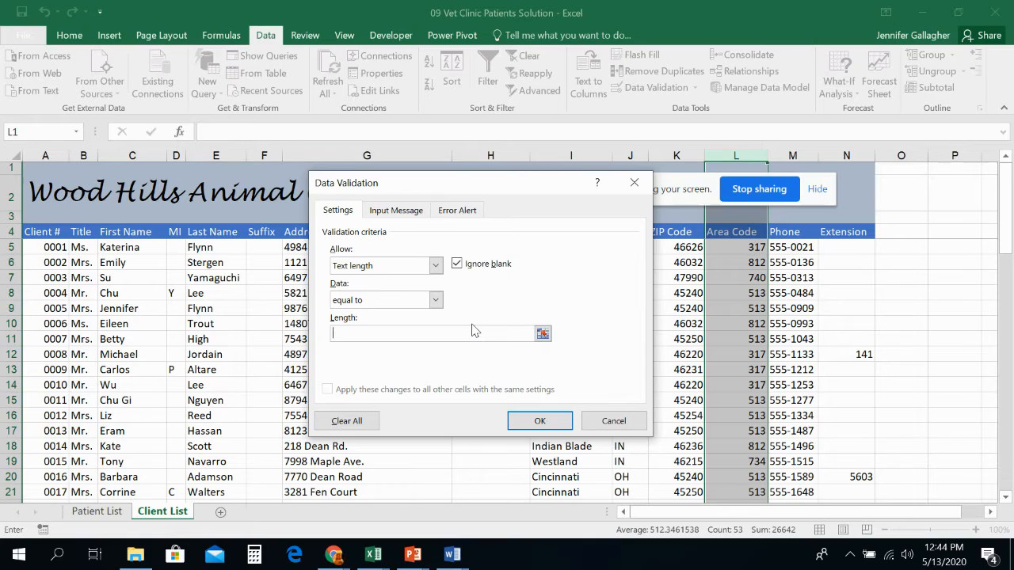
type("3")
- Add an input message titled "Rule:" reading "Please enter a three-digit area code."
left_click(393, 211)
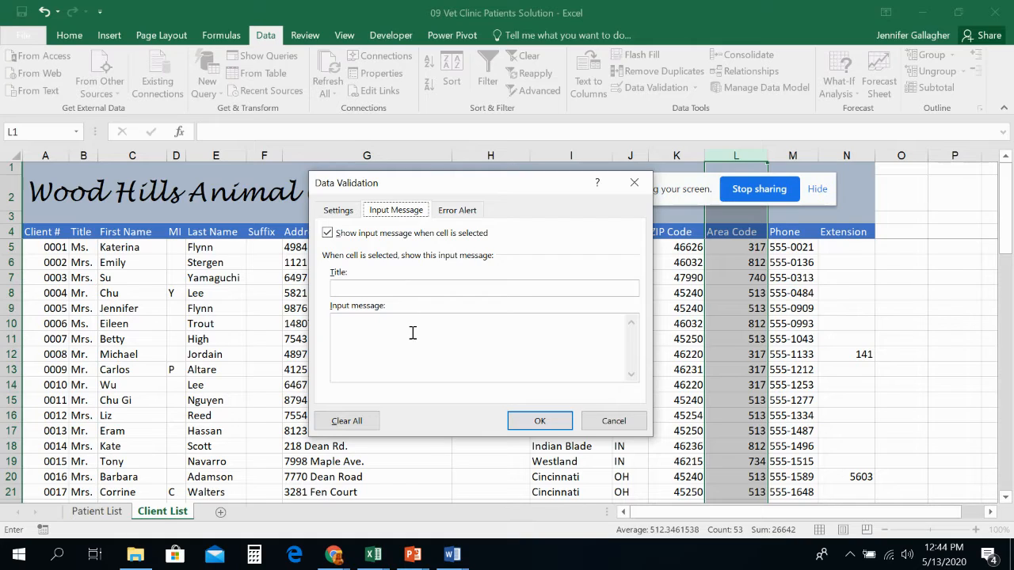
left_click(379, 288)
type("Rule:")
left_click(419, 360)
type("Please ente")
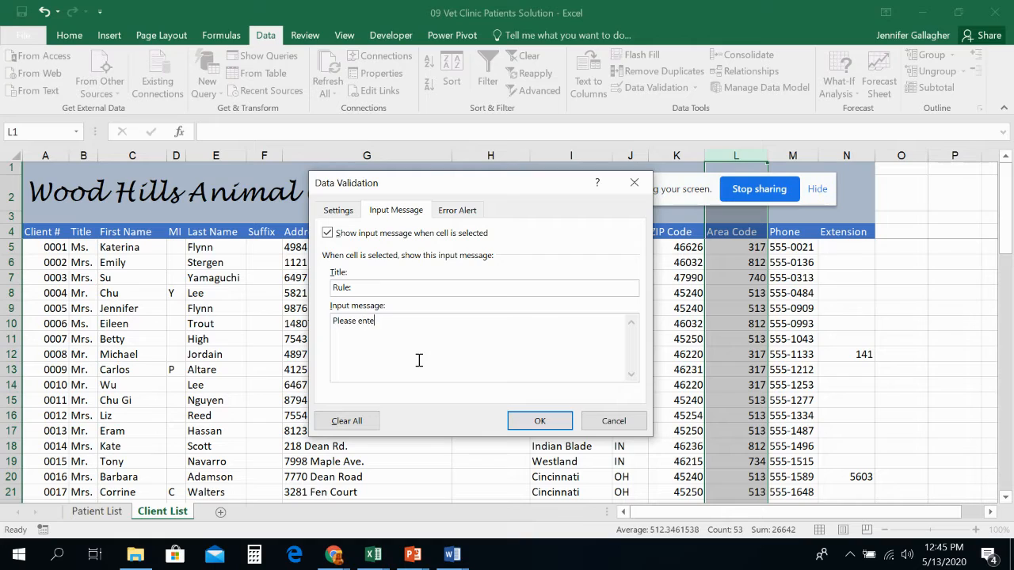
type("r a three-dig")
key("BackSpace")
type("git cod")
key("BackSpace")
key("BackSpace")
key("BackSpace")
type("area code.")
- Compare the Warning and Information error alert styles, keeping the Stop style
left_click(467, 211)
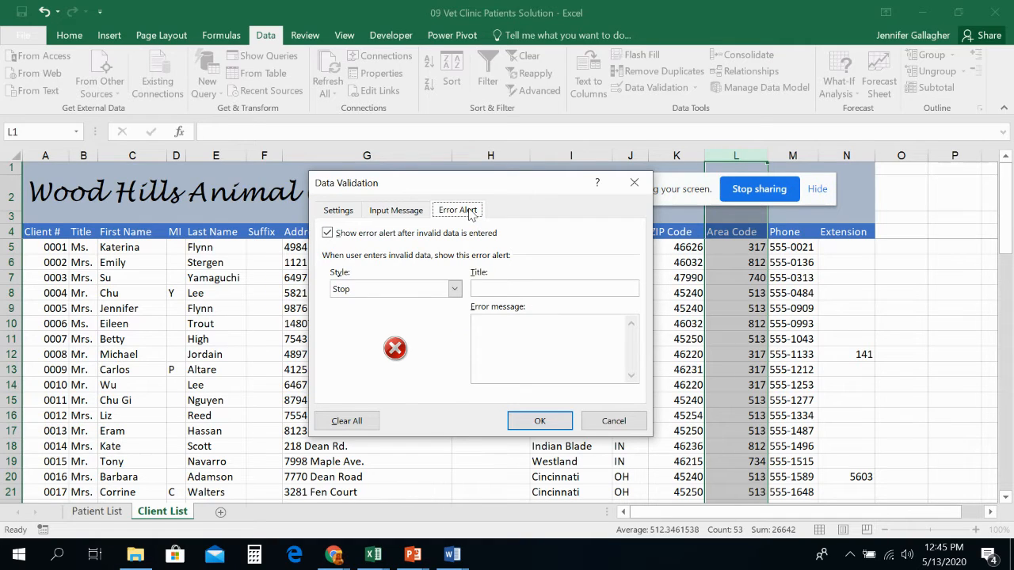
left_click(412, 294)
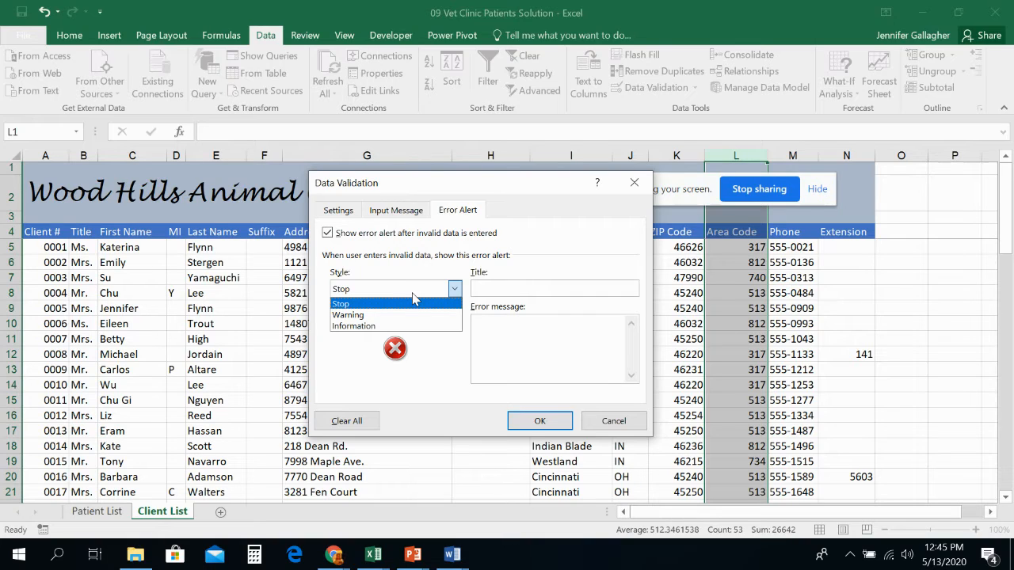
left_click(415, 314)
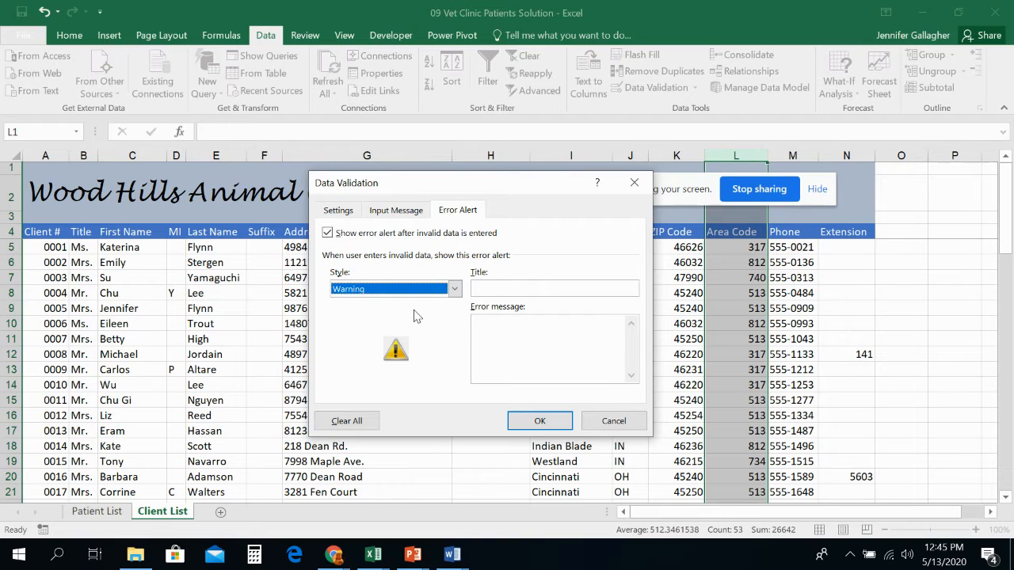
left_click(424, 289)
left_click(420, 324)
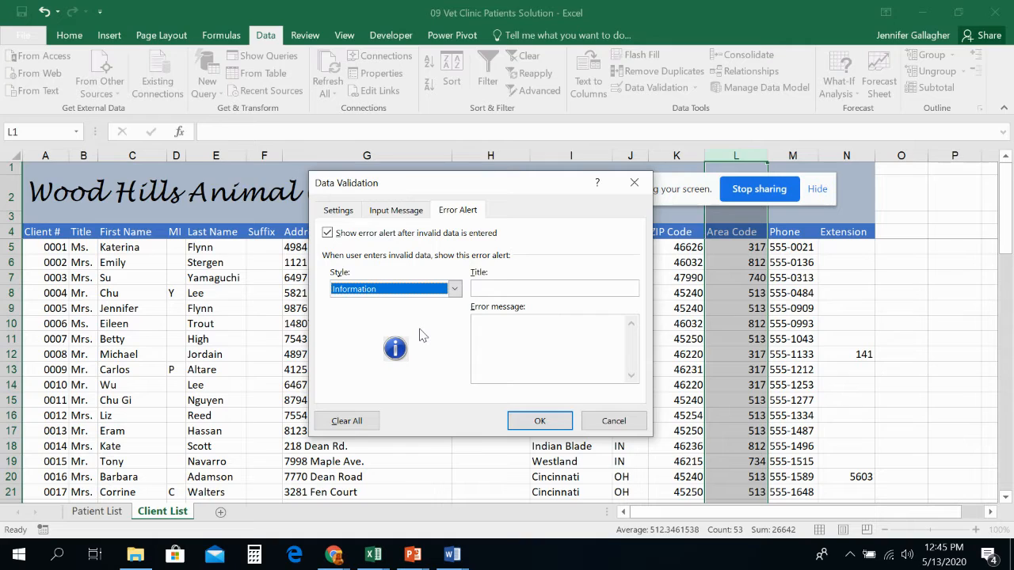
left_click(339, 210)
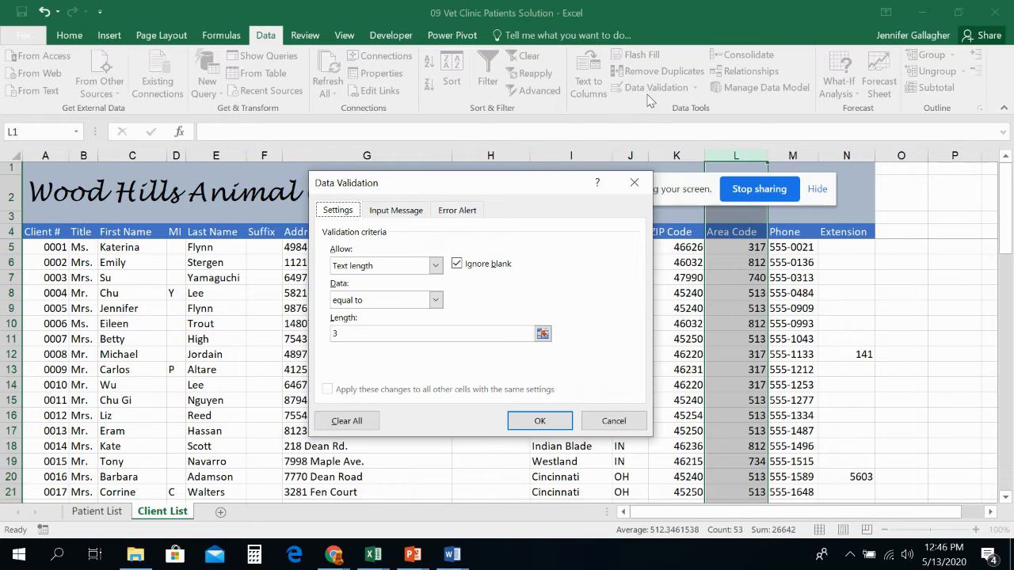
left_click(459, 211)
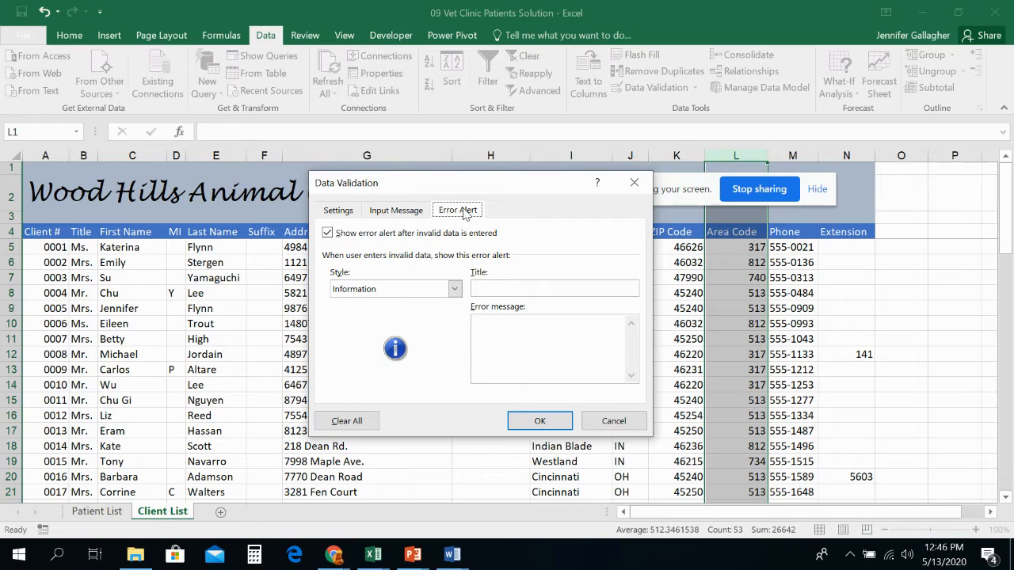
left_click(454, 288)
left_click(421, 305)
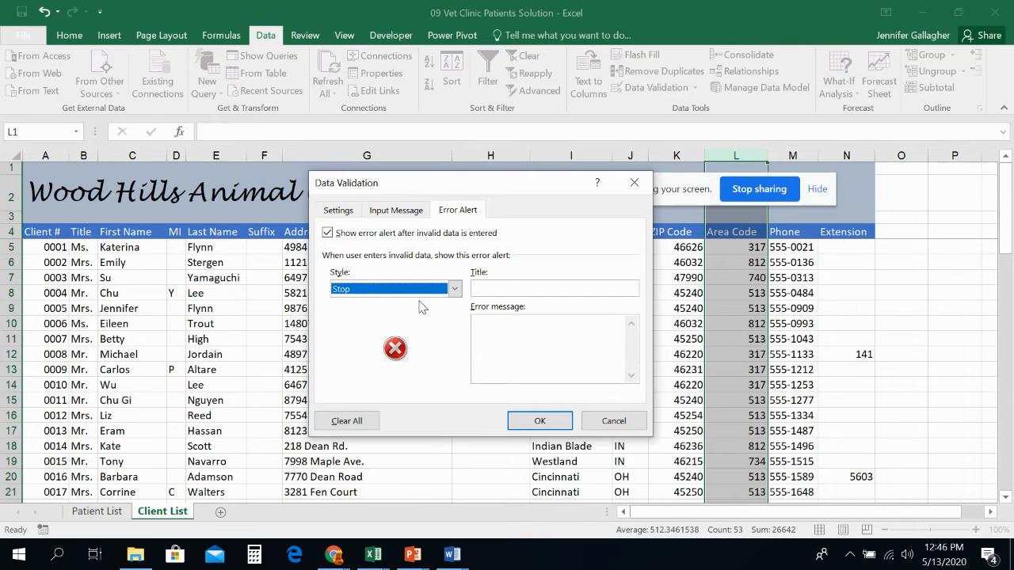
- Add a Stop error alert titled "Data Entry Error" saying only three-digit area codes are recognized, and apply the validation
left_click(492, 285)
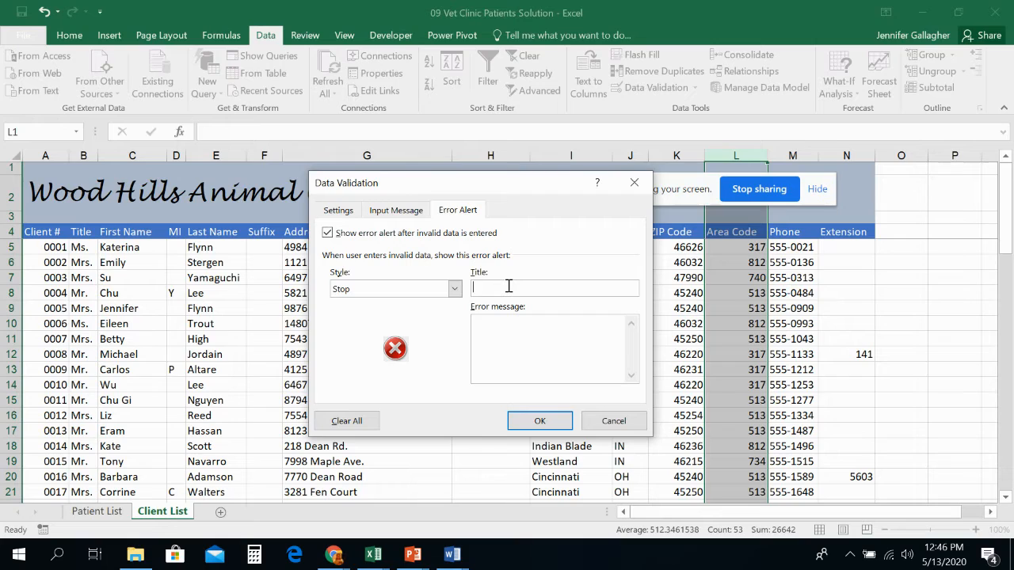
type("Dtat")
key("BackSpace")
key("BackSpace")
key("BackSpace")
type("ata Entry Error")
left_click(523, 343)
type("Only three-digi")
key("BackSpace")
key("BackSpace")
type("git area codes a")
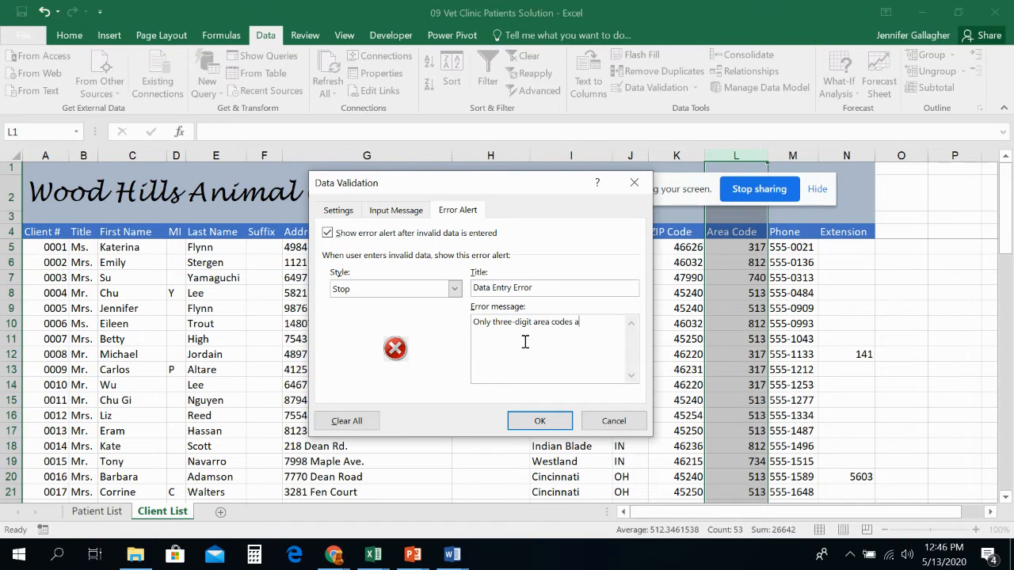
type("re recongized")
left_click(561, 422)
- Test the area code validation by entering 40 in the first empty Area Code cell, then cancel the entry
left_click_drag(664, 190, 318, 440)
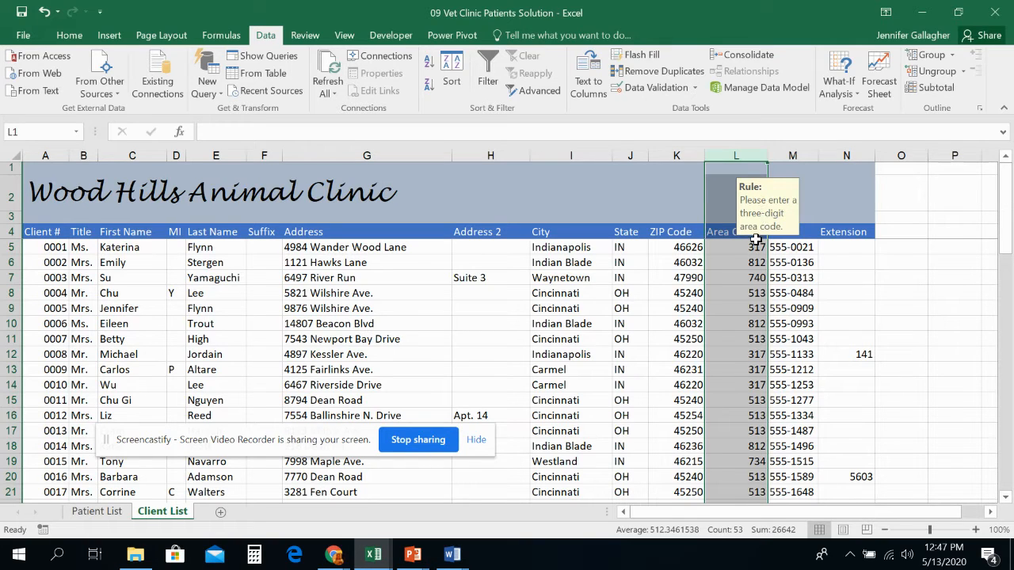
left_click(750, 290)
scroll(753, 292, "down", 4)
scroll(751, 292, "down", 12)
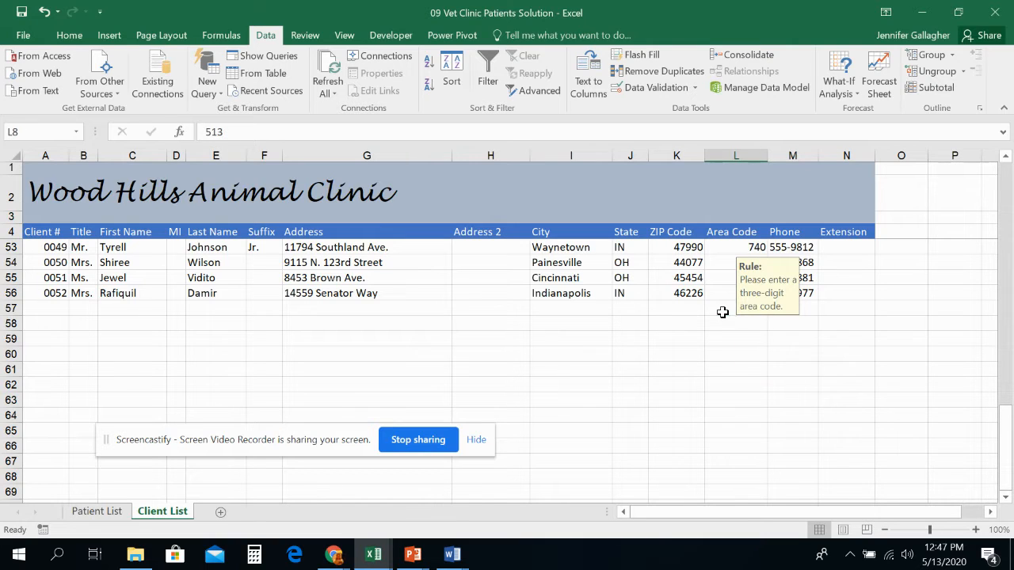
left_click(722, 310)
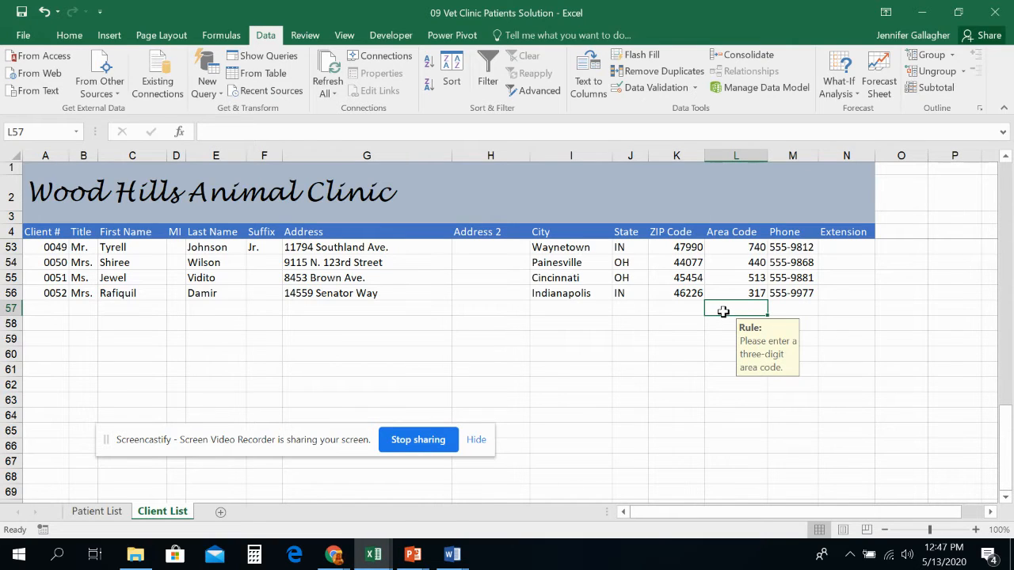
type("40")
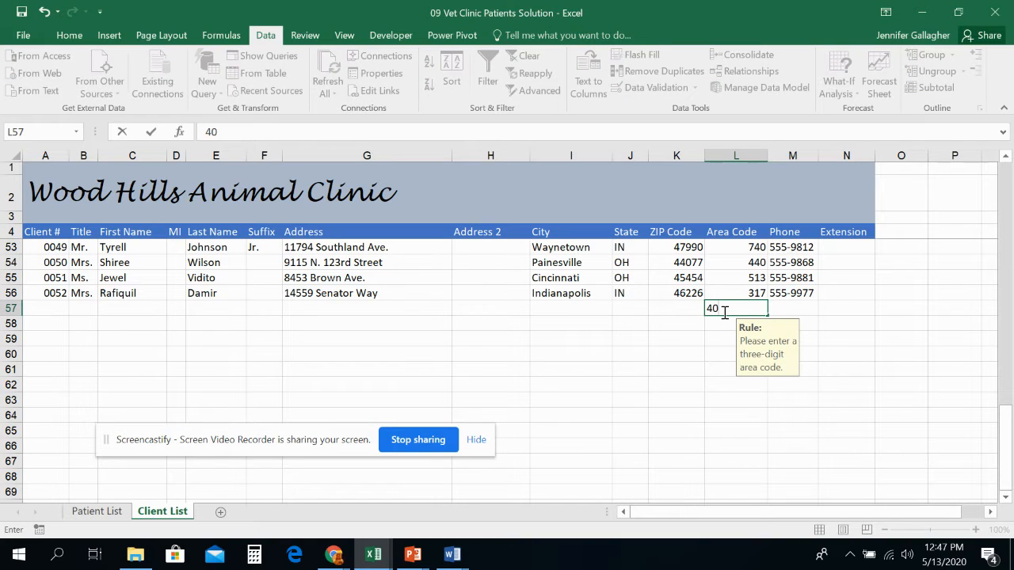
key("Return")
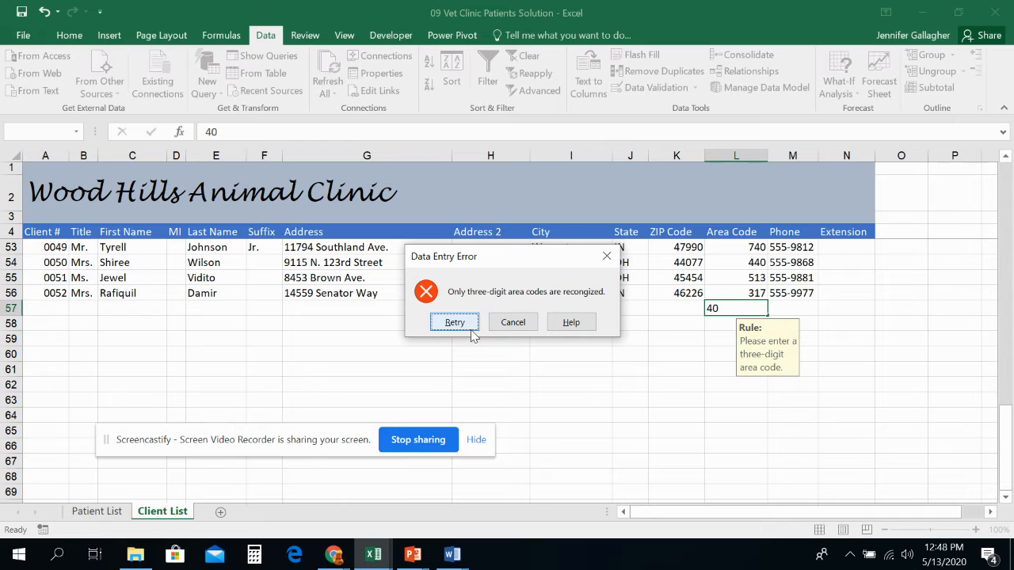
left_click(513, 323)
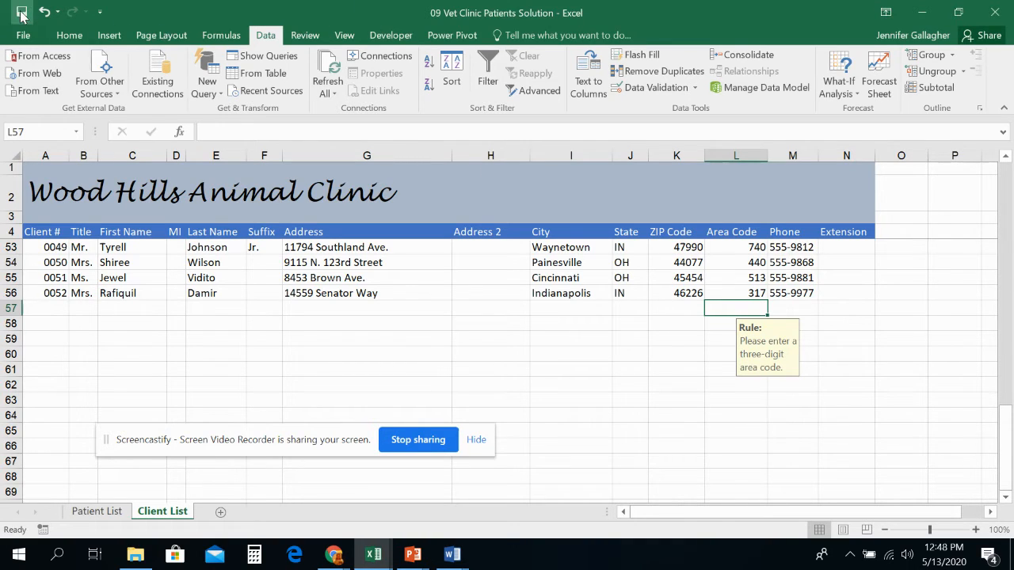
left_click(747, 262)
left_click(737, 202)
scroll(742, 230, "up", 7)
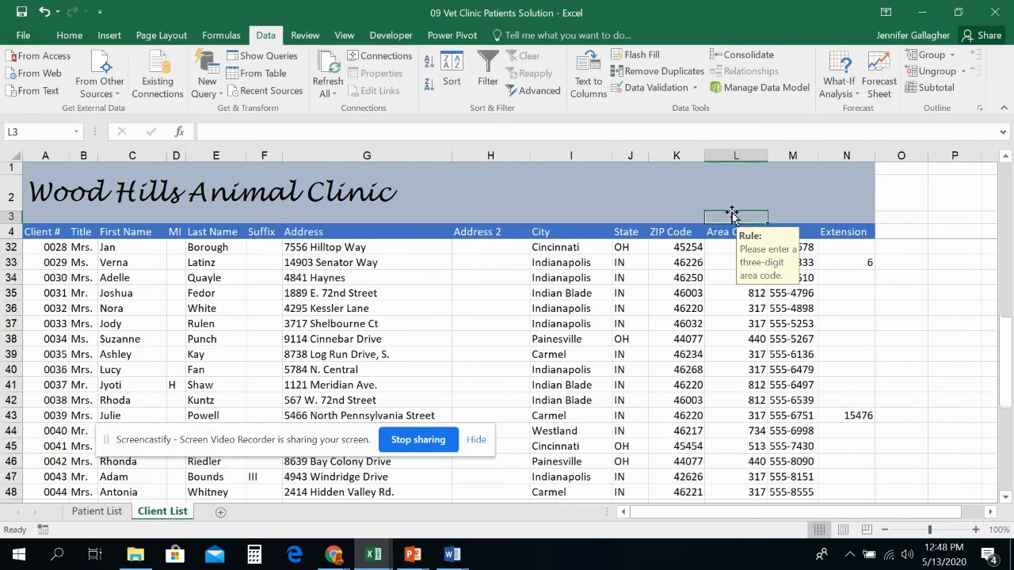
left_click(738, 309)
left_click(781, 308)
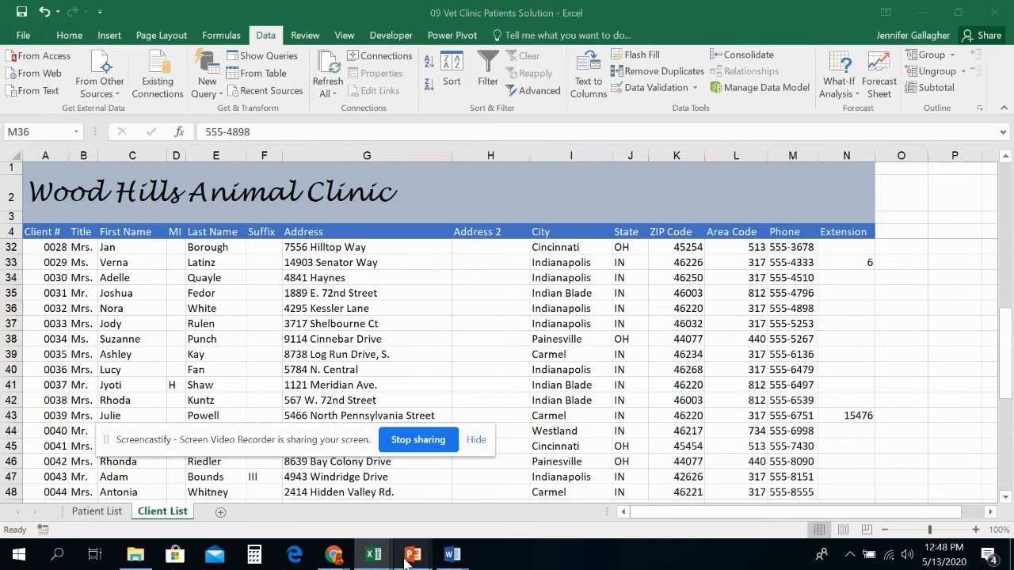
- Switch to the L09 Lecture Slides presentation to review the next exercise slides, then return to the workbook
mouse_move(412, 554)
left_click(479, 523)
scroll(109, 333, "down", 8)
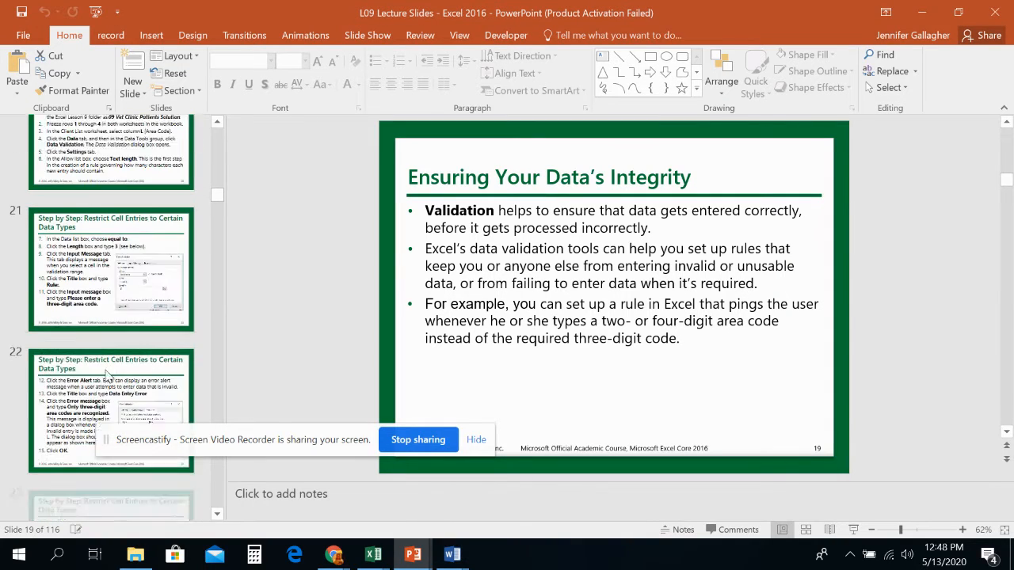
left_click(118, 244)
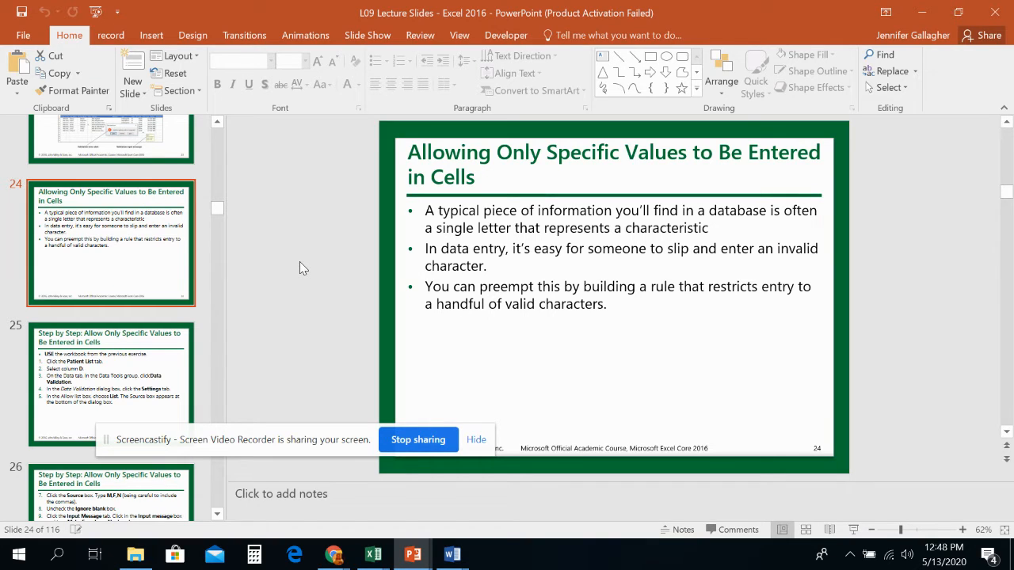
mouse_move(373, 555)
left_click(591, 493)
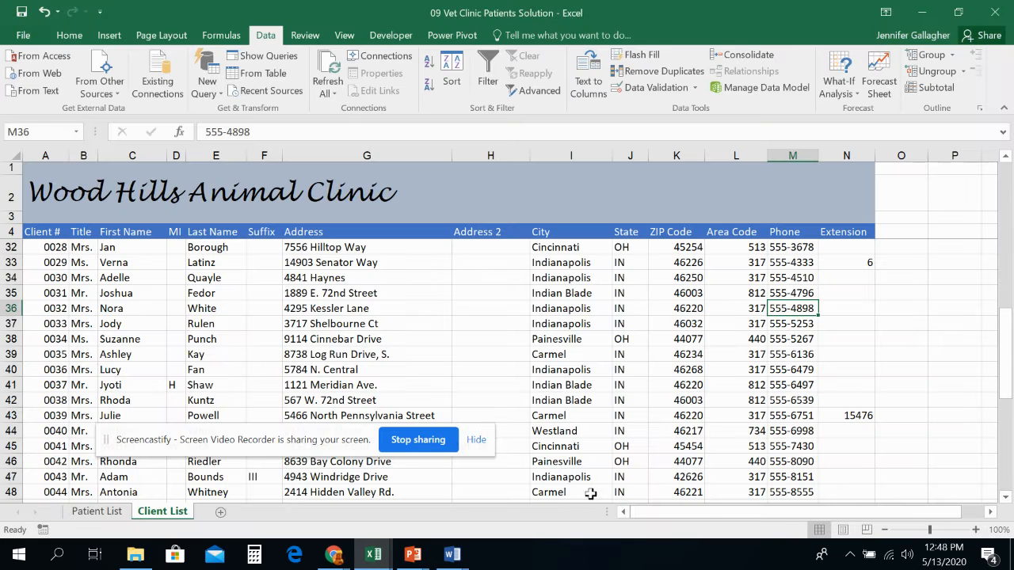
- On the Patient List sheet, clear the Sex column's validation and set it to allow a list with source M,F,N
left_click(95, 512)
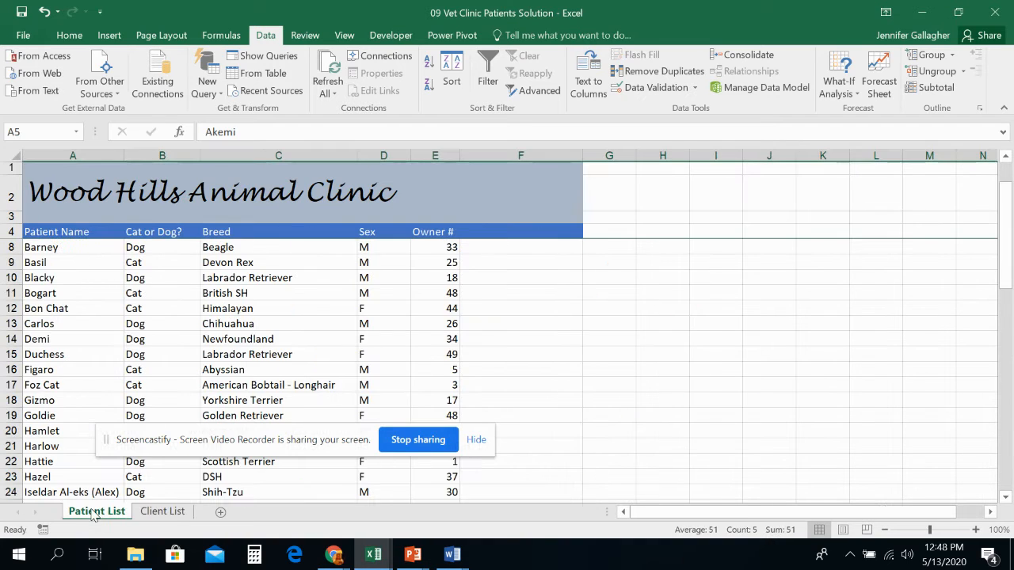
left_click(378, 154)
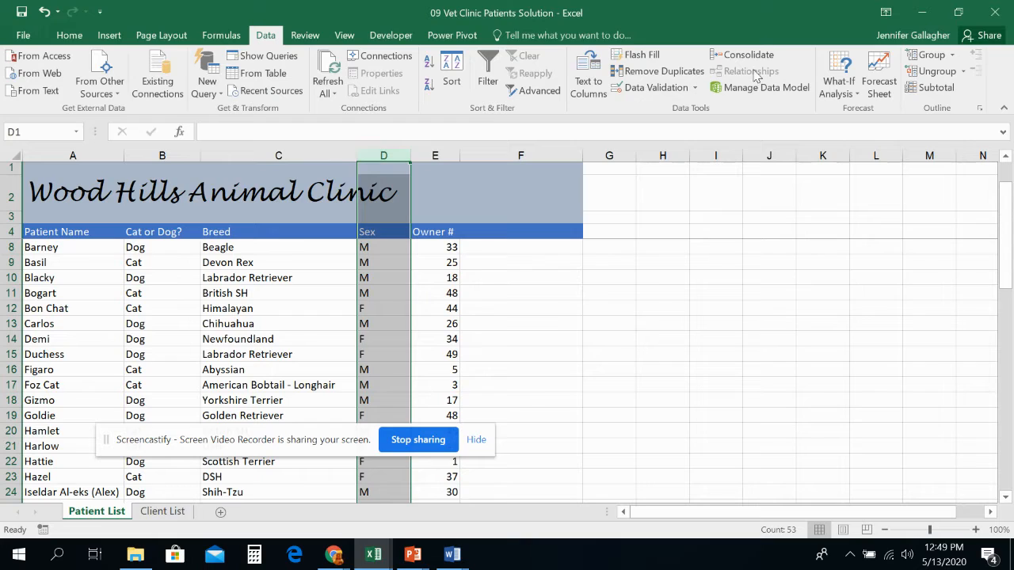
left_click(696, 87)
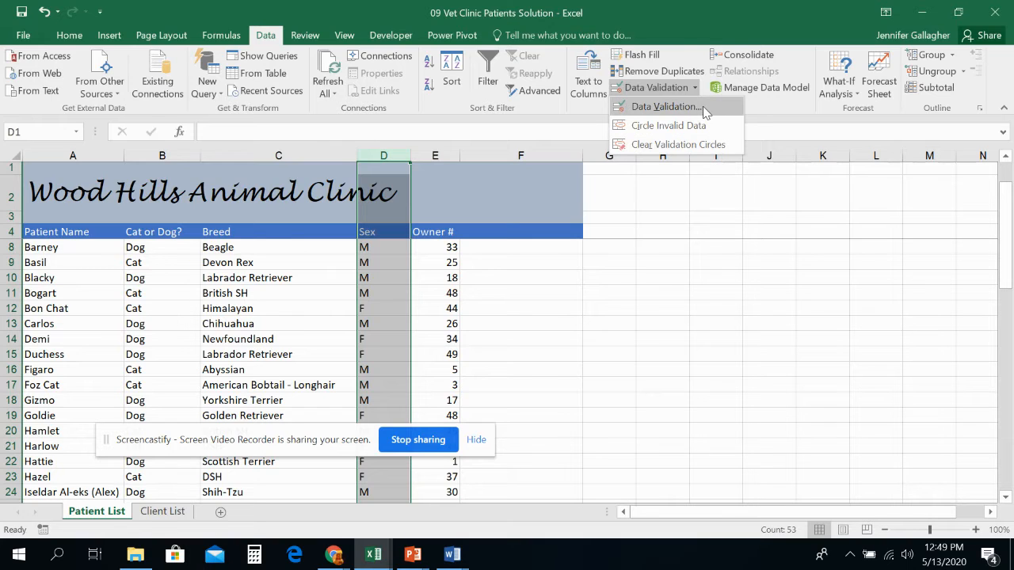
left_click(704, 107)
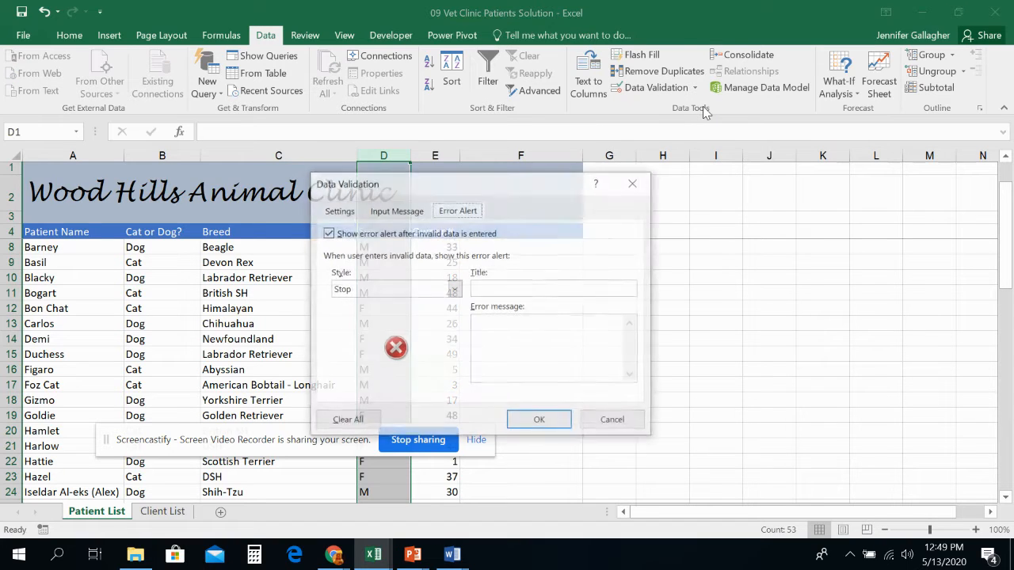
left_click(350, 416)
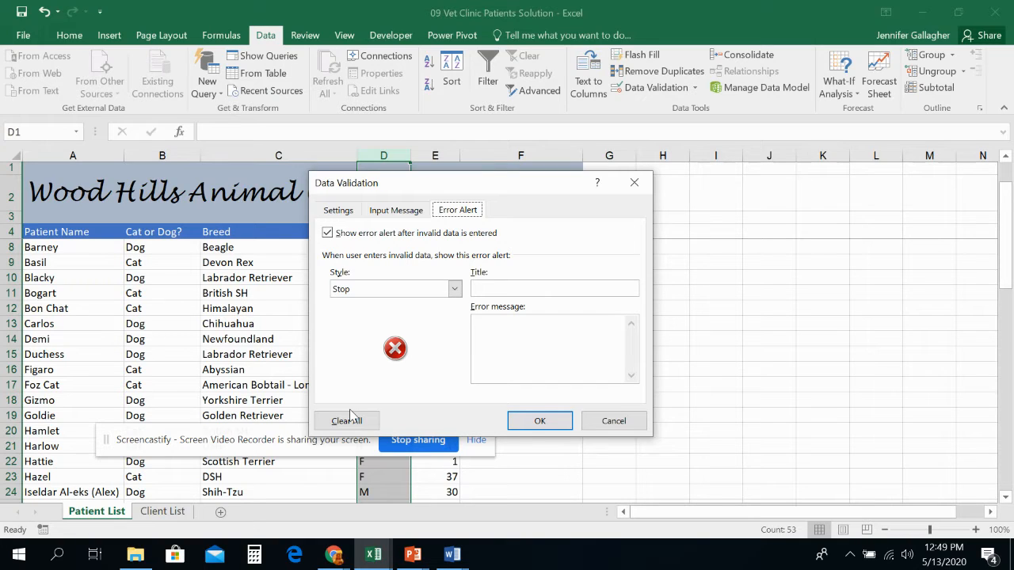
left_click_drag(442, 185, 582, 180)
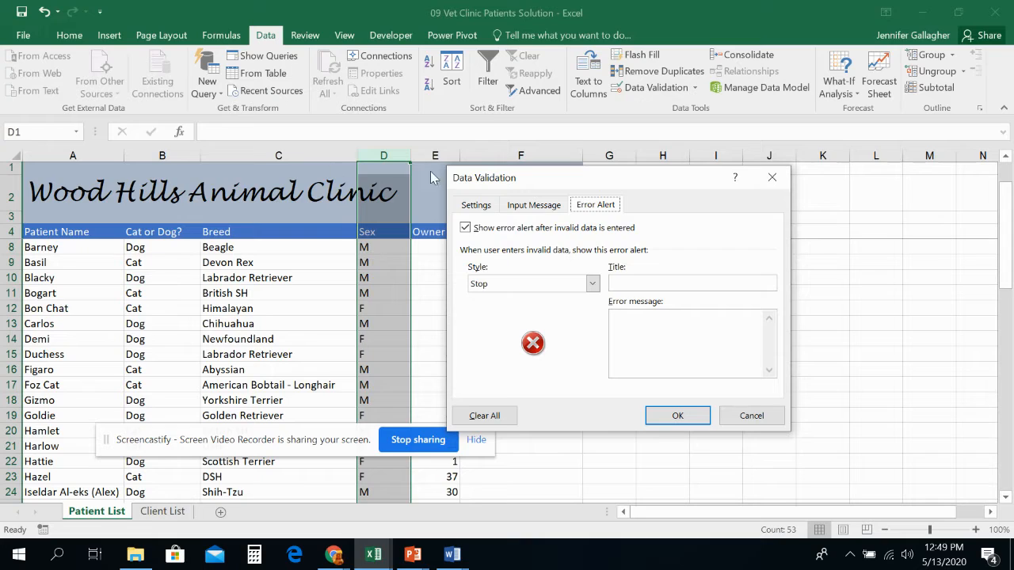
left_click(474, 206)
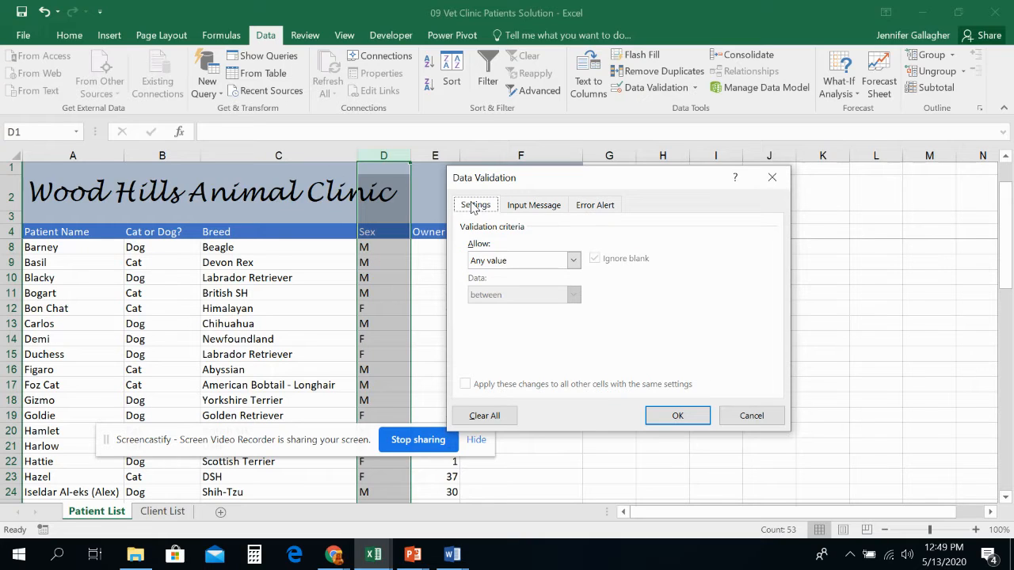
left_click(511, 261)
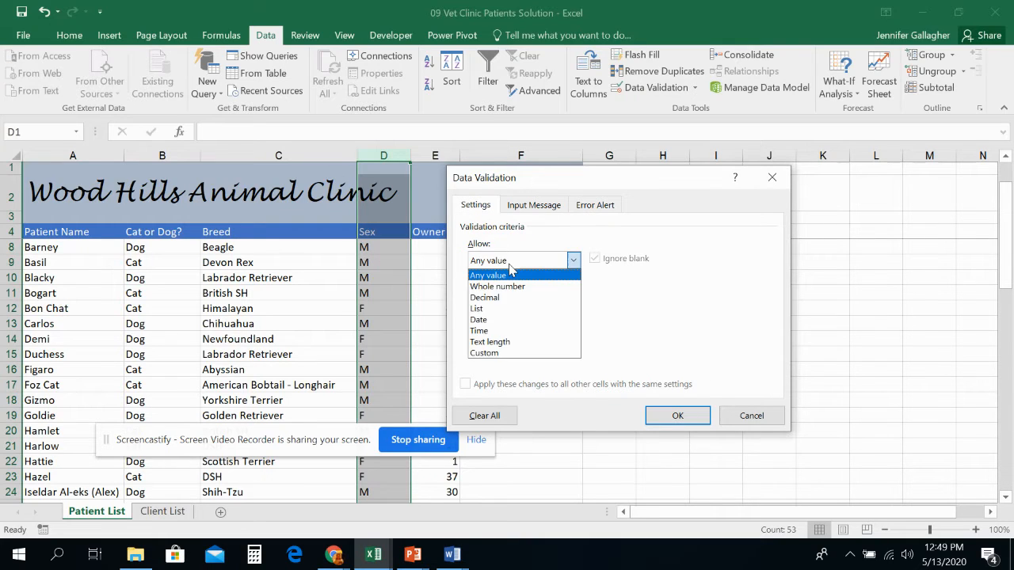
left_click(516, 308)
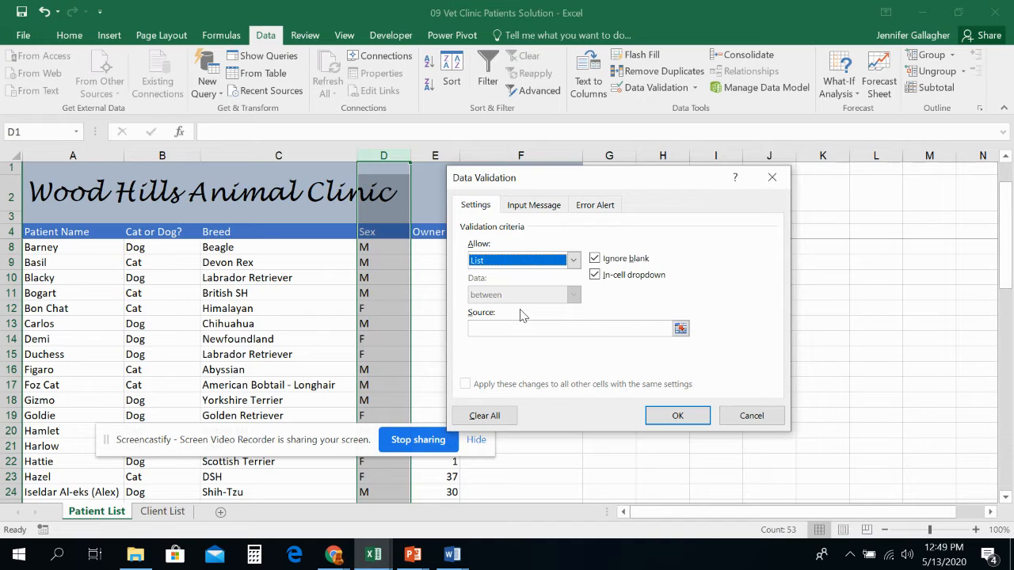
left_click(531, 328)
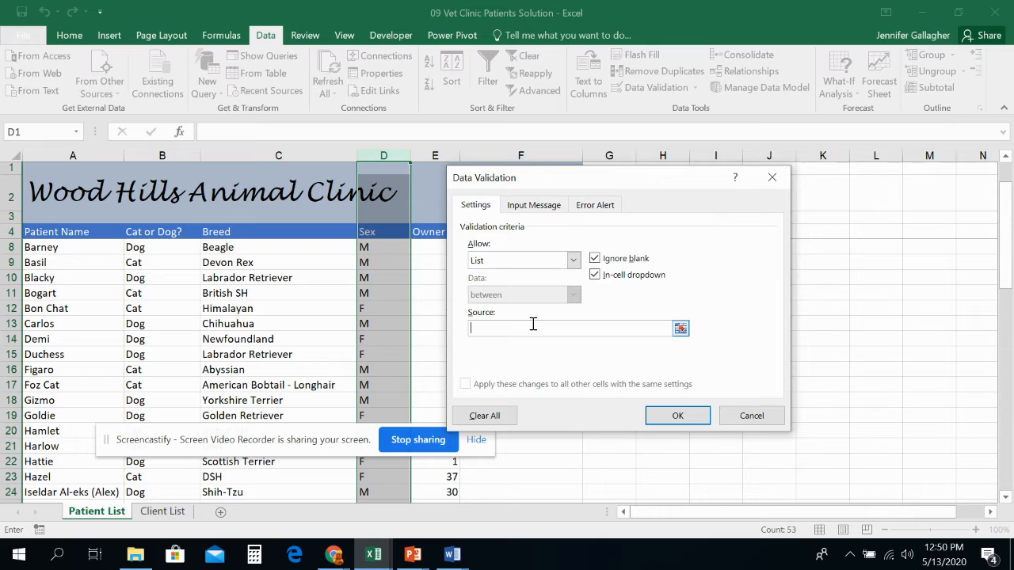
type("M,F,N")
left_click(595, 261)
- Add the input message "Male, Female, Neutered" to the Sex column validation and apply it
left_click(552, 206)
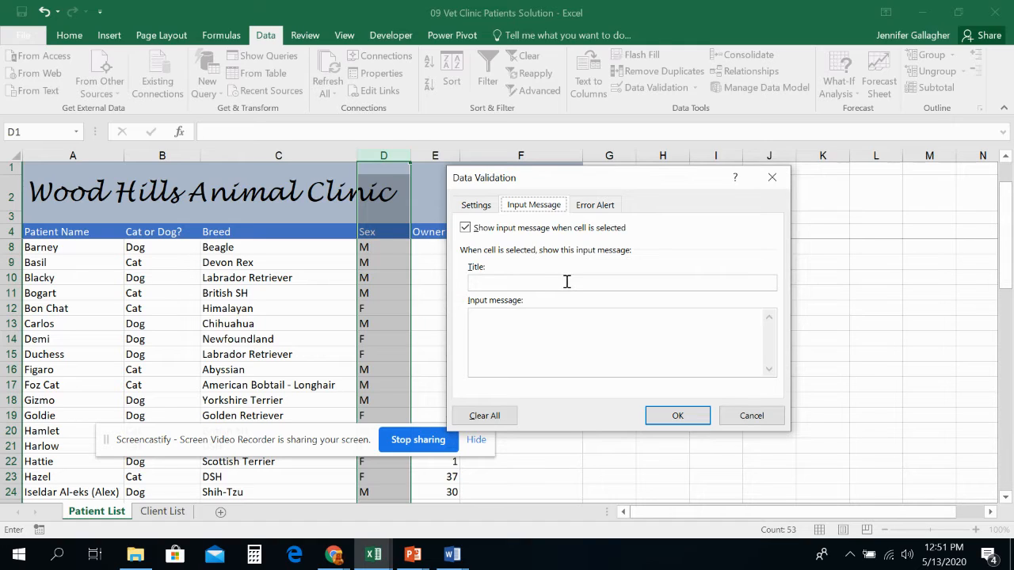
left_click(577, 325)
type("mALE")
key("BackSpace")
key("BackSpace")
key("BackSpace")
key("BackSpace")
type("Male,")
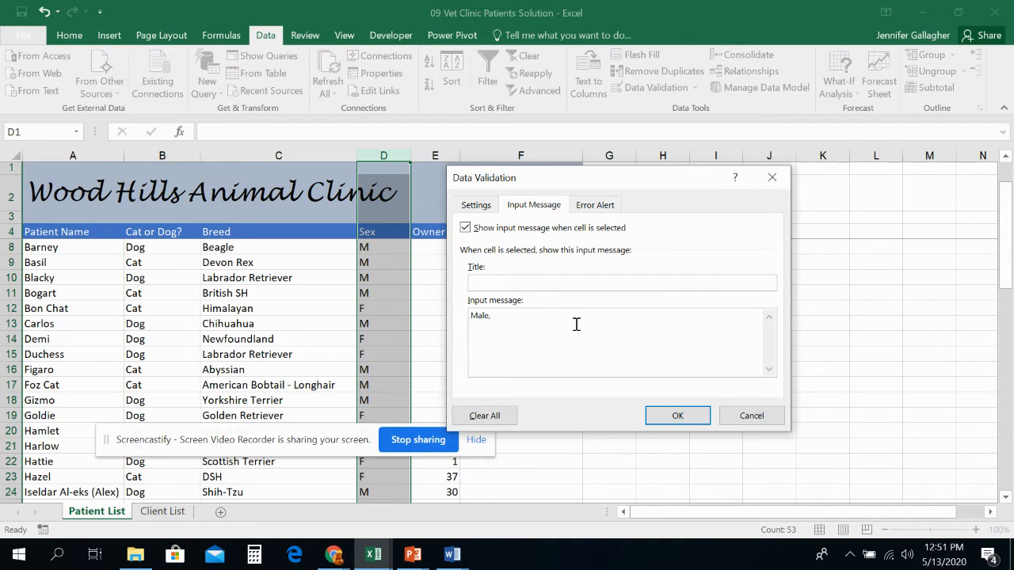
type(" Female, Neutered")
left_click(684, 414)
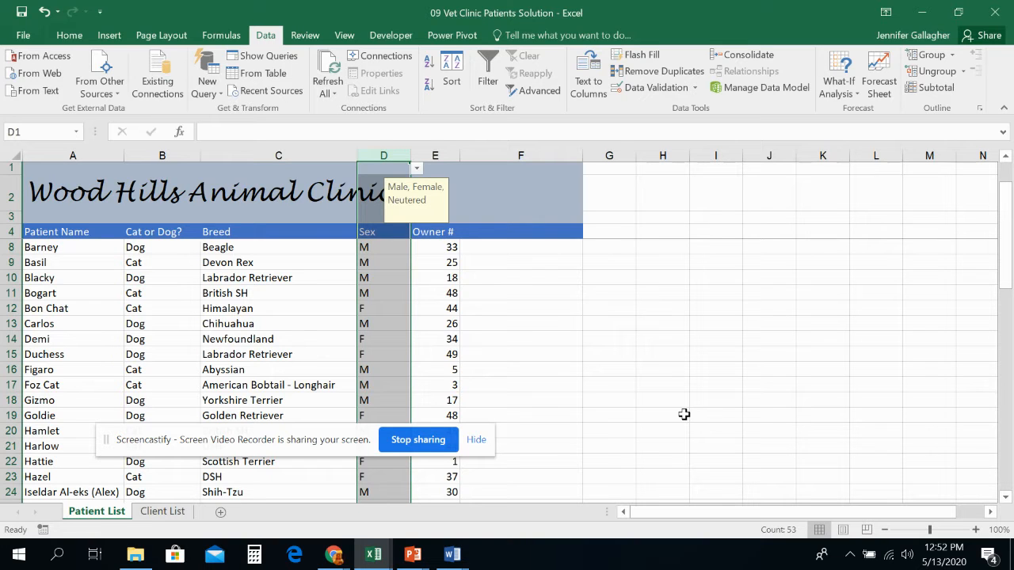
- Test the Sex dropdown by picking M in the first empty Sex cell, then delete it
scroll(391, 395, "down", 3)
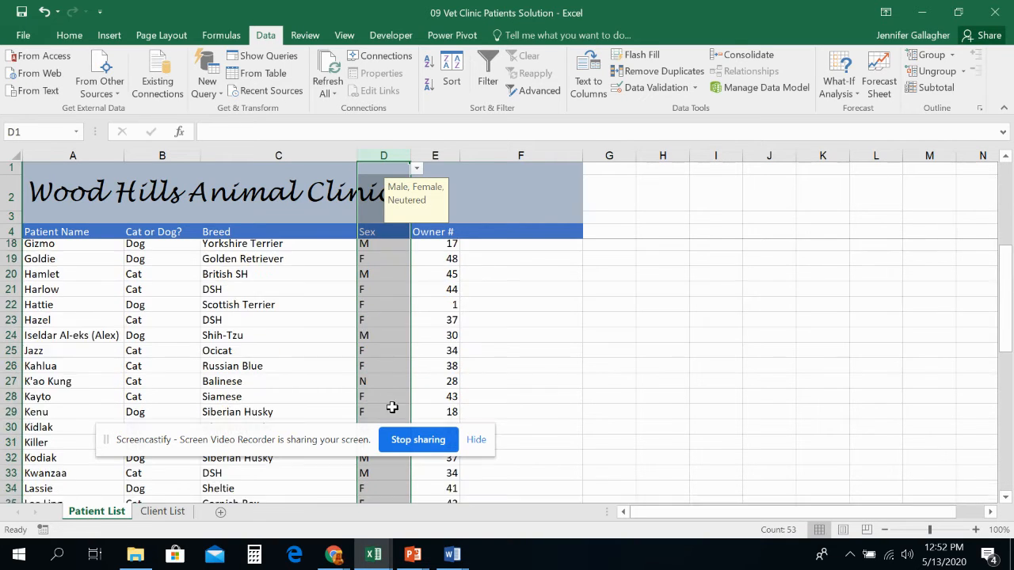
scroll(390, 395, "down", 12)
left_click(374, 312)
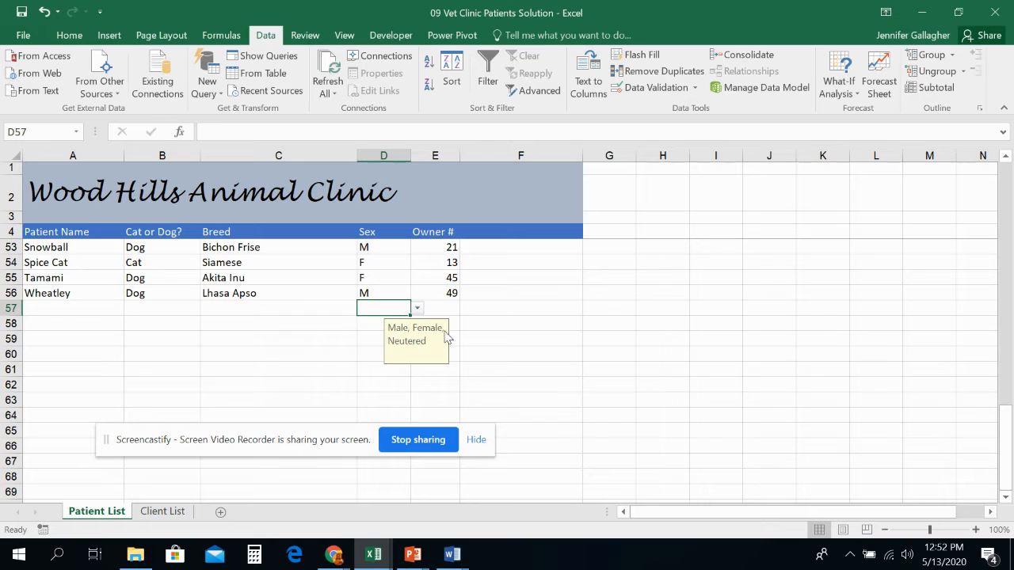
left_click(417, 308)
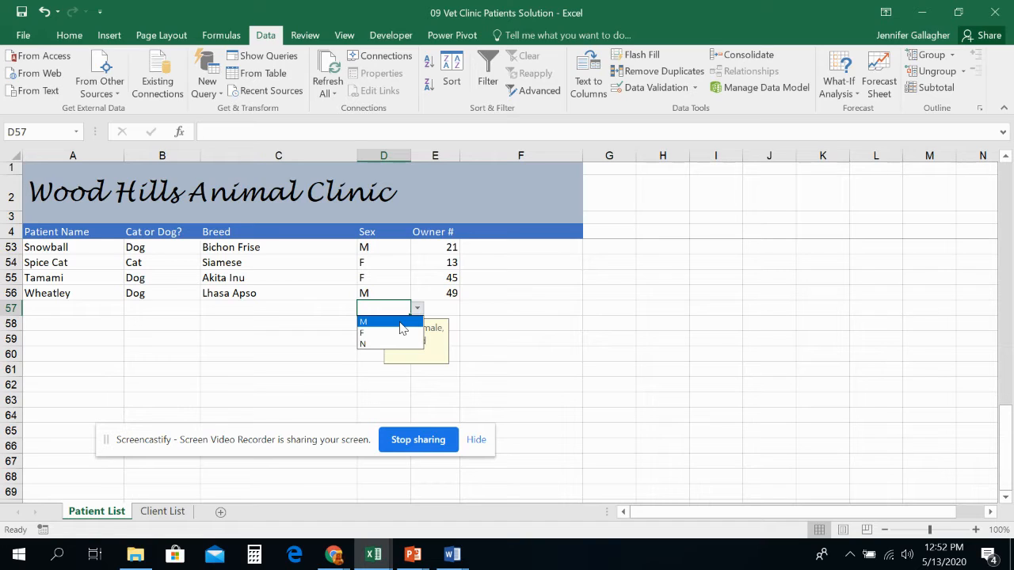
left_click(401, 322)
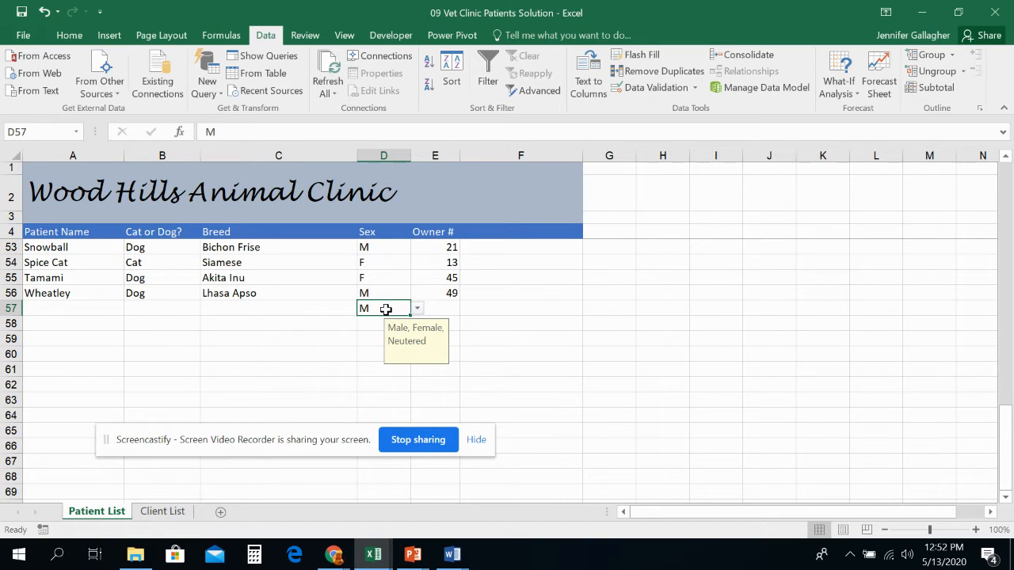
key("Delete")
- Enter Dog under Cat or Dog? and M under Sex in the first empty patient row
left_click(376, 351)
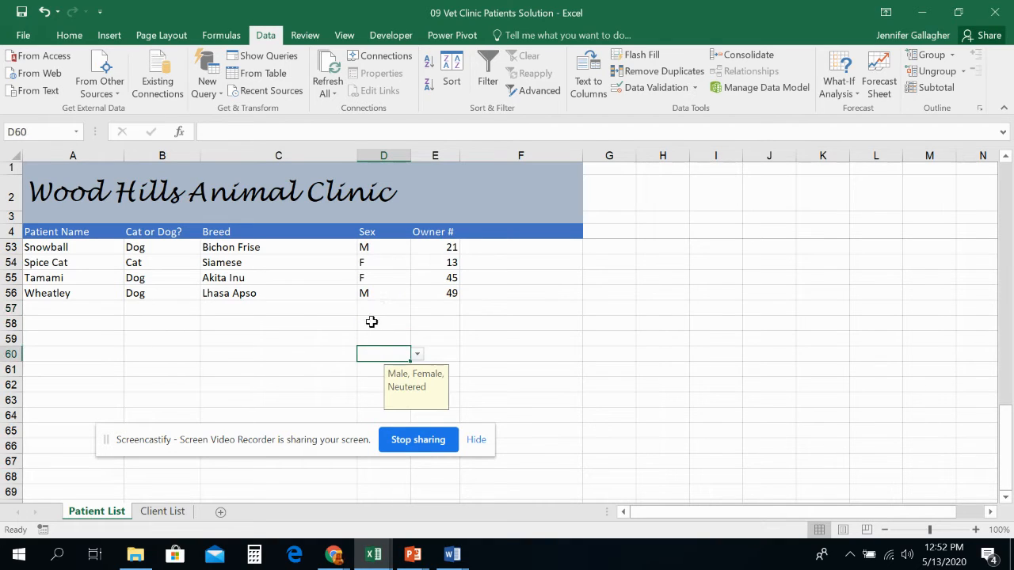
left_click(370, 307)
left_click(337, 308)
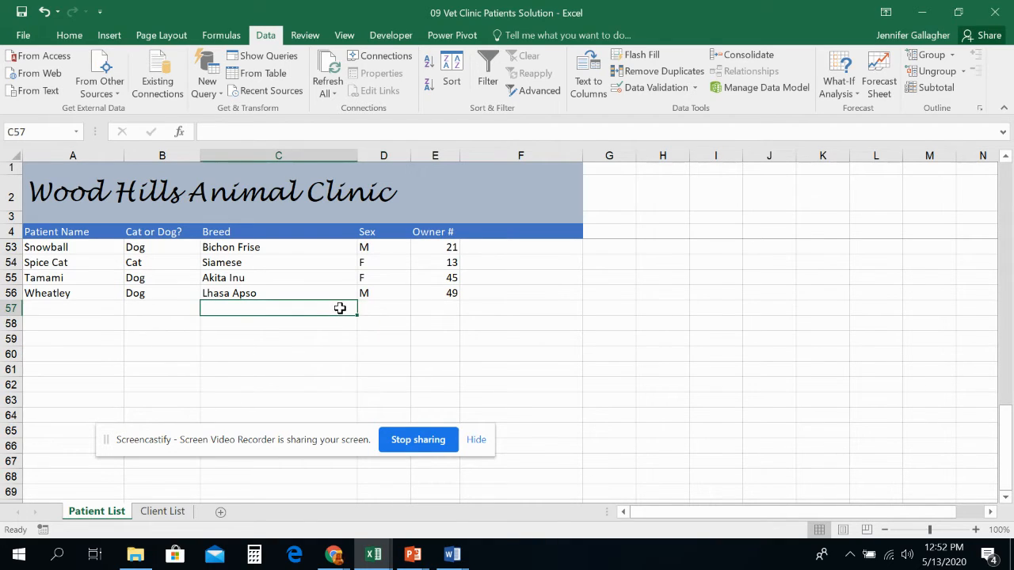
key("Left")
type("Dog")
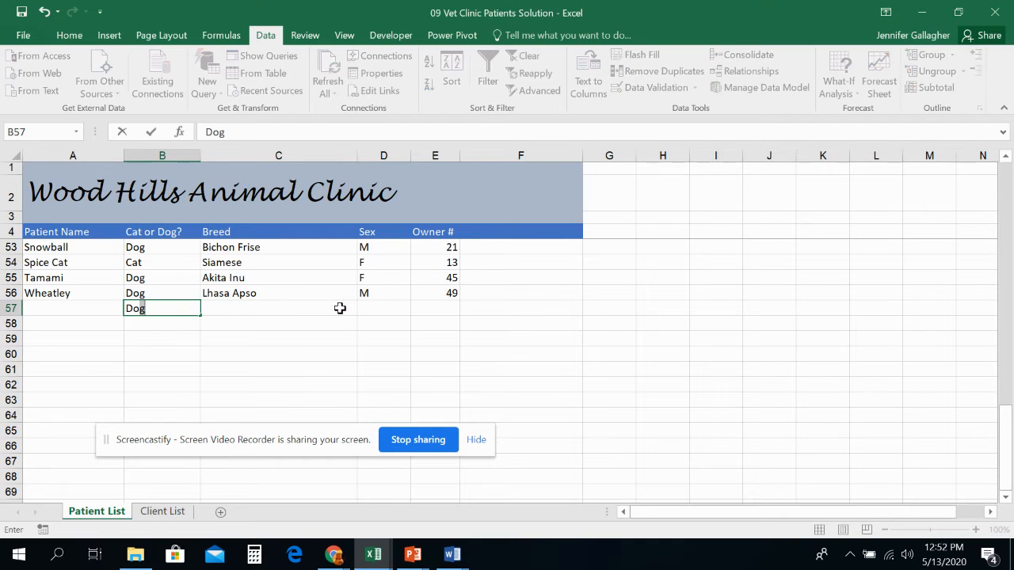
key("Tab")
key("Tab")
type("M")
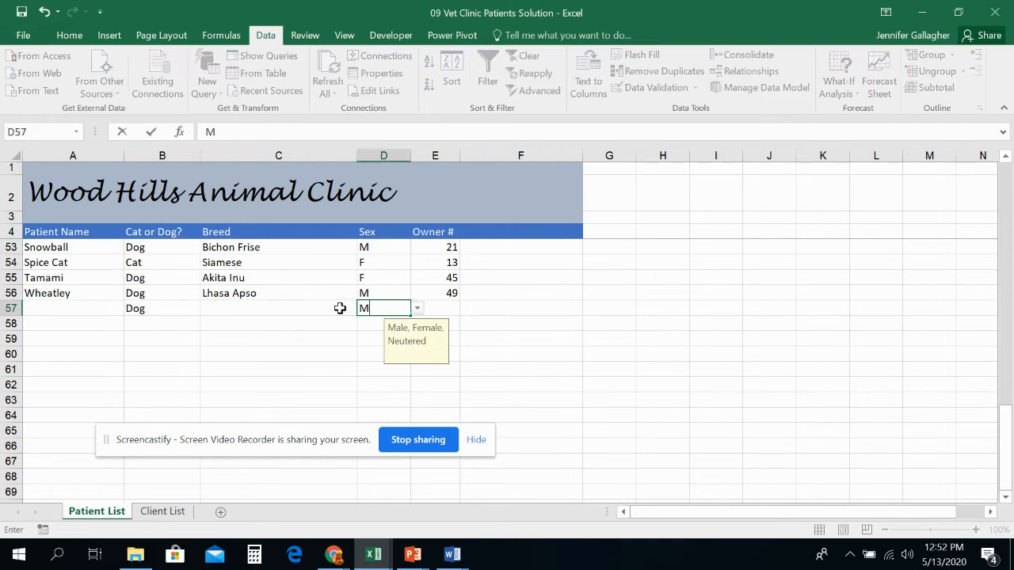
key("Tab")
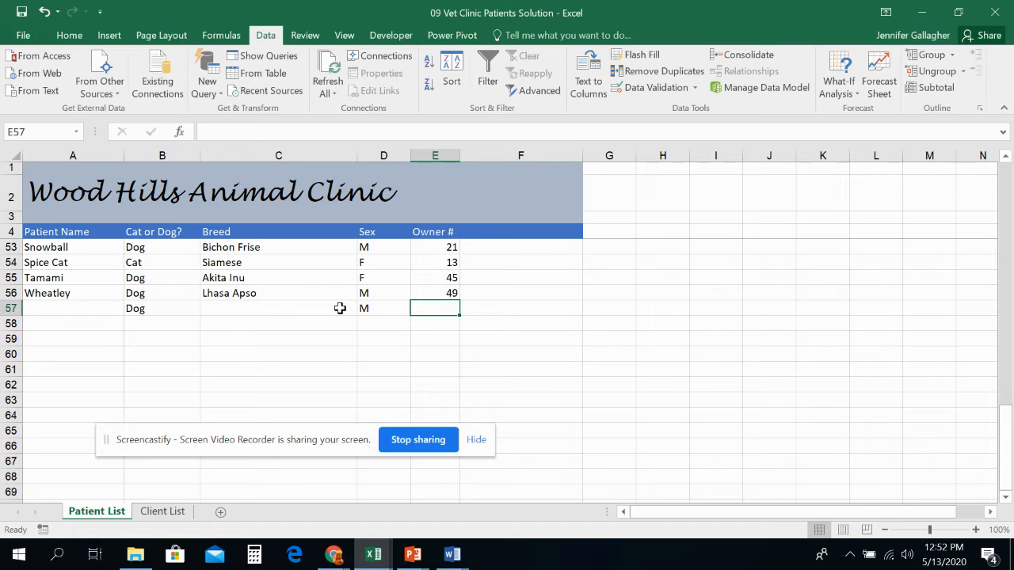
- Replace that row's Sex entry with N
left_click(378, 308)
key("Delete")
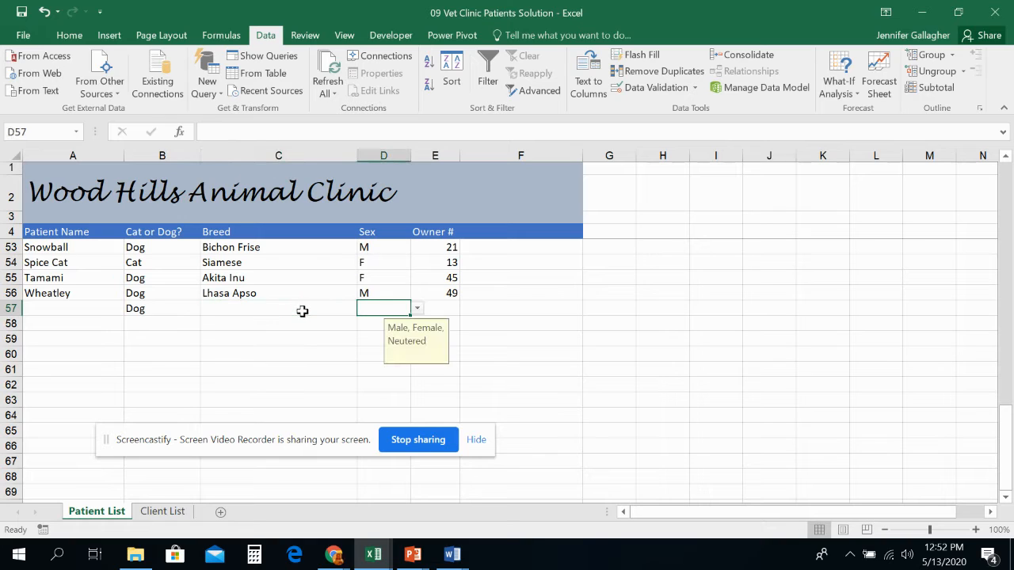
type("N")
key("Tab")
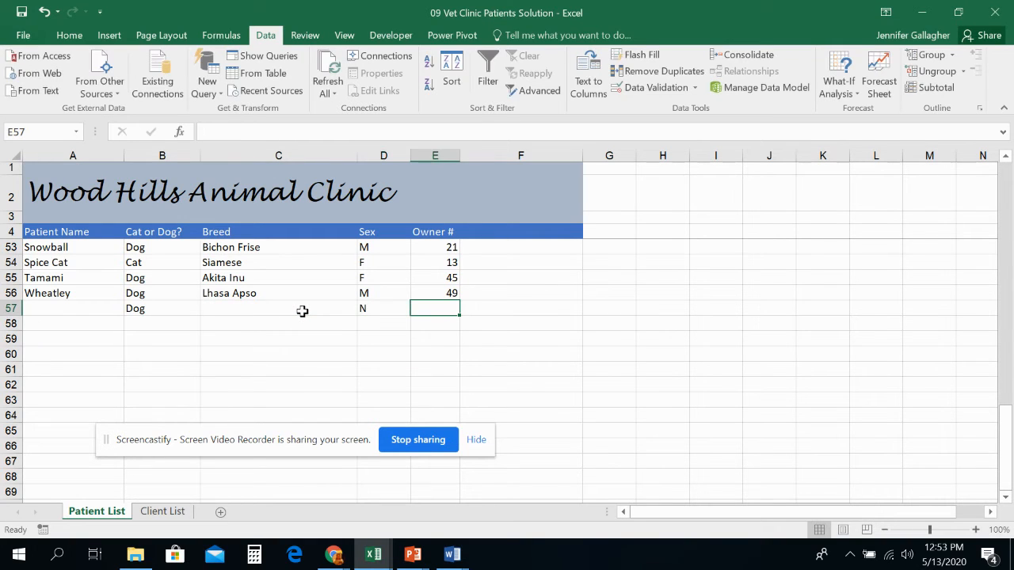
- Delete the N entry from the test row's Sex cell
left_click_drag(314, 321, 340, 314)
left_click(385, 310)
key("Delete")
- Test the Sex validation by entering H and then lowercase n in the empty Sex cell, cancelling each rejection
left_click(345, 304)
key("Right")
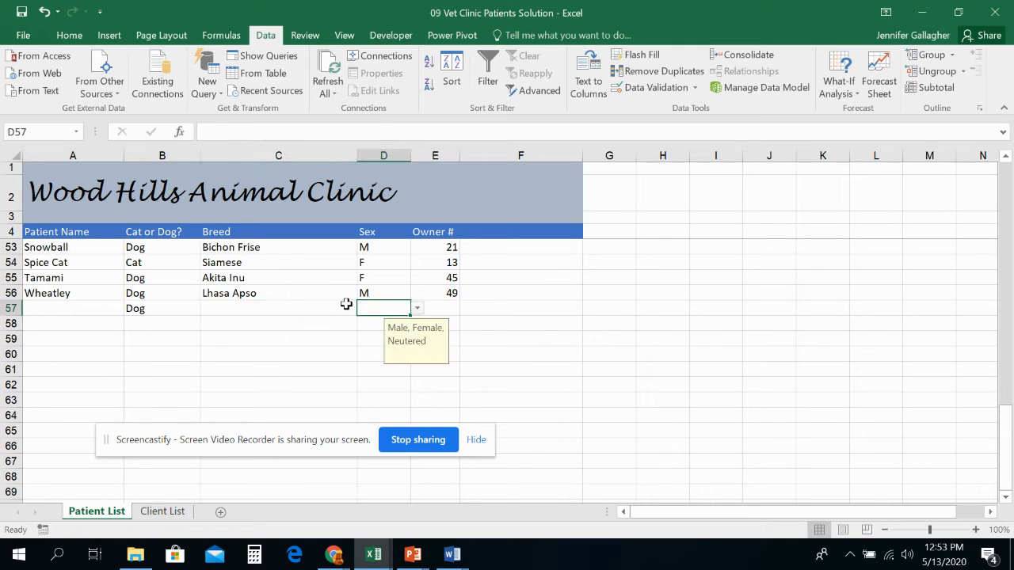
type("H")
key("Tab")
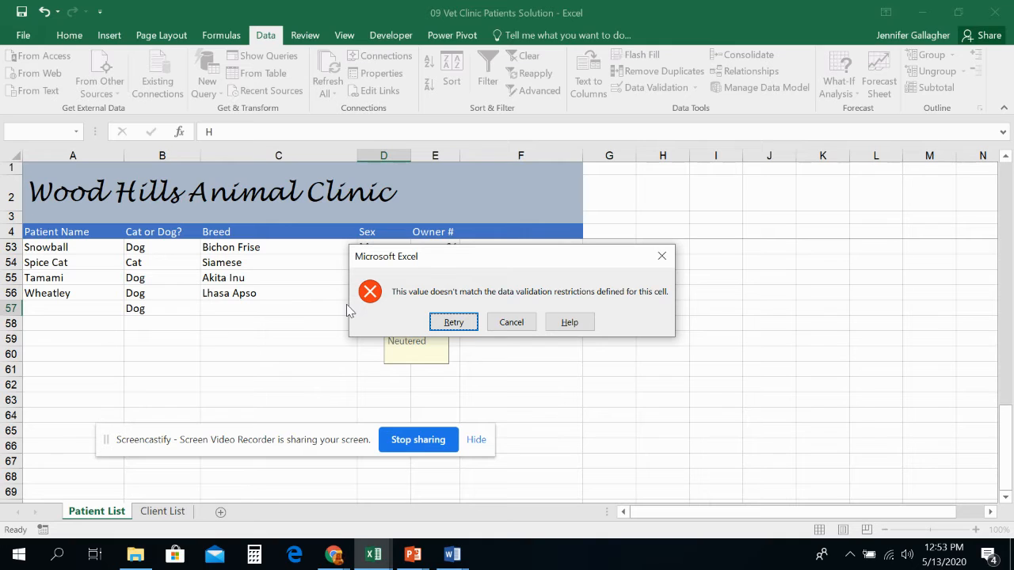
left_click(511, 322)
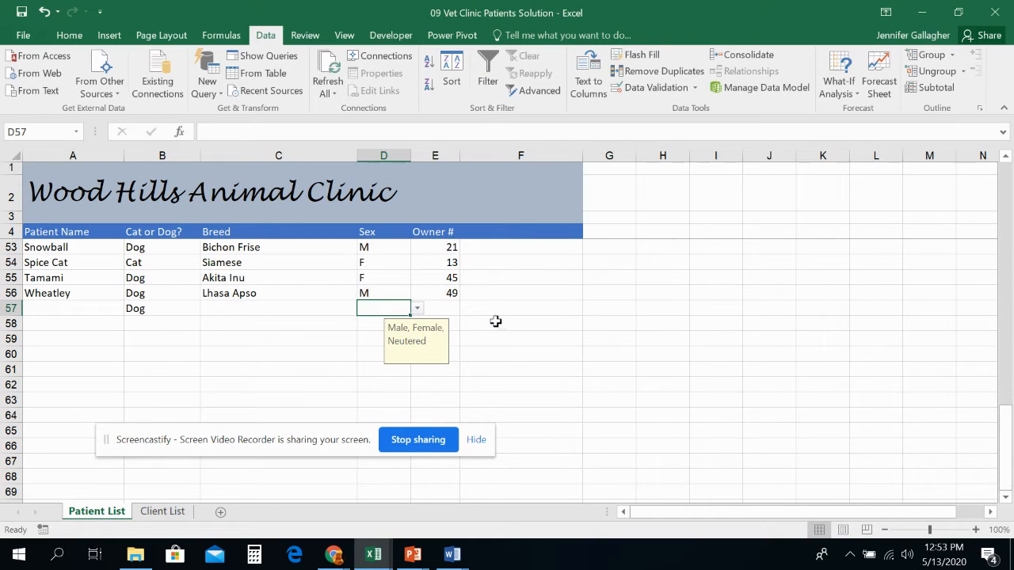
left_click(346, 307)
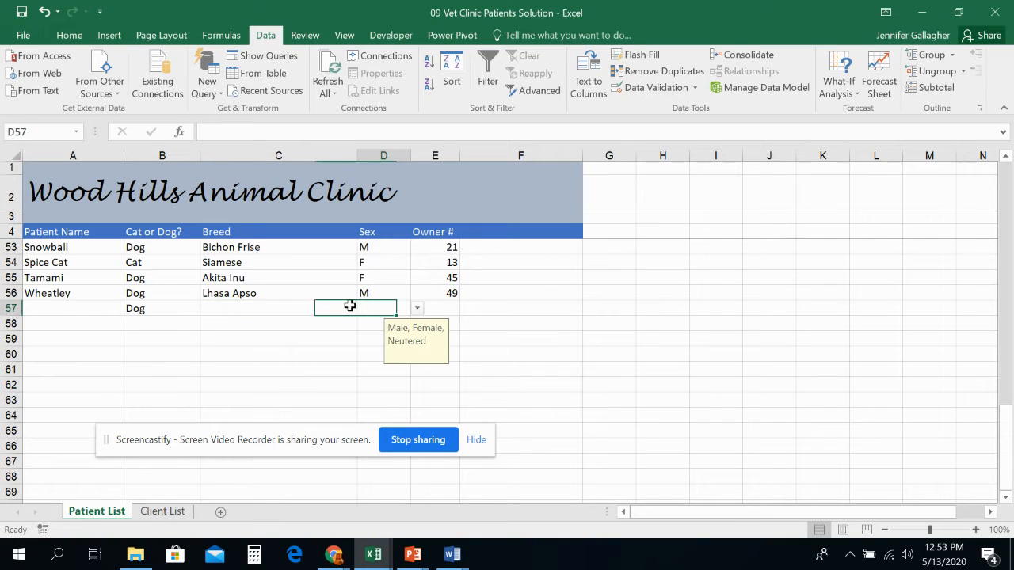
type("n")
key("Return")
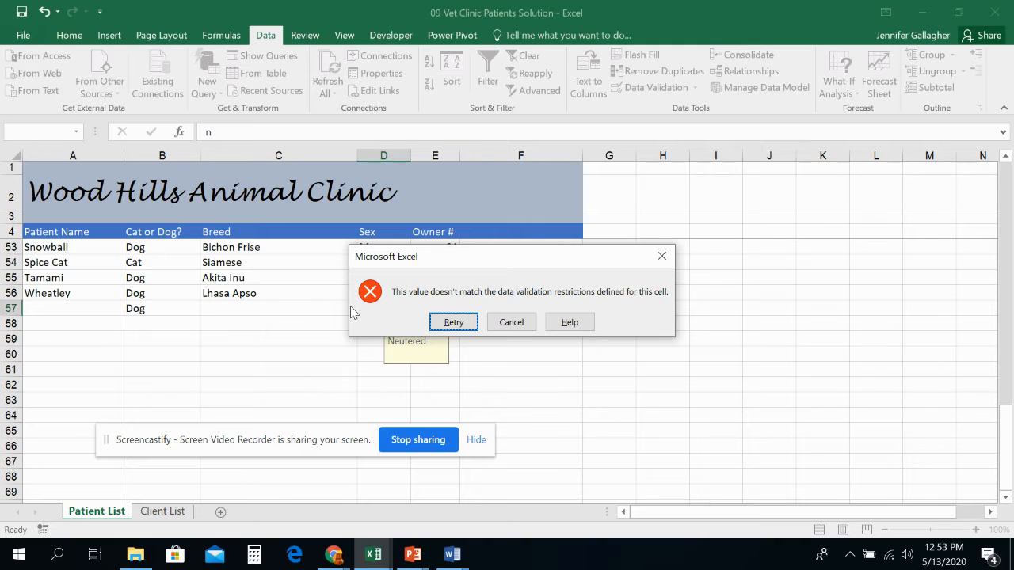
left_click(501, 321)
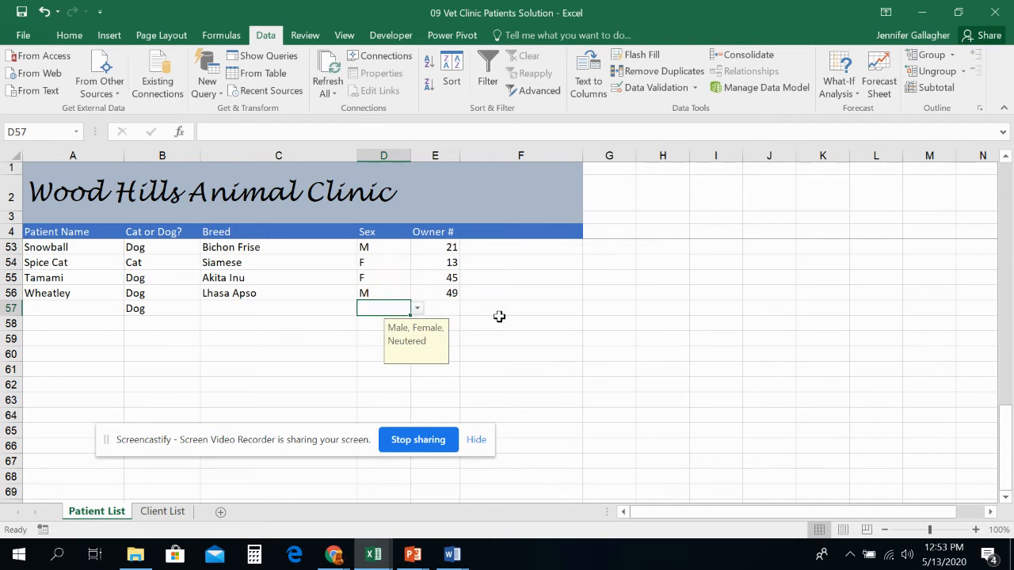
- Clear the Dog entry from the test row's Cat or Dog? cell
left_click(195, 309)
key("Delete")
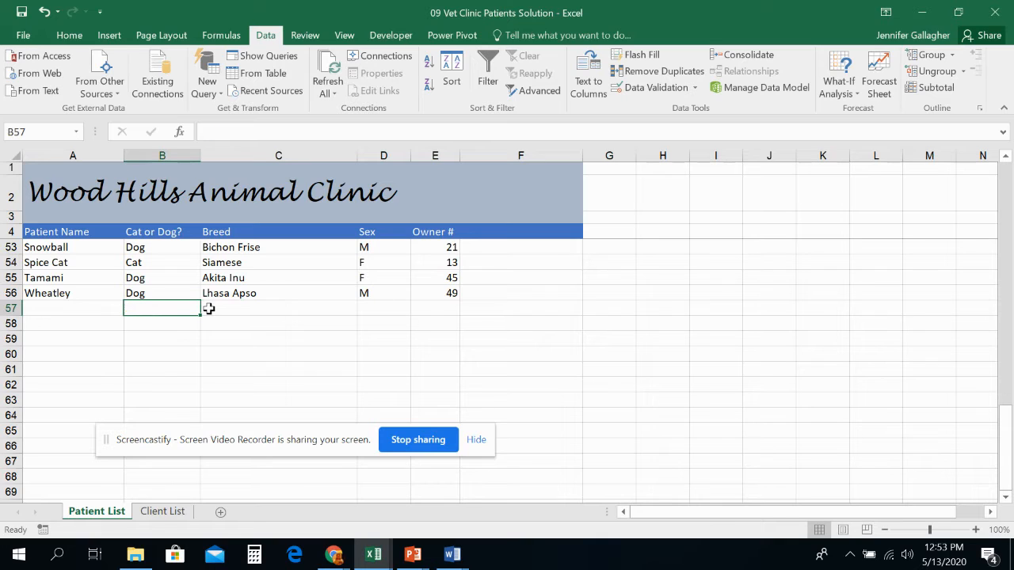
- Open Data Validation for the whole Owner # column and set it to allow a List
scroll(247, 323, "up", 10)
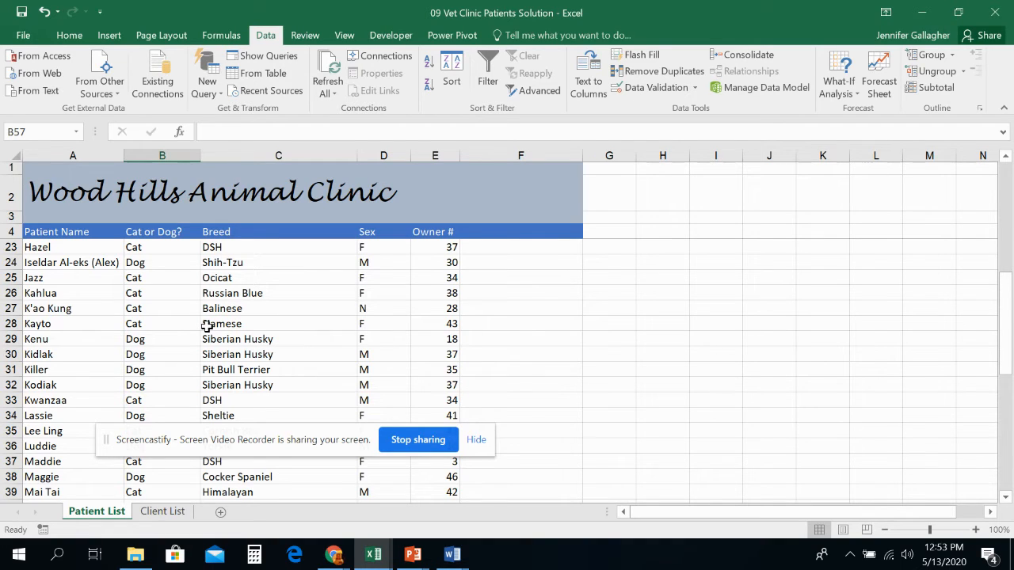
scroll(206, 326, "up", 6)
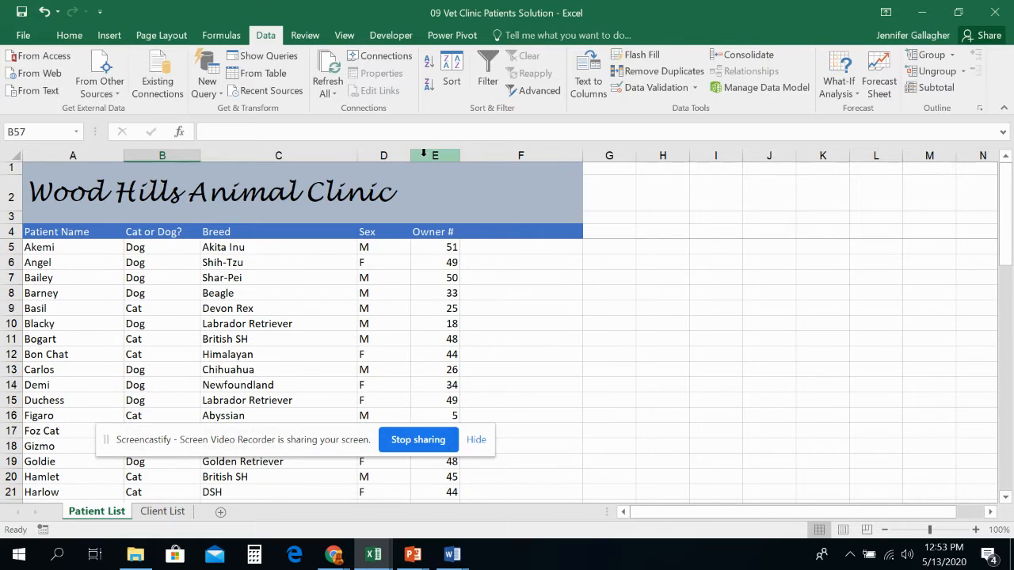
left_click(424, 154)
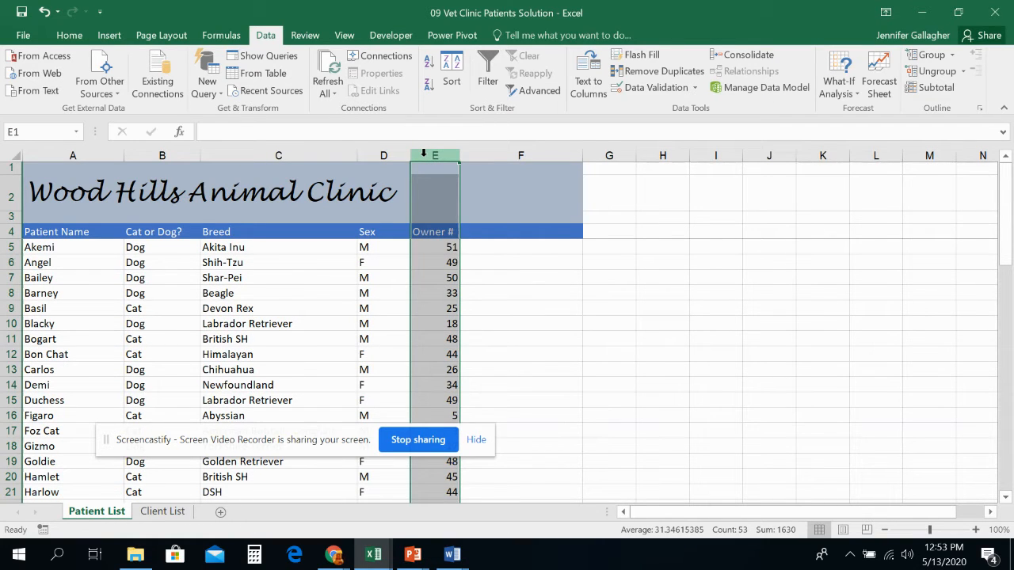
left_click(695, 89)
left_click(690, 104)
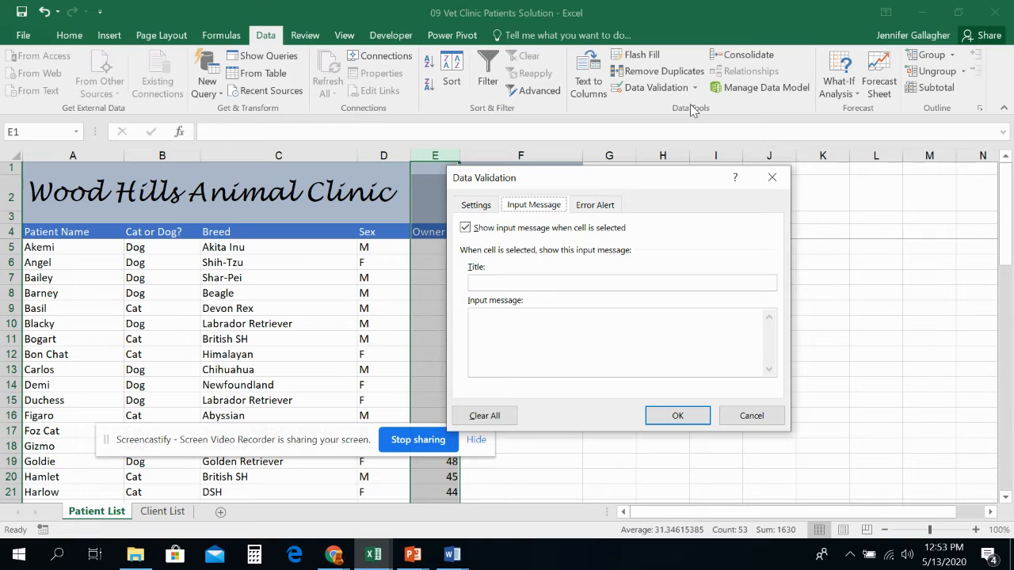
left_click(478, 206)
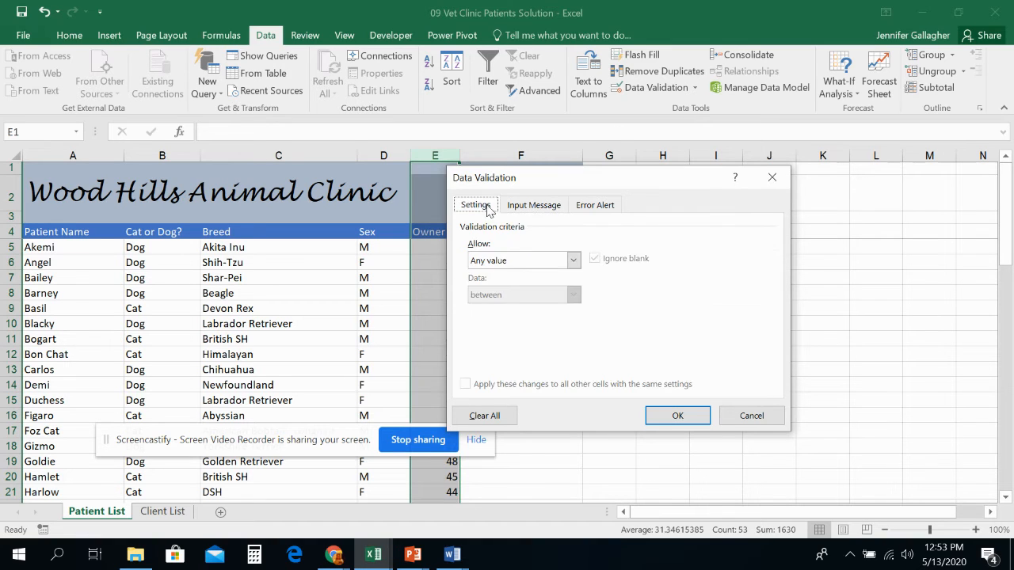
left_click(513, 260)
left_click(510, 308)
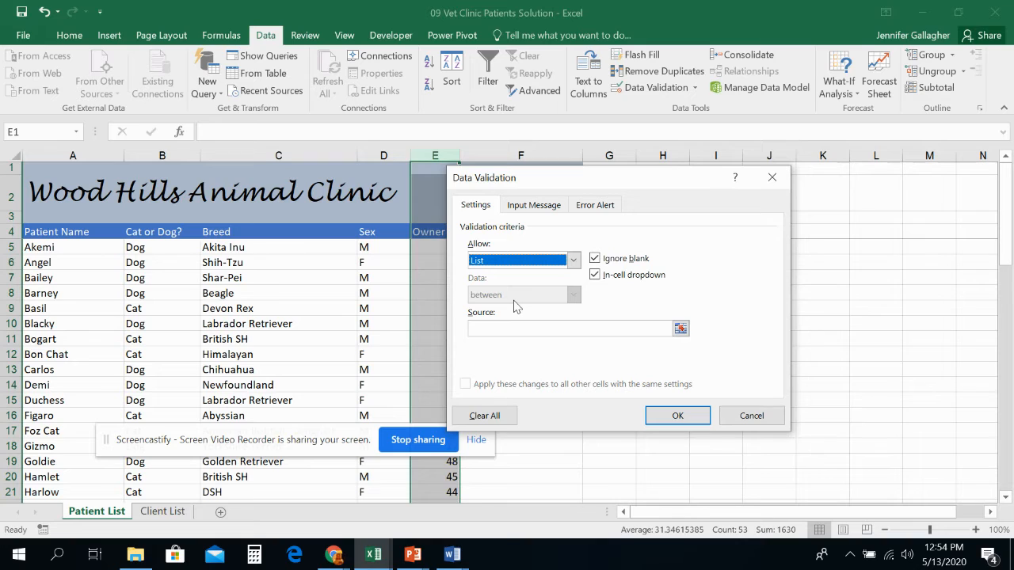
- Set the list source to column A of the Client List sheet and turn off Ignore blank and In-cell dropdown
left_click(530, 328)
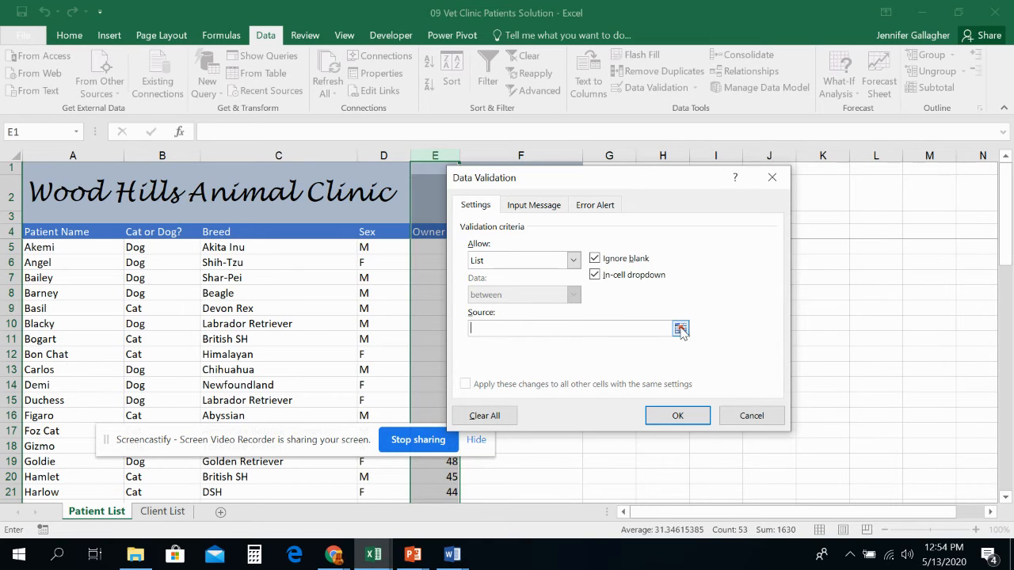
left_click_drag(605, 177, 732, 169)
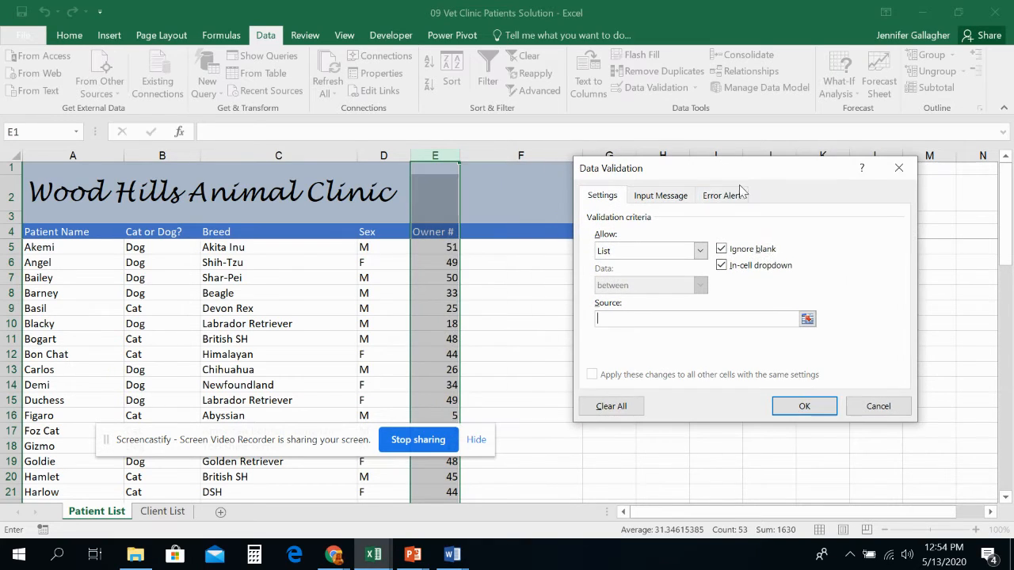
left_click(723, 319)
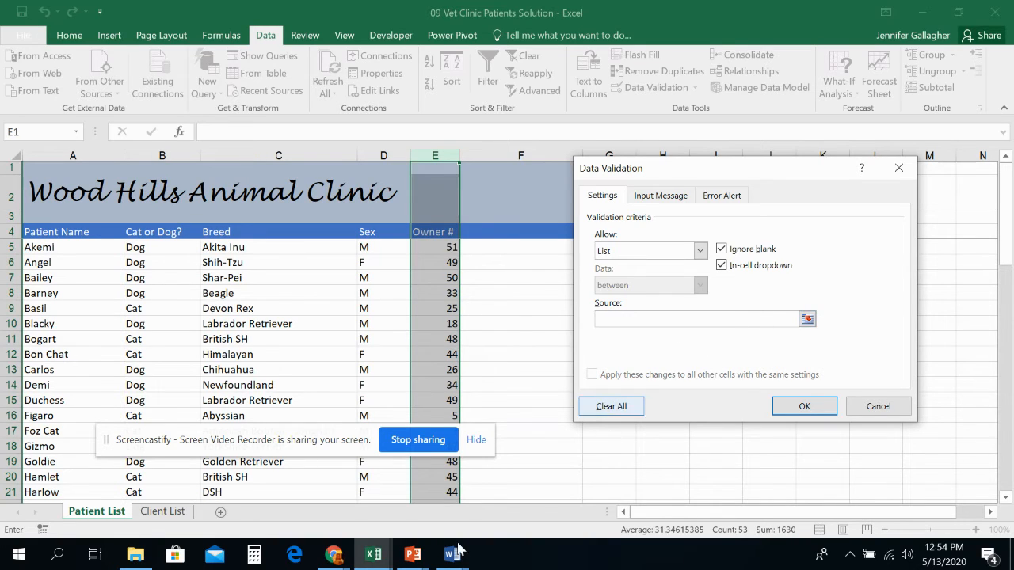
left_click(181, 514)
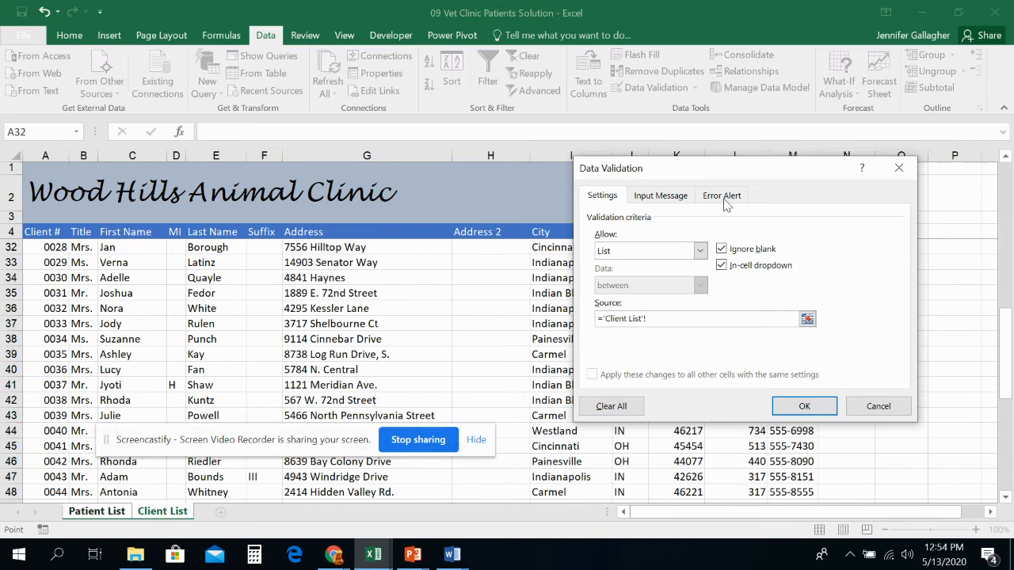
left_click_drag(755, 176, 352, 167)
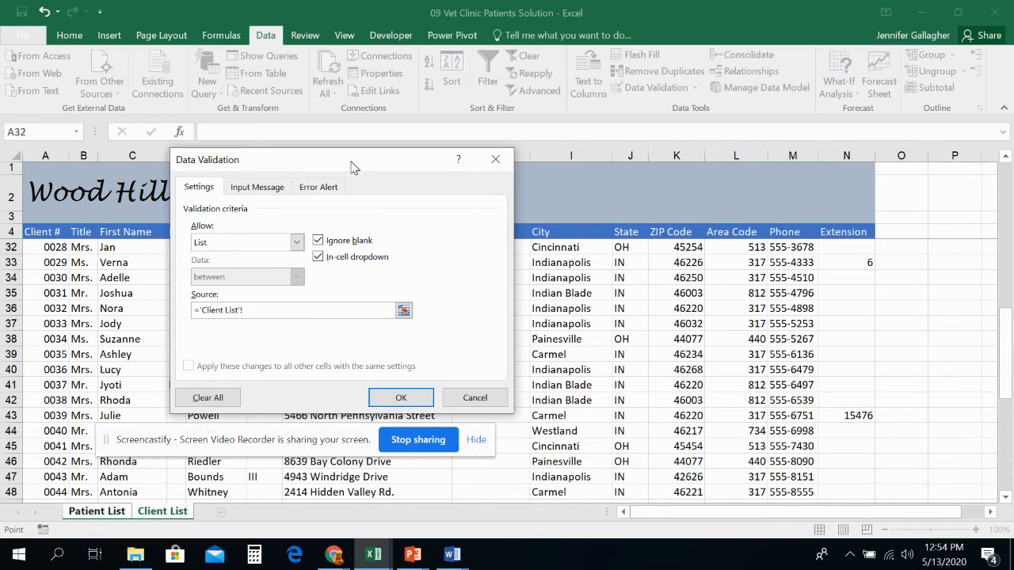
left_click_drag(353, 167, 610, 184)
left_click(43, 156)
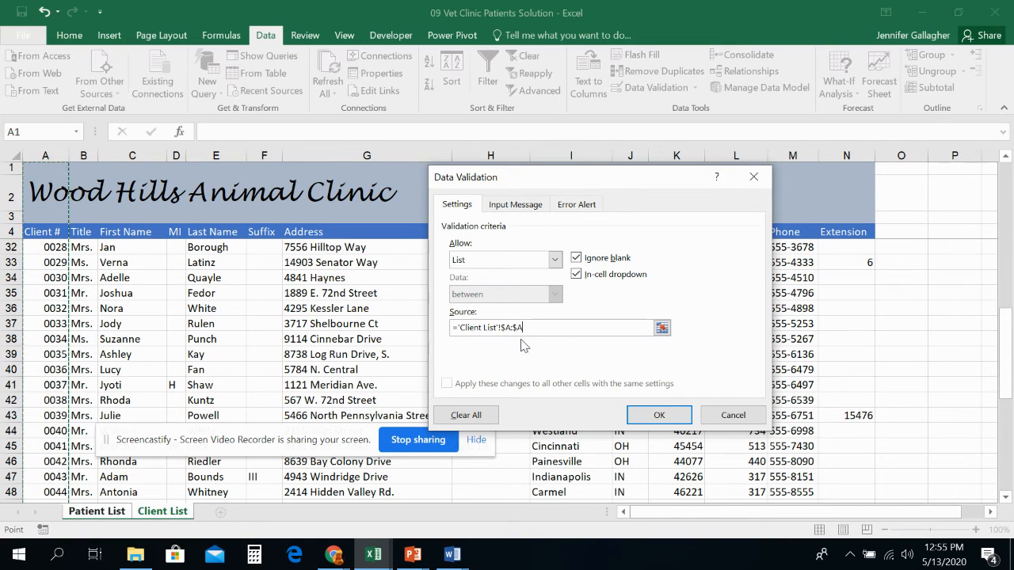
left_click(576, 259)
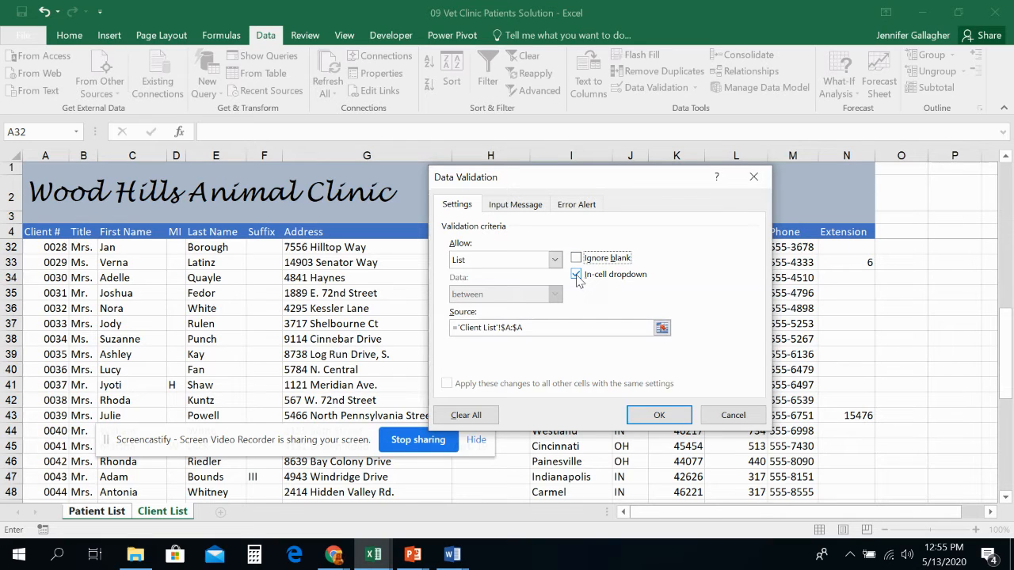
left_click(577, 275)
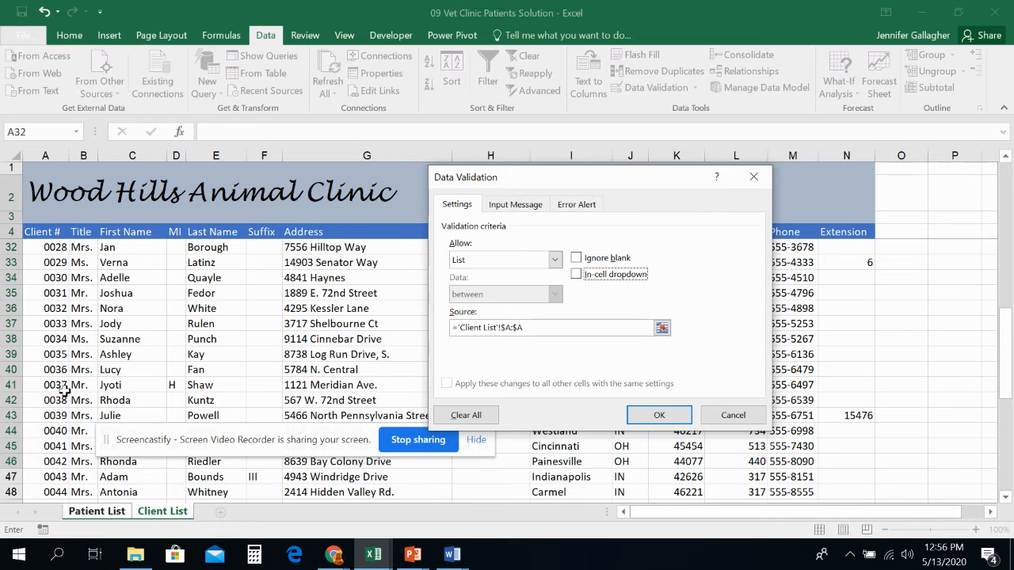
- Set a Warning error alert with the message "Owner must be the number for a pre-existing client." and apply the validation
left_click(572, 205)
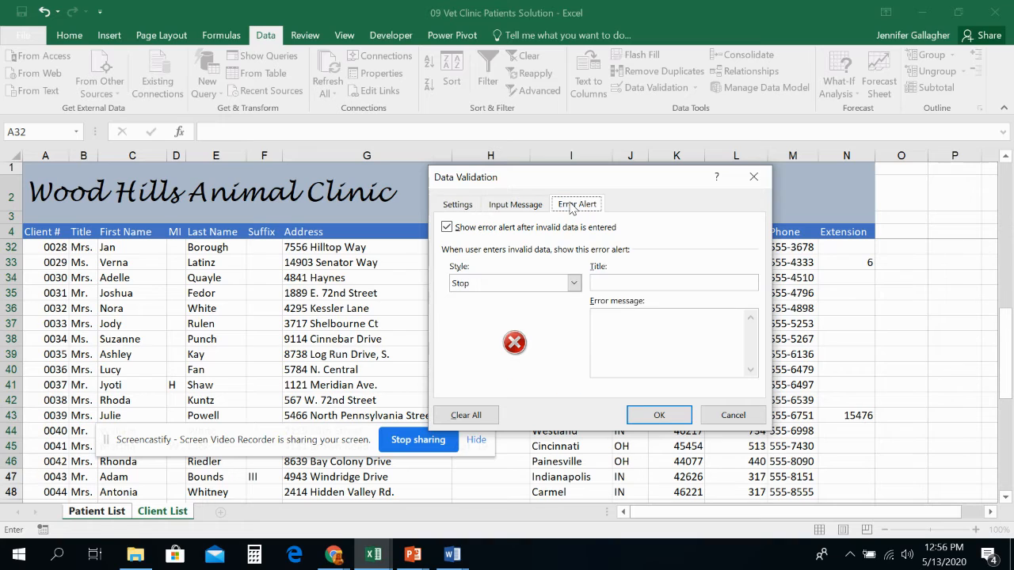
left_click(525, 283)
left_click(523, 309)
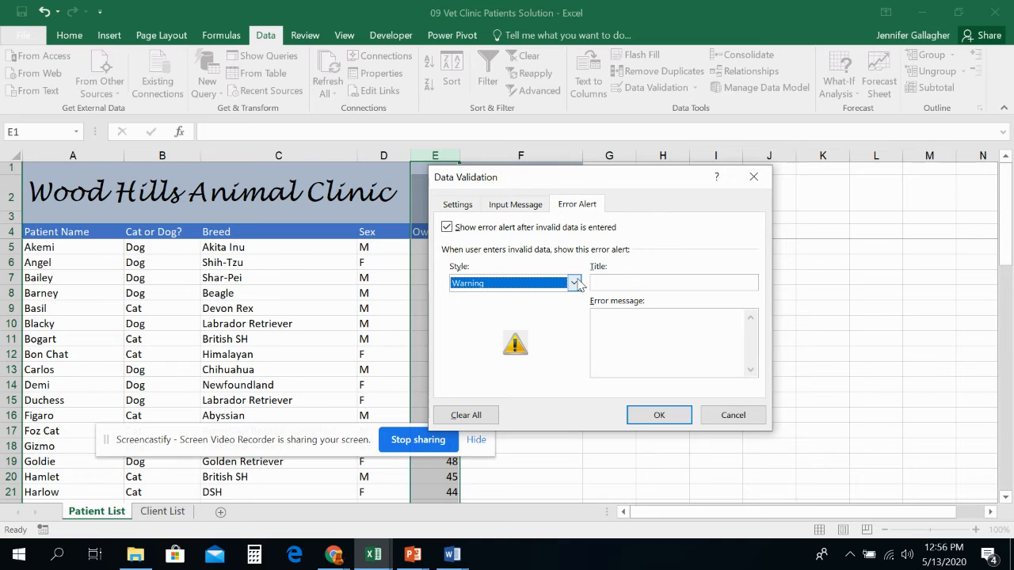
left_click(689, 321)
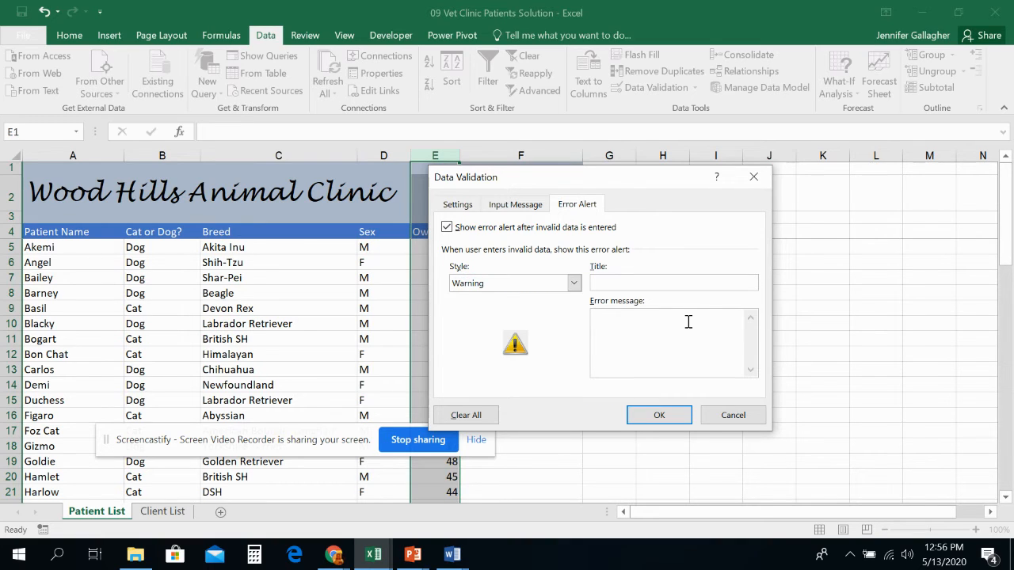
type("Owner must be the number of")
key("BackSpace")
key("BackSpace")
type("for a pre-existing ")
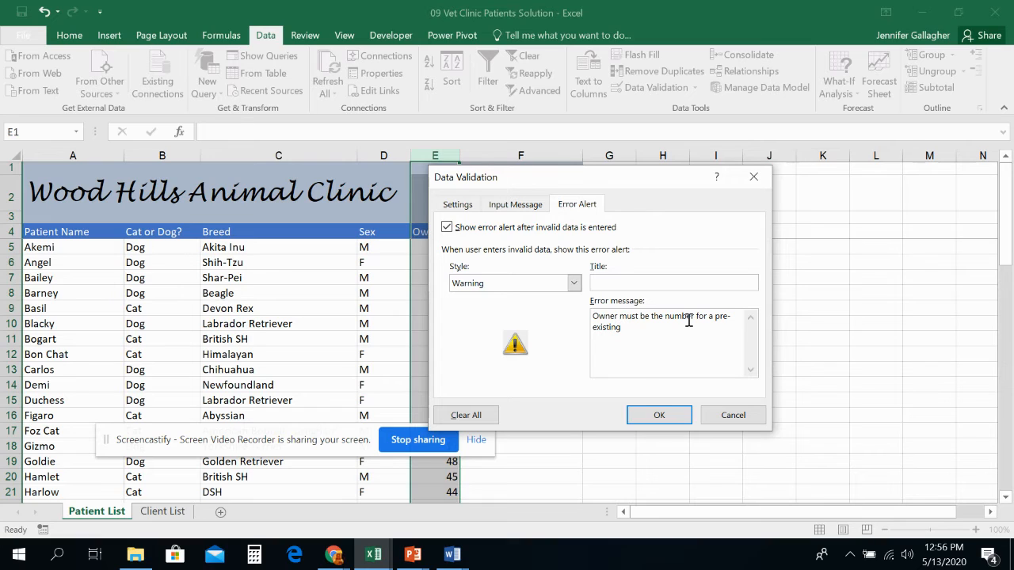
type("client.")
left_click(660, 413)
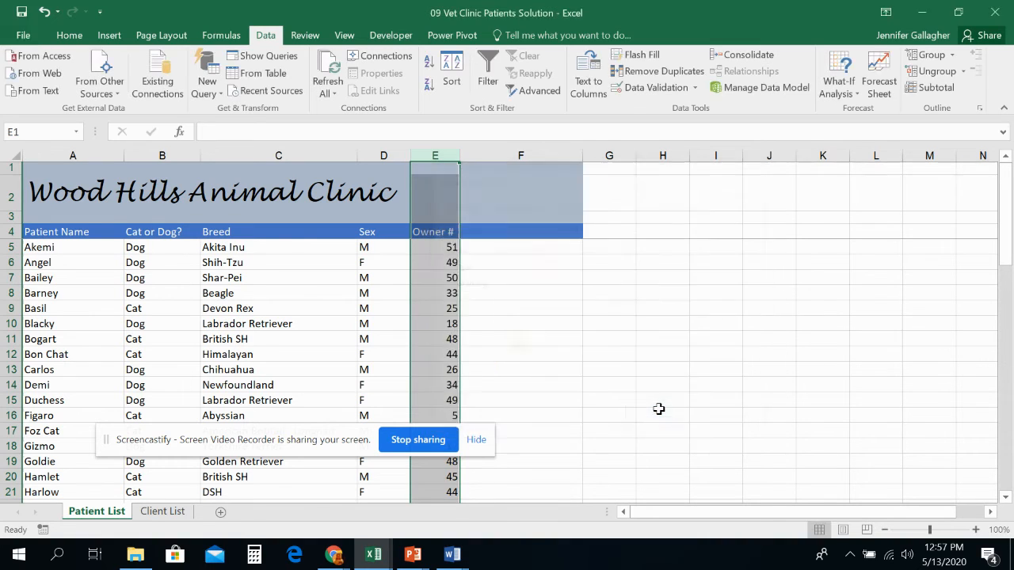
- Enter Murdock as the Patient Name in the first empty patient row
left_click(429, 339)
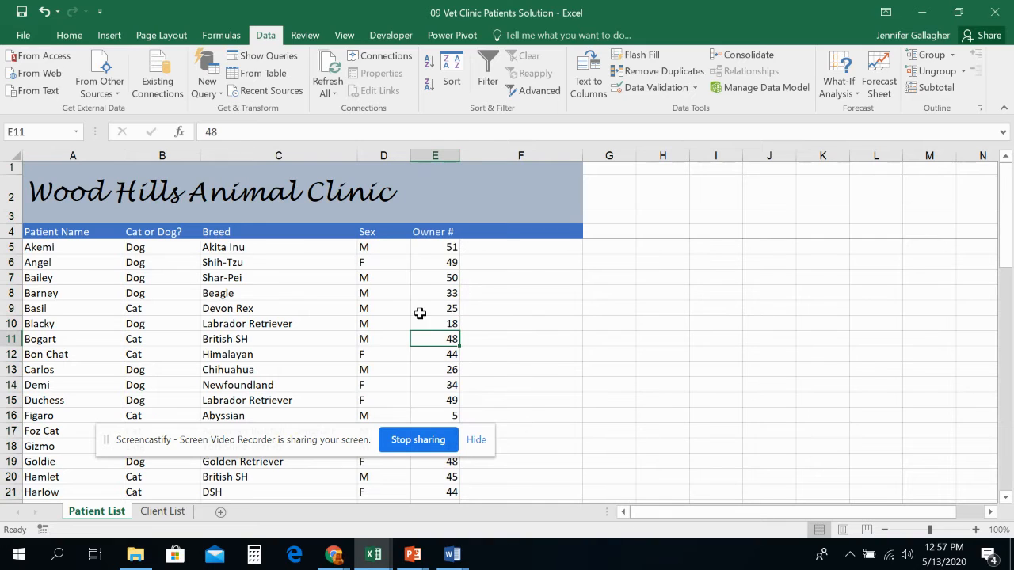
left_click(449, 275)
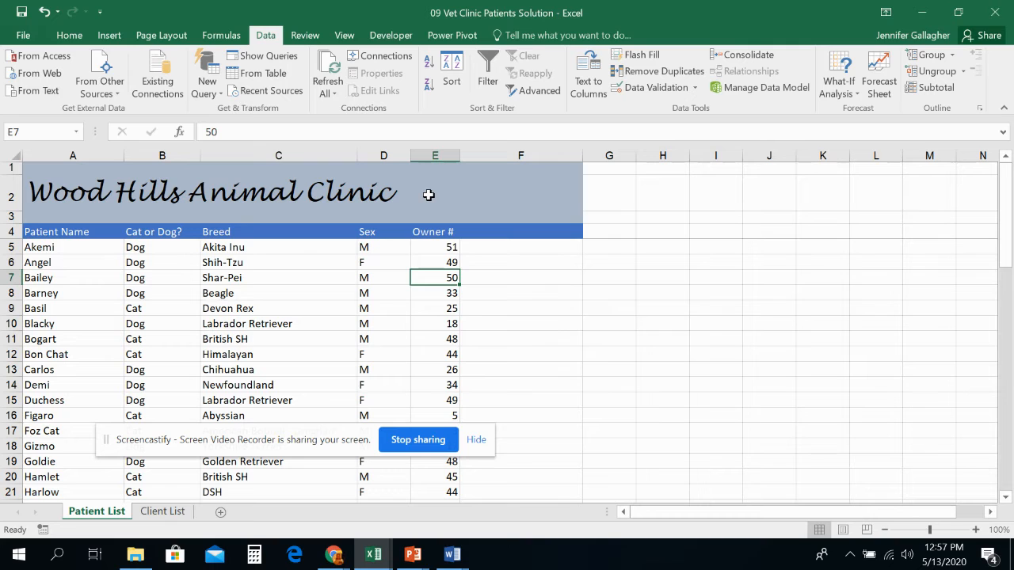
scroll(523, 442, "down", 7)
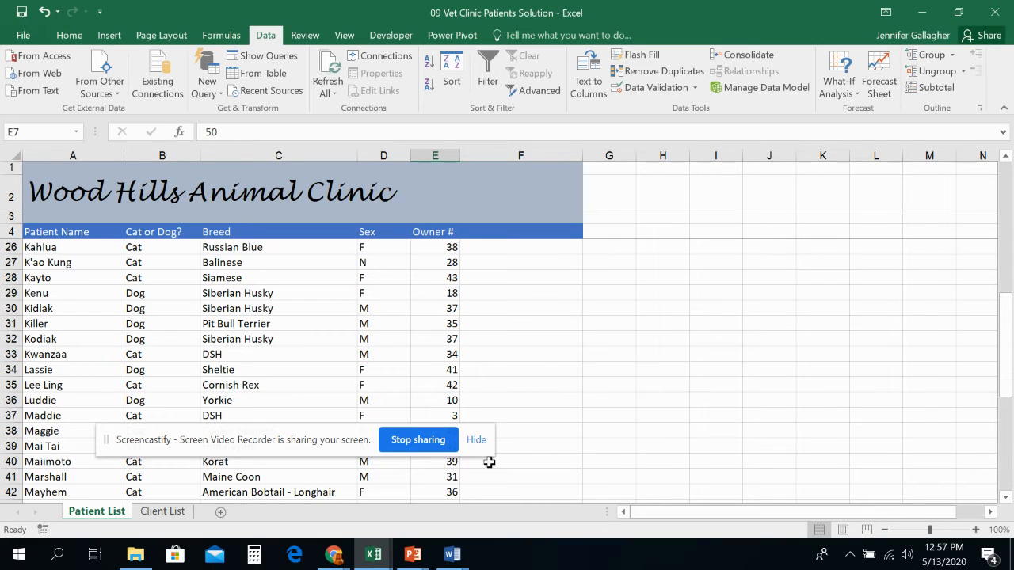
scroll(82, 477, "down", 2)
scroll(82, 477, "down", 4)
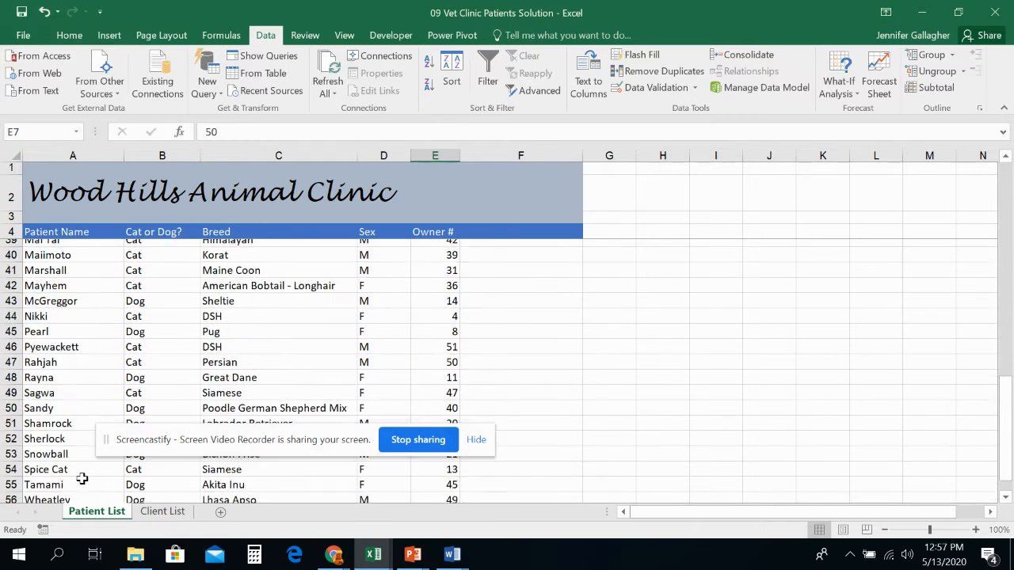
left_click(51, 444)
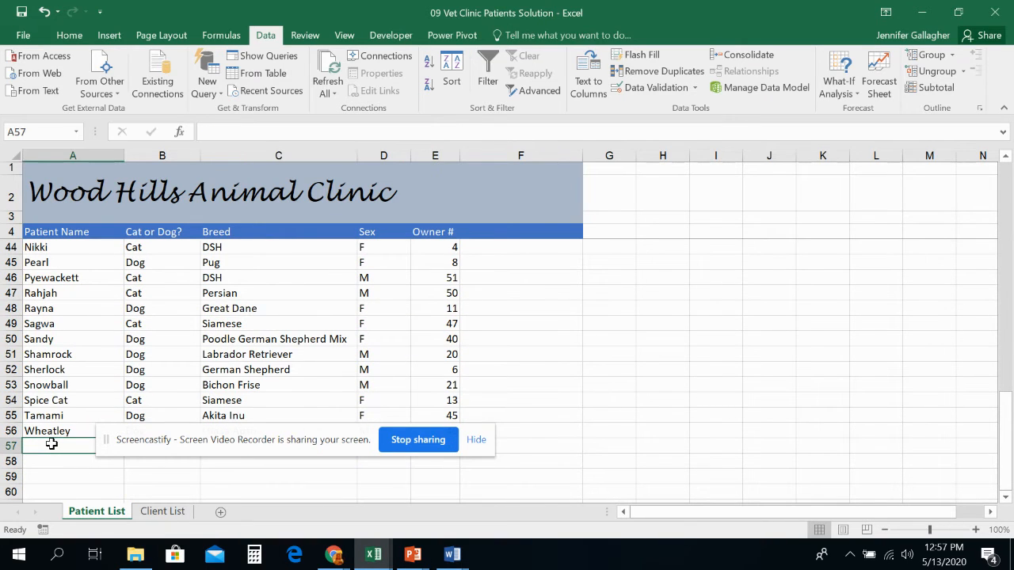
left_click_drag(248, 450, 716, 246)
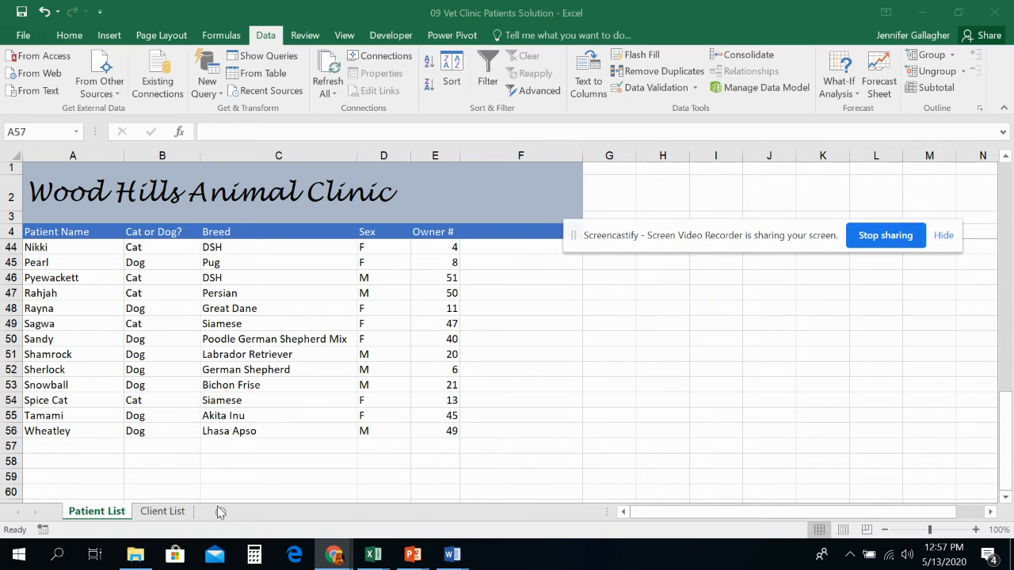
left_click(79, 445)
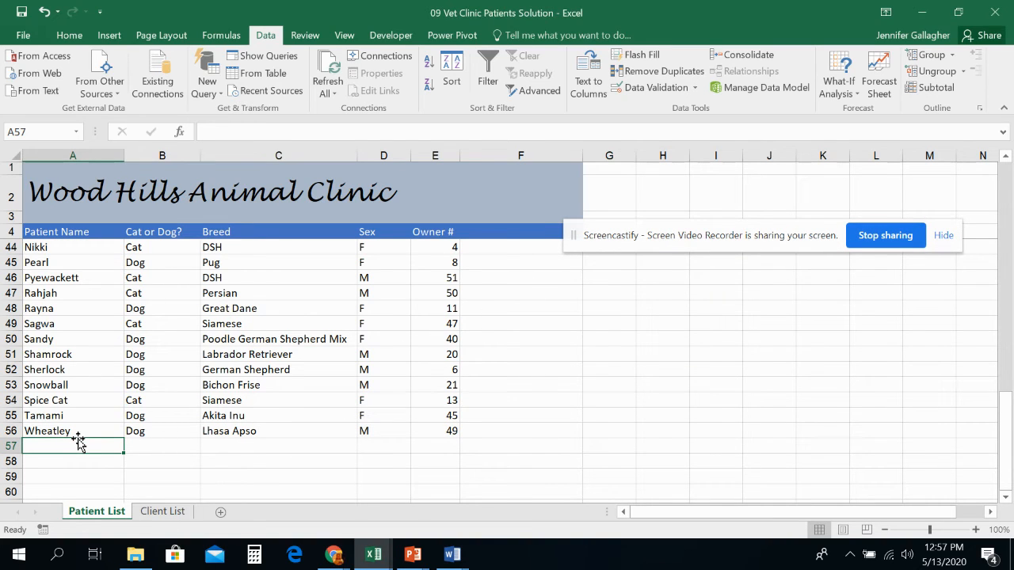
type("Murdock")
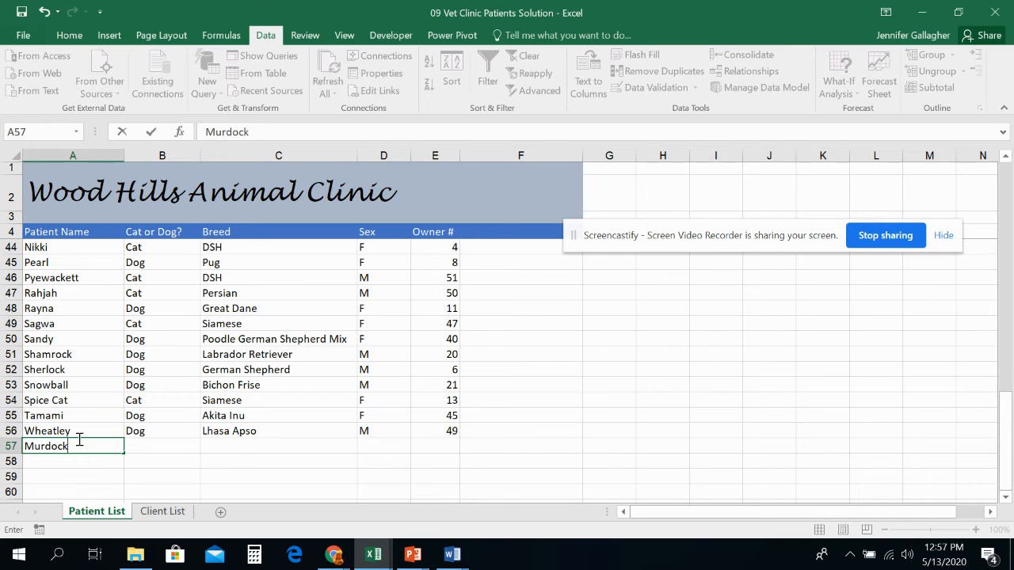
key("Tab")
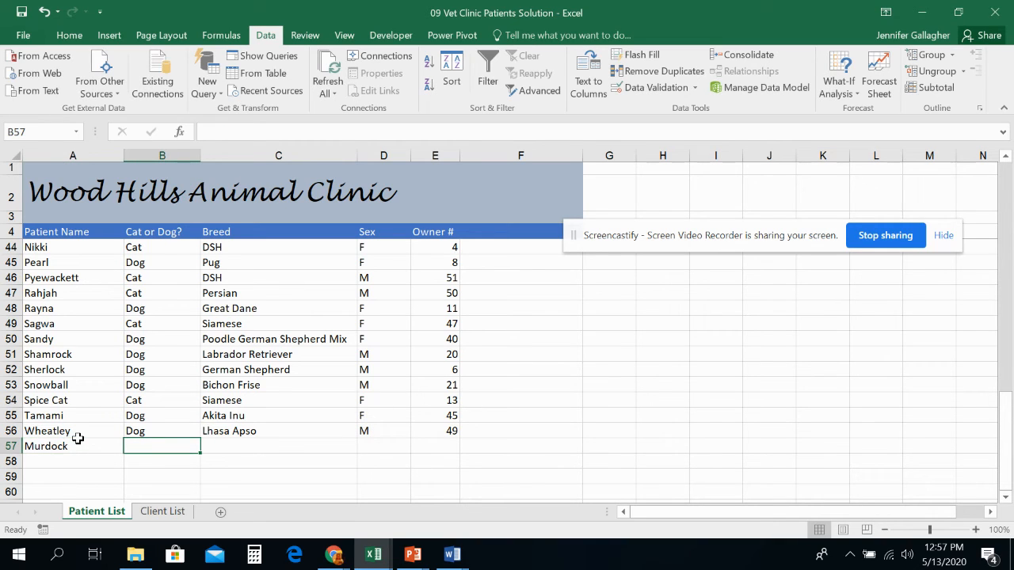
- Enter Dog as the patient's type and Tottweiler as the breed in the Murdock row
type("Dog")
key("Tab")
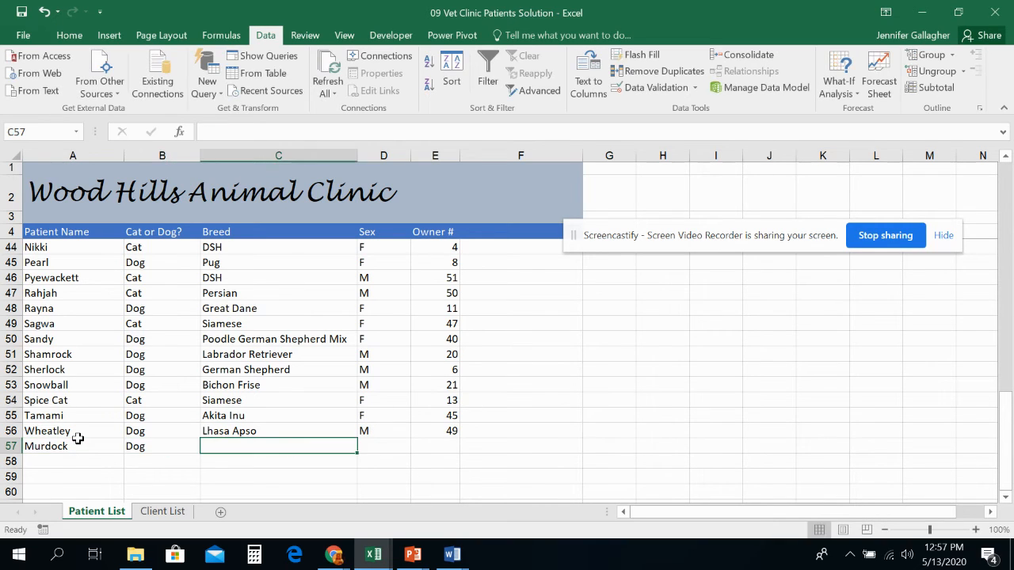
type("To")
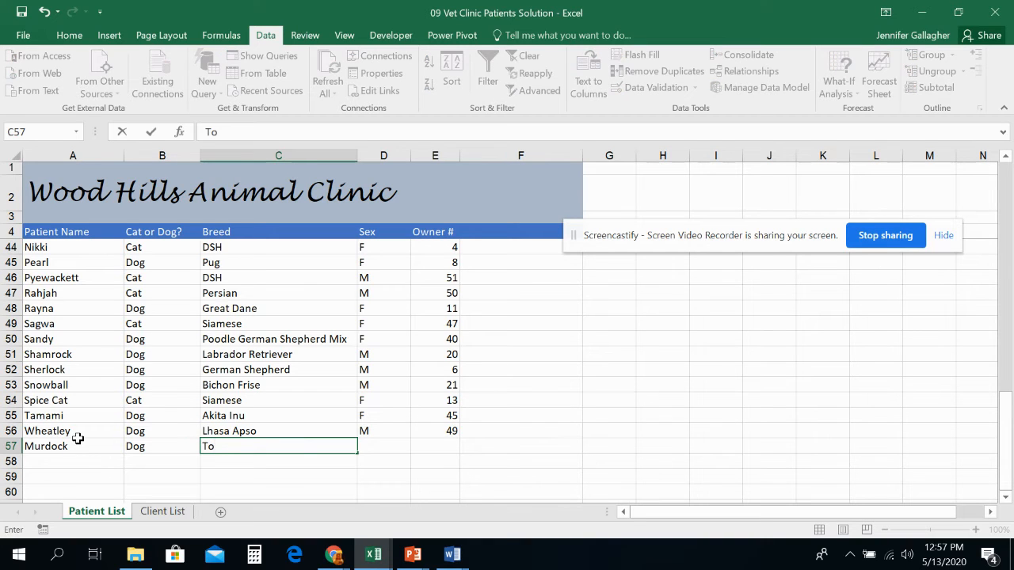
type("ttweiler")
key("Tab")
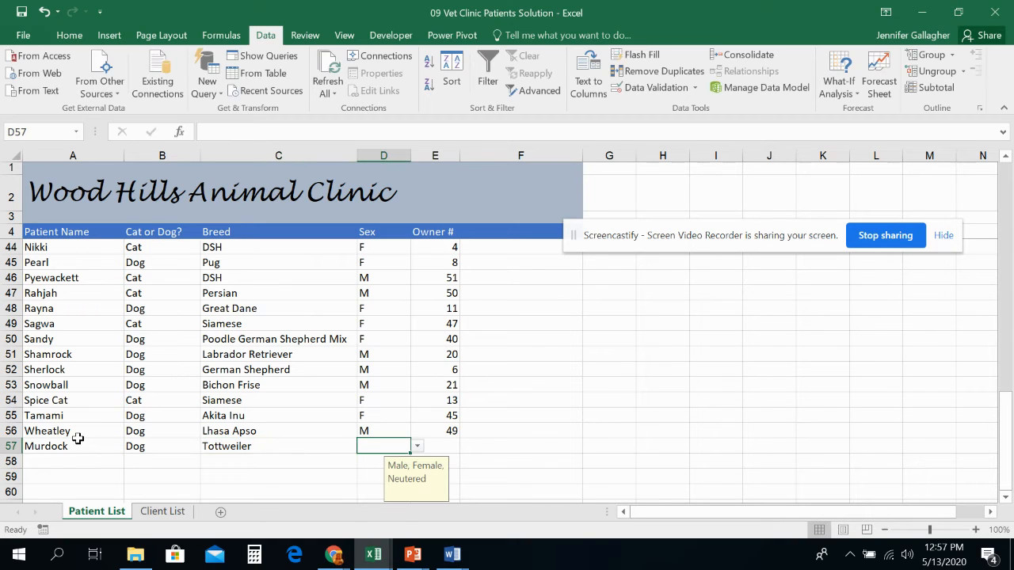
- Try to enter B as the patient's Sex, retrying after each validation error
type("B")
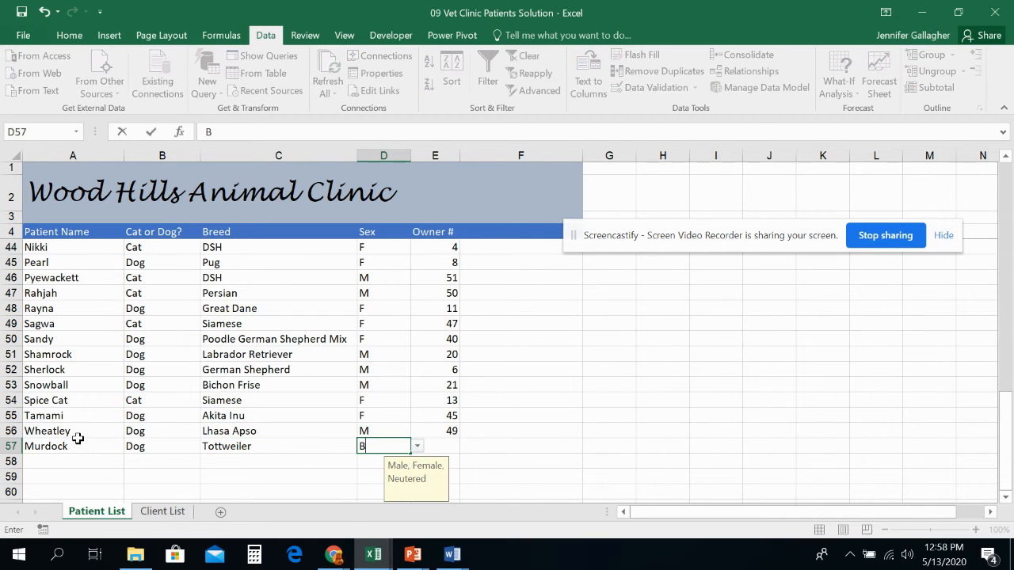
key("Tab")
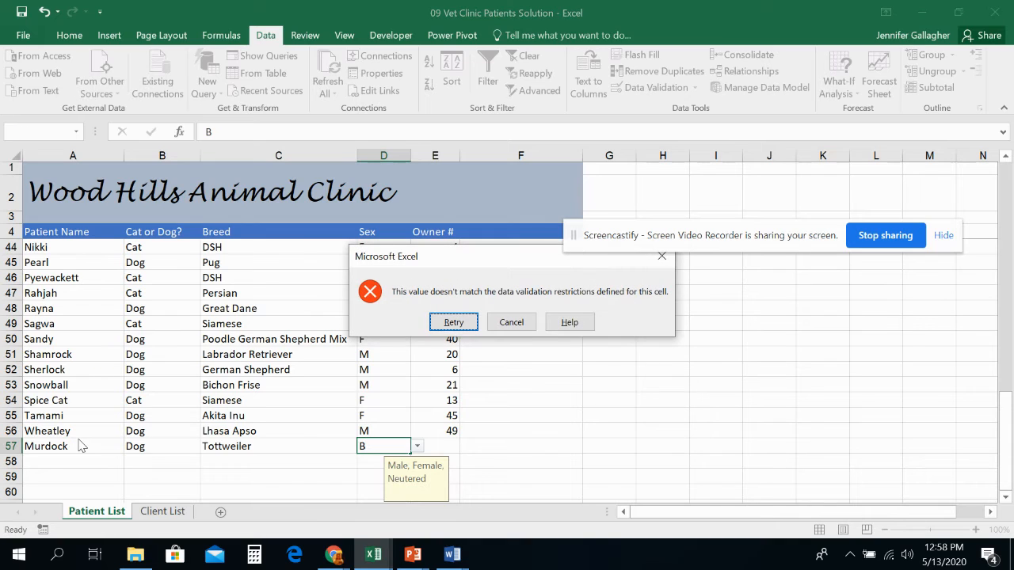
left_click(448, 324)
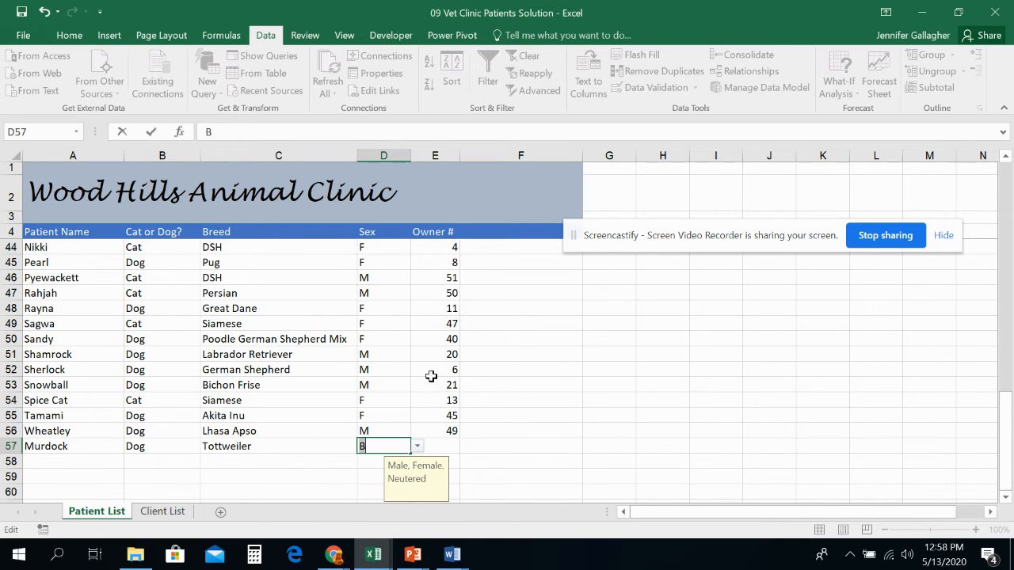
key("Tab")
left_click(442, 322)
key("BackSpace")
left_click(420, 446)
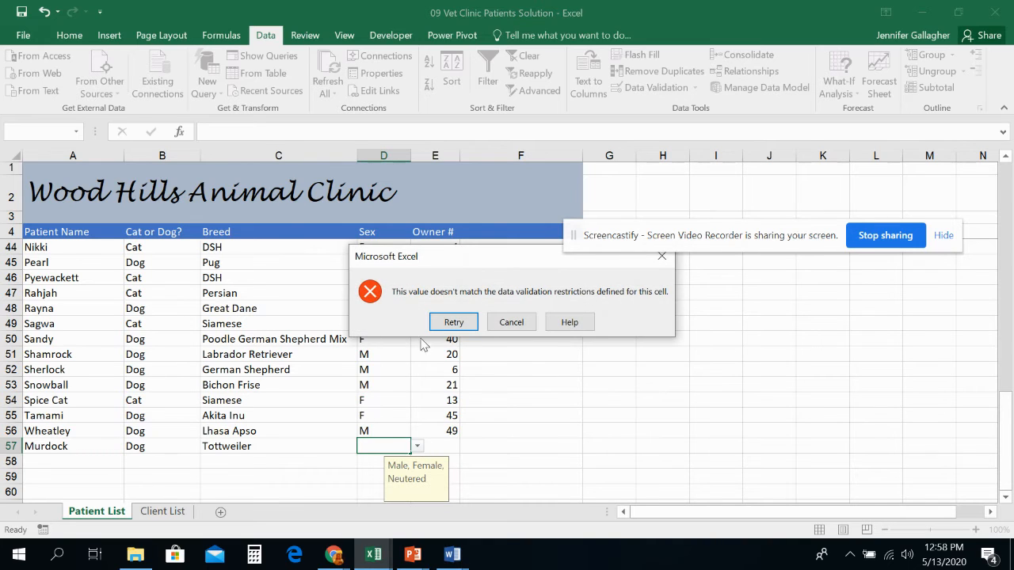
left_click(449, 323)
- Pick M from the Sex cell's dropdown list for the new patient
left_click(420, 449)
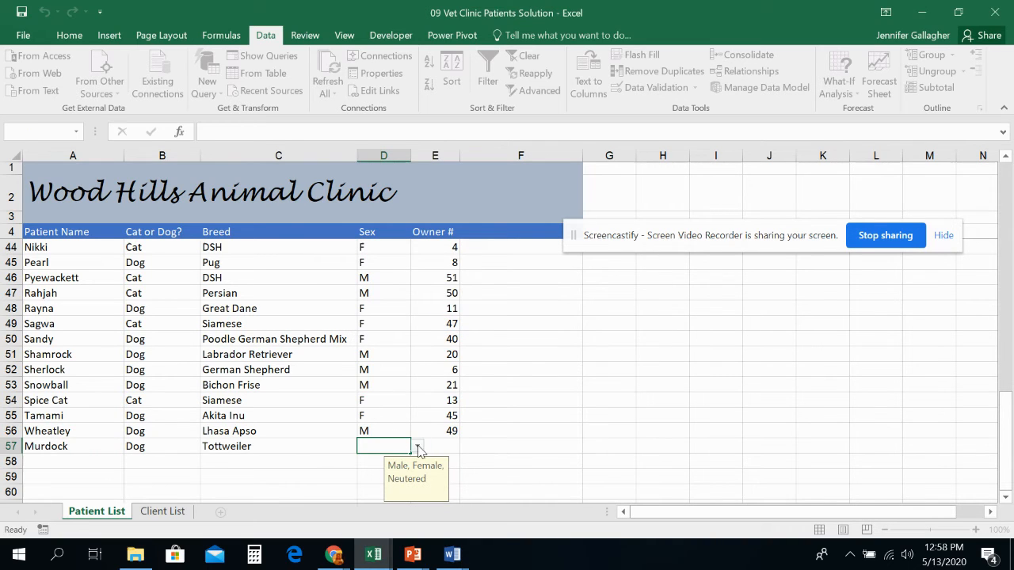
left_click(515, 321)
left_click(417, 448)
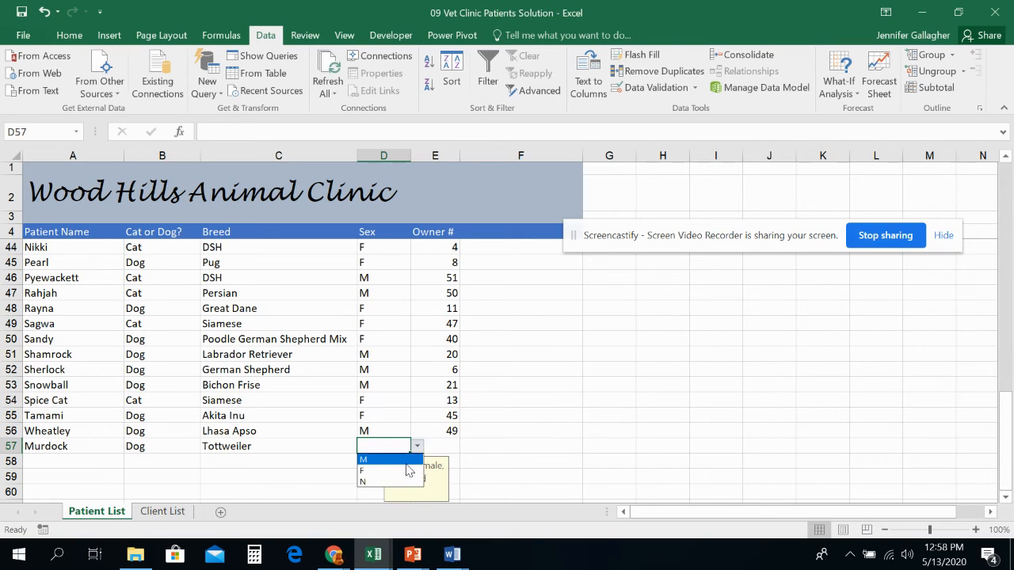
left_click(404, 461)
key("Tab")
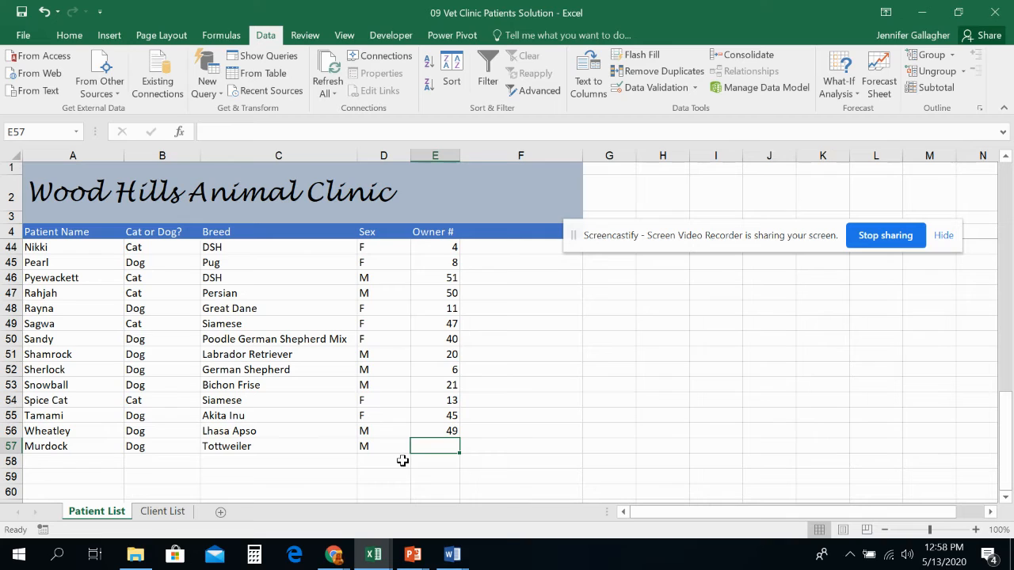
- Try 61 as the Owner #, decline the warning, and enter 31 instead
type("61")
key("Return")
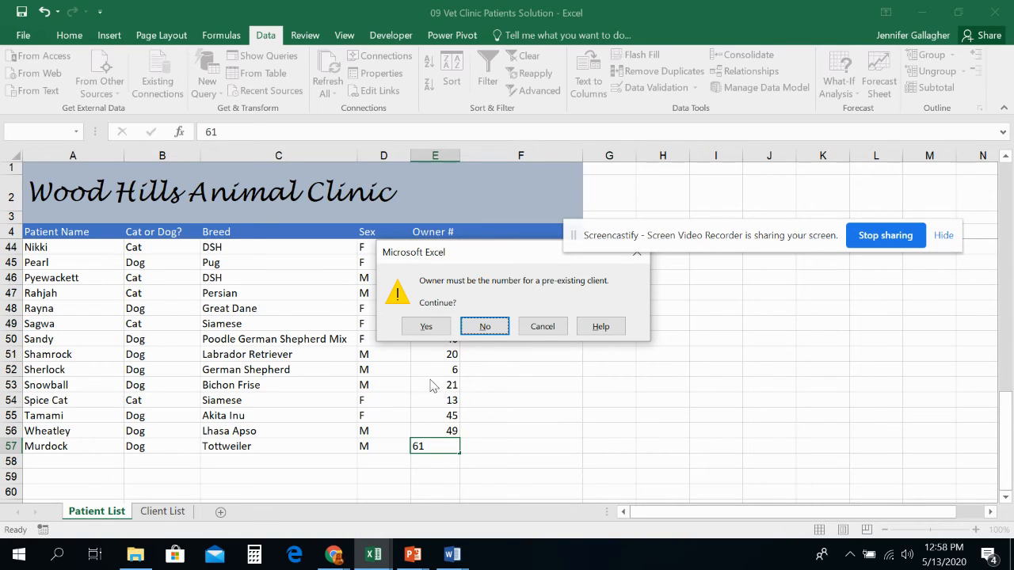
left_click(484, 326)
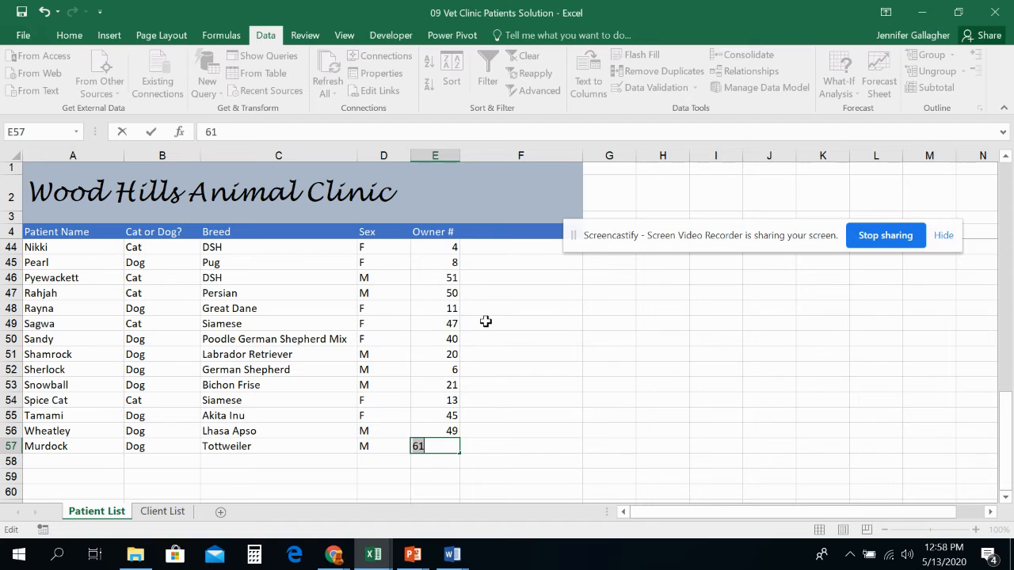
type("31")
key("Tab")
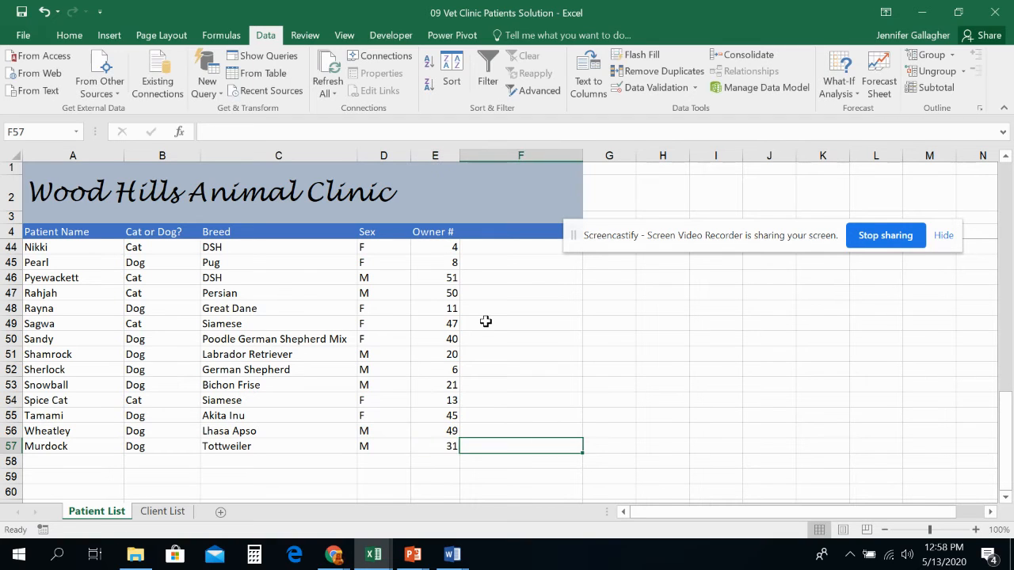
- Look up client 31 on the Client List sheet and return to the Patient List sheet
left_click(162, 511)
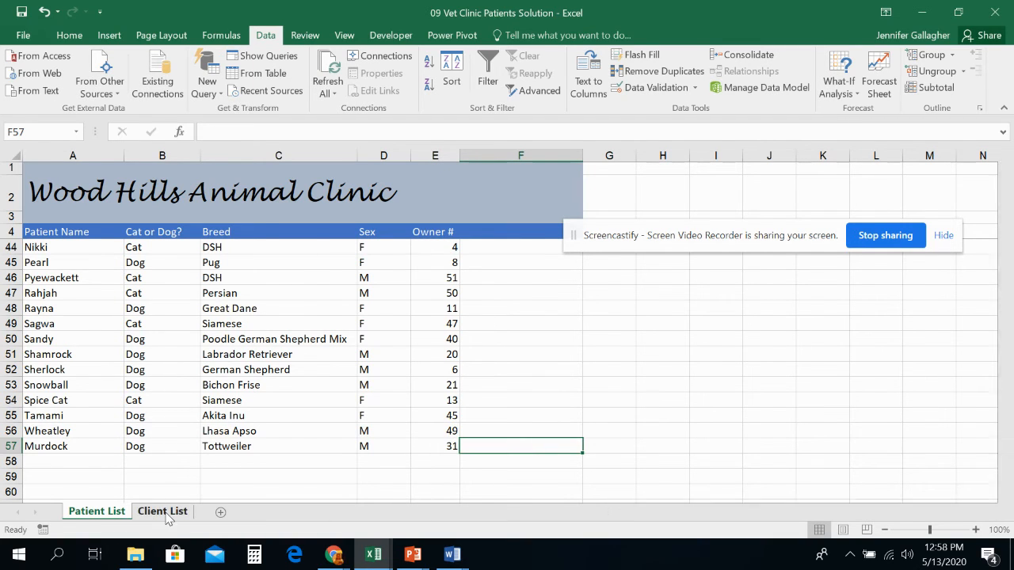
left_click(51, 293)
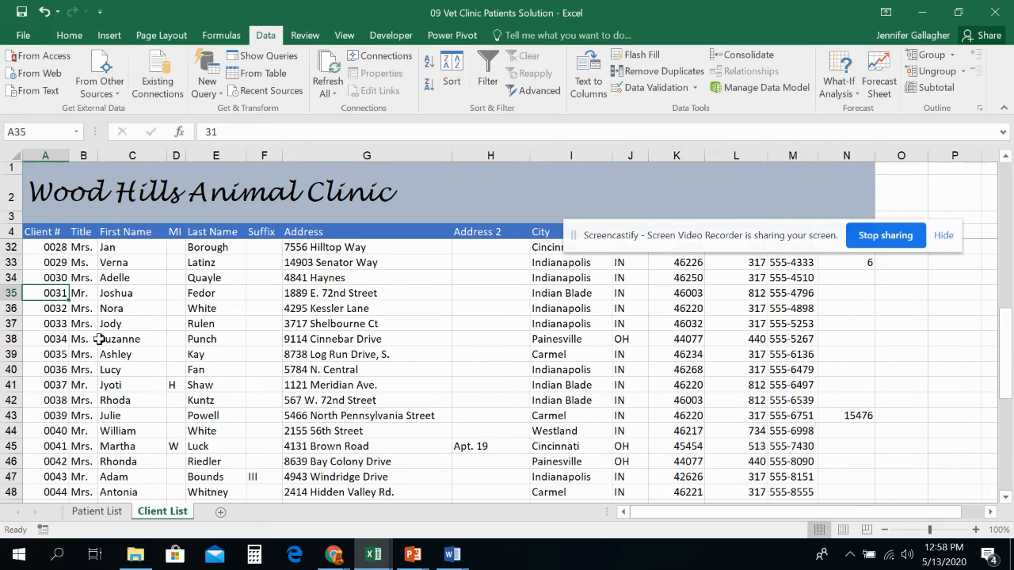
left_click(116, 513)
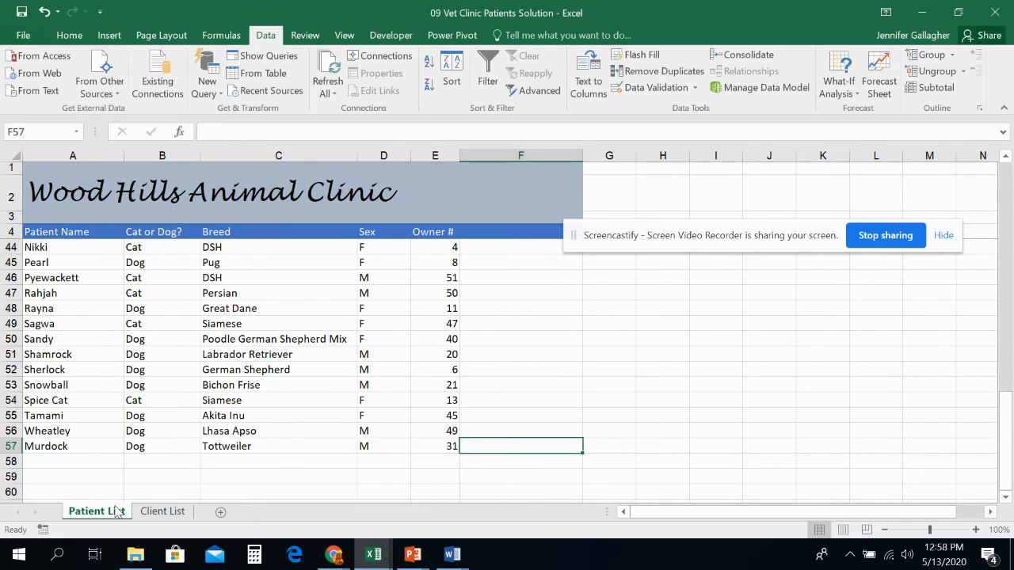
left_click(179, 514)
left_click(105, 513)
- Save the workbook and review the data validation settings of the whole Owner # column without changes
left_click(23, 12)
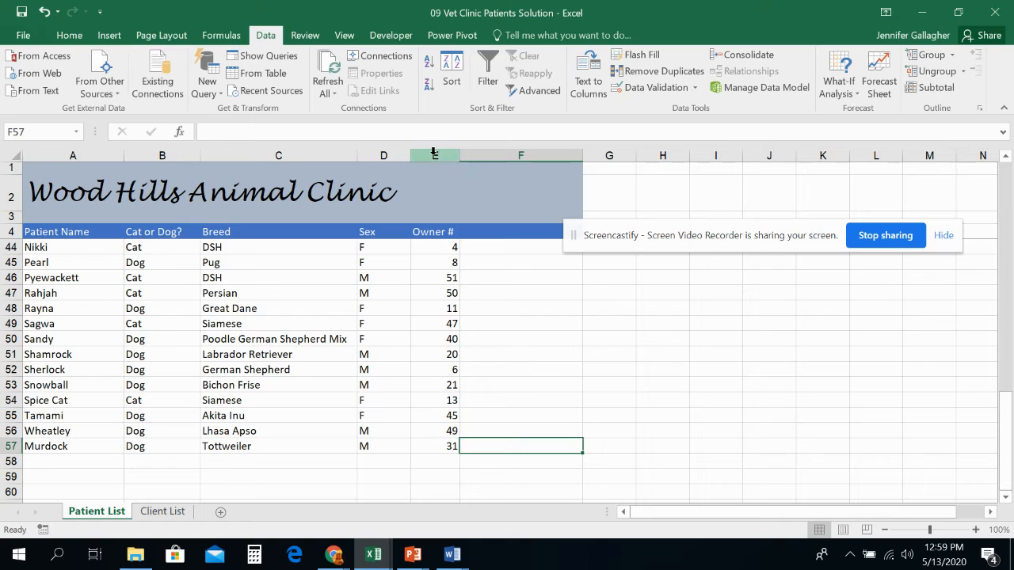
left_click(453, 276)
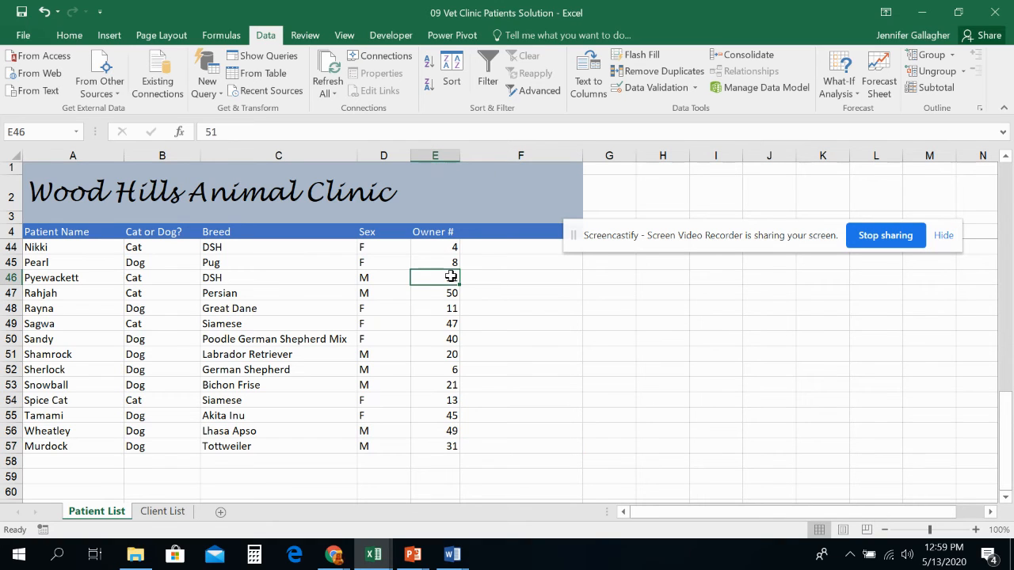
left_click(434, 155)
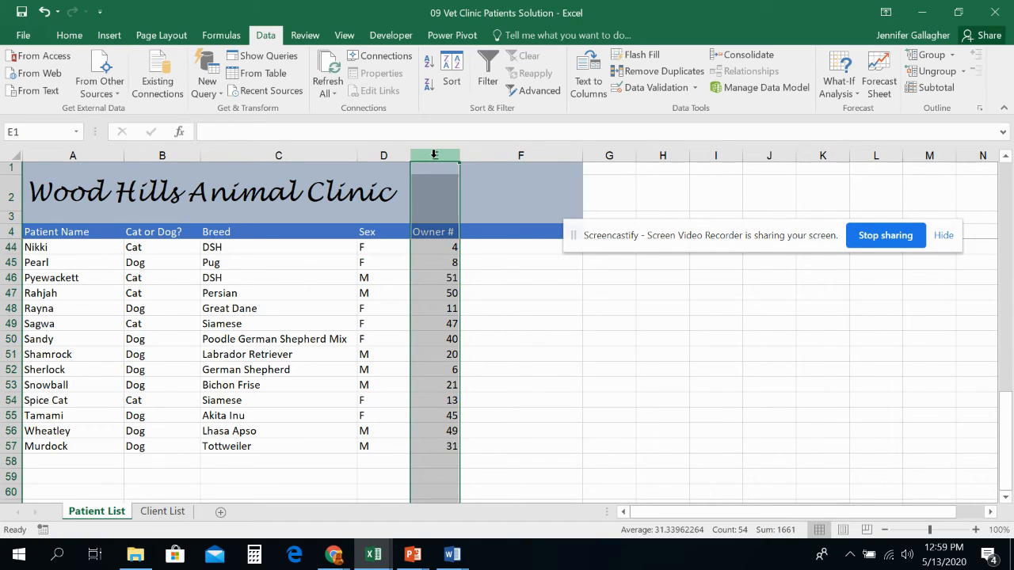
left_click(694, 87)
left_click(694, 105)
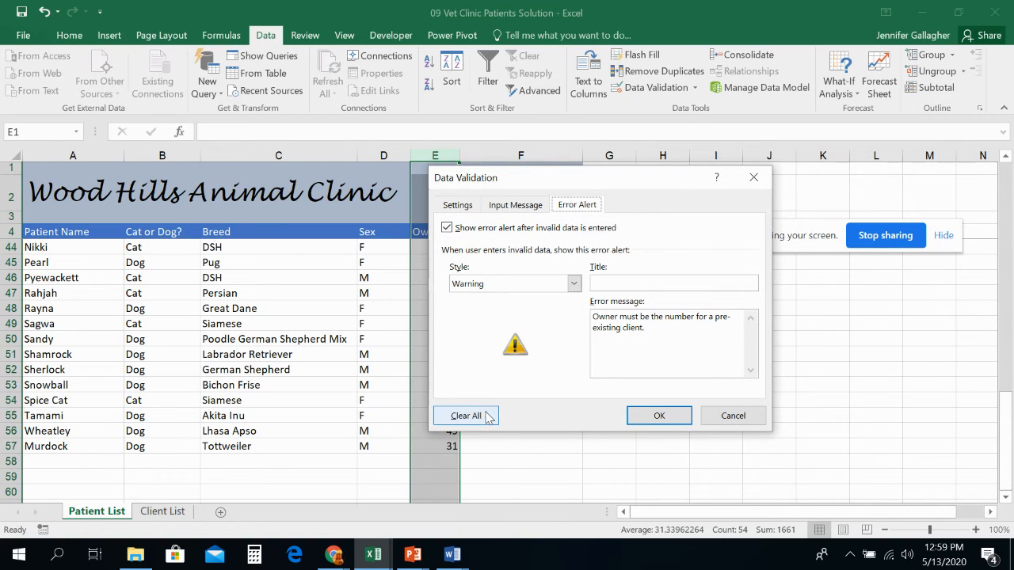
left_click(741, 416)
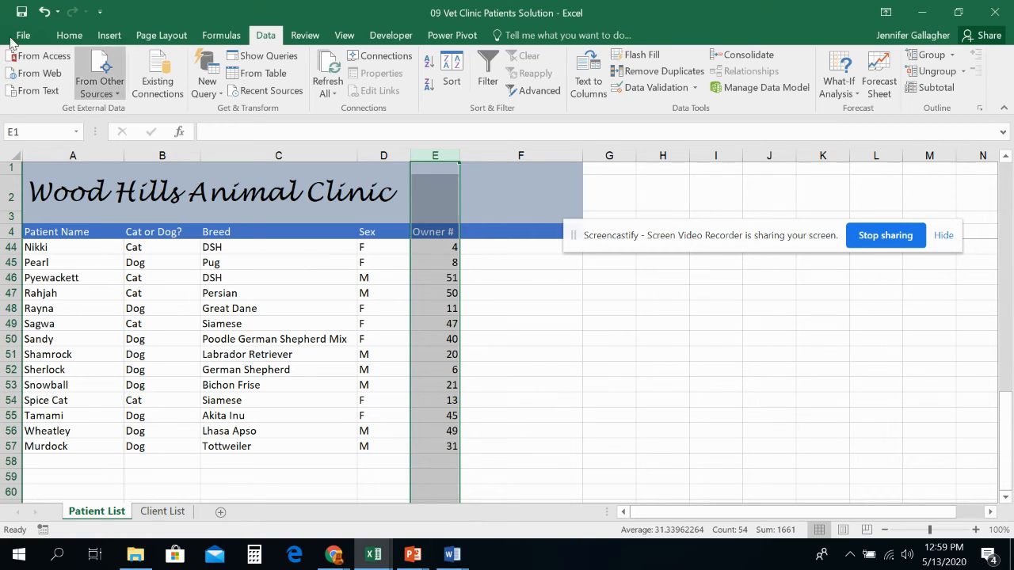
- Switch to the PowerPoint lecture slides and read the steps for removing duplicate rows
left_click(412, 554)
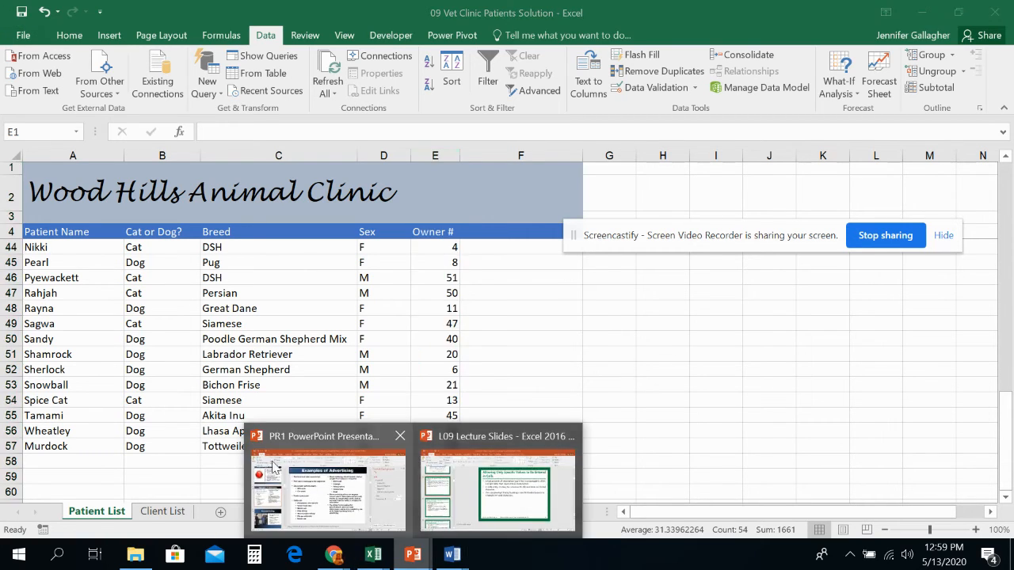
left_click(492, 484)
scroll(125, 372, "down", 8)
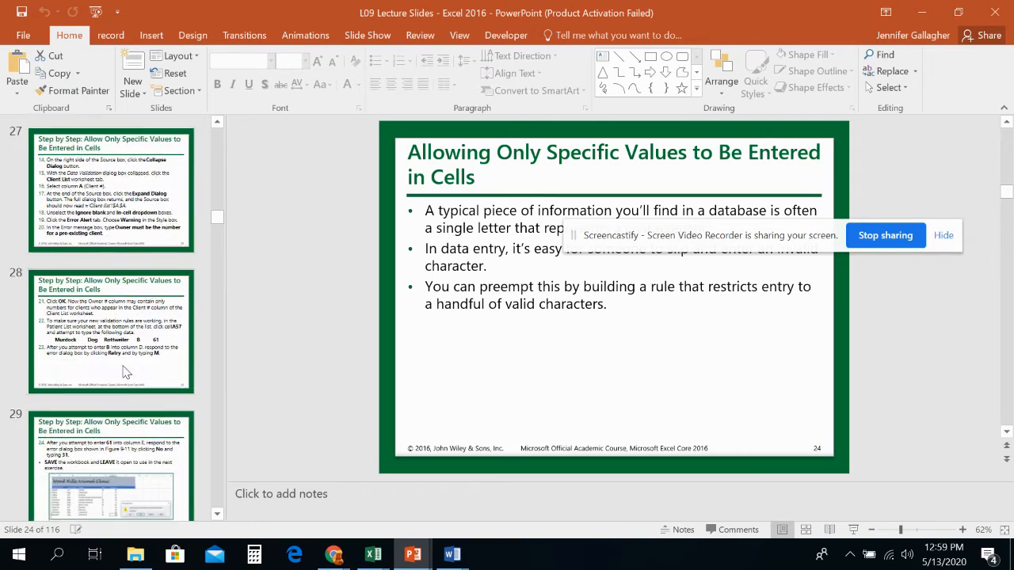
scroll(124, 372, "down", 3)
left_click(103, 261)
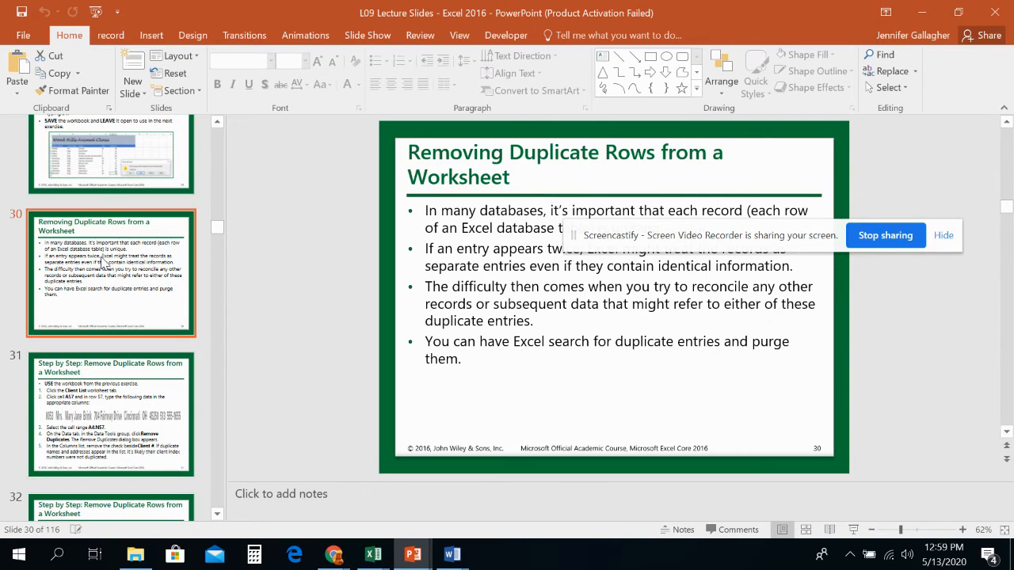
left_click_drag(666, 238, 432, 495)
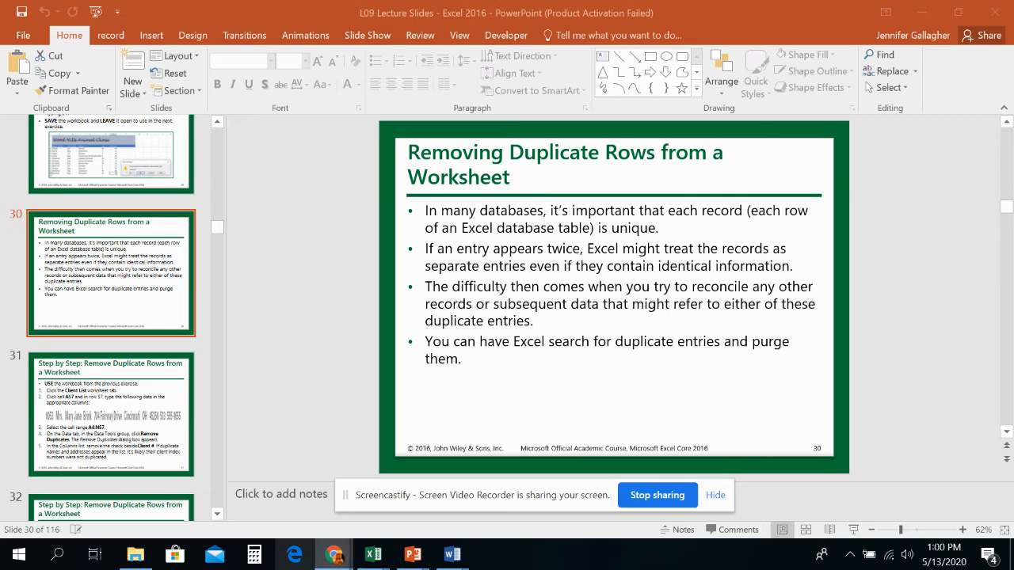
- Switch to the workbook's Client List sheet and start row 57 with Client # 0053, title Mrs., and the client's first name
mouse_move(451, 559)
mouse_move(394, 557)
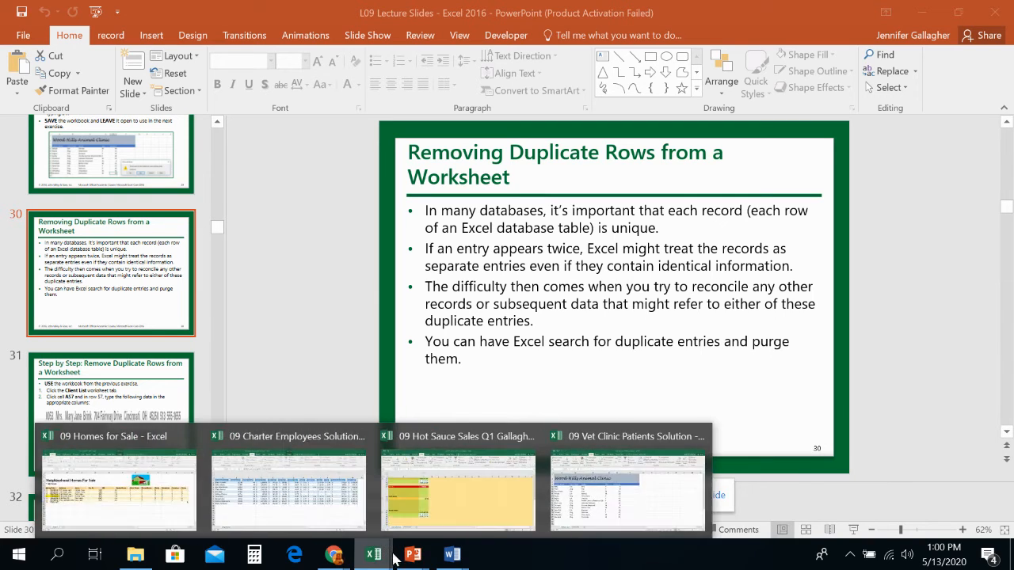
left_click(580, 517)
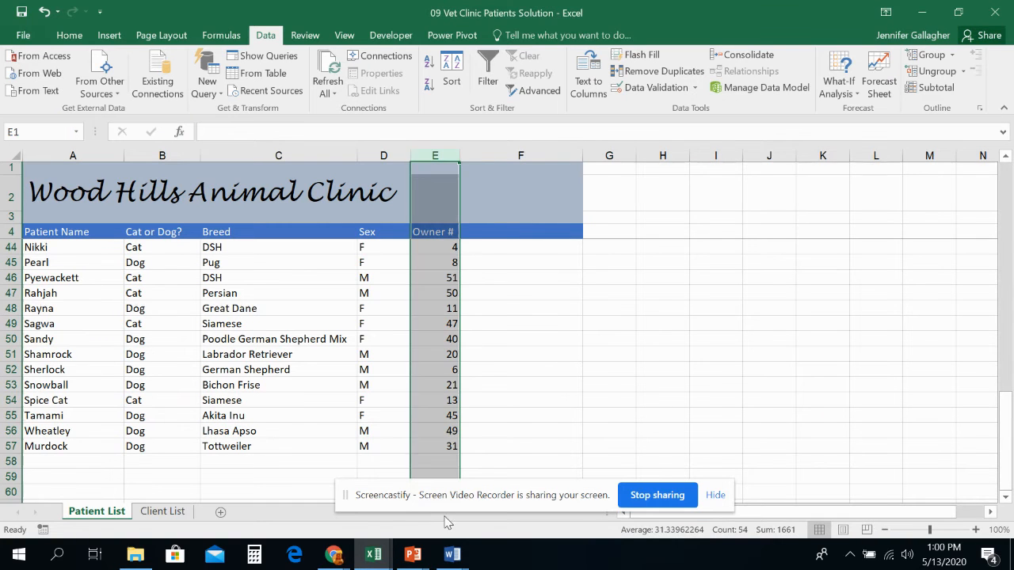
left_click(173, 512)
scroll(79, 414, "down", 7)
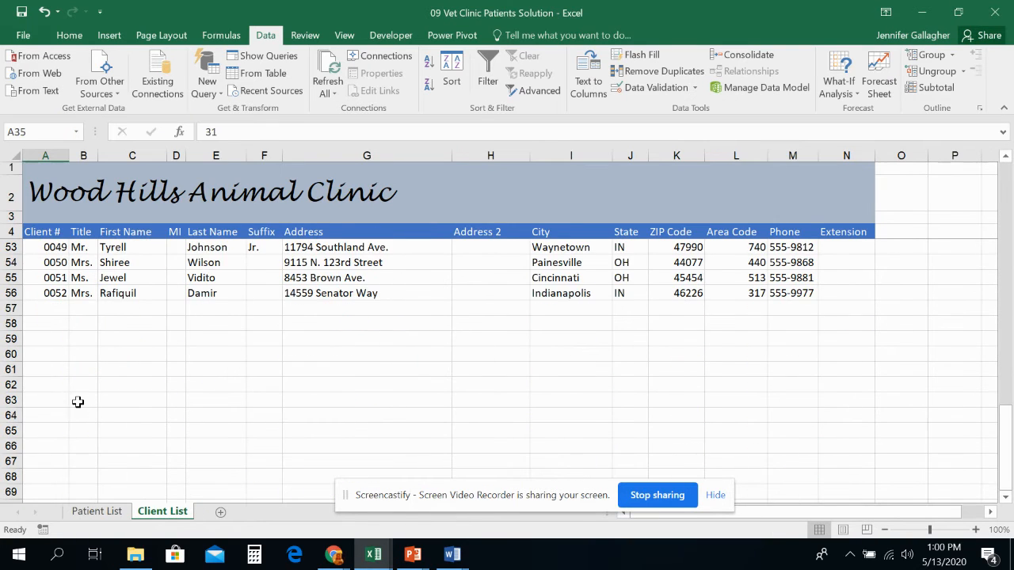
scroll(68, 391, "up", 2)
left_click(61, 398)
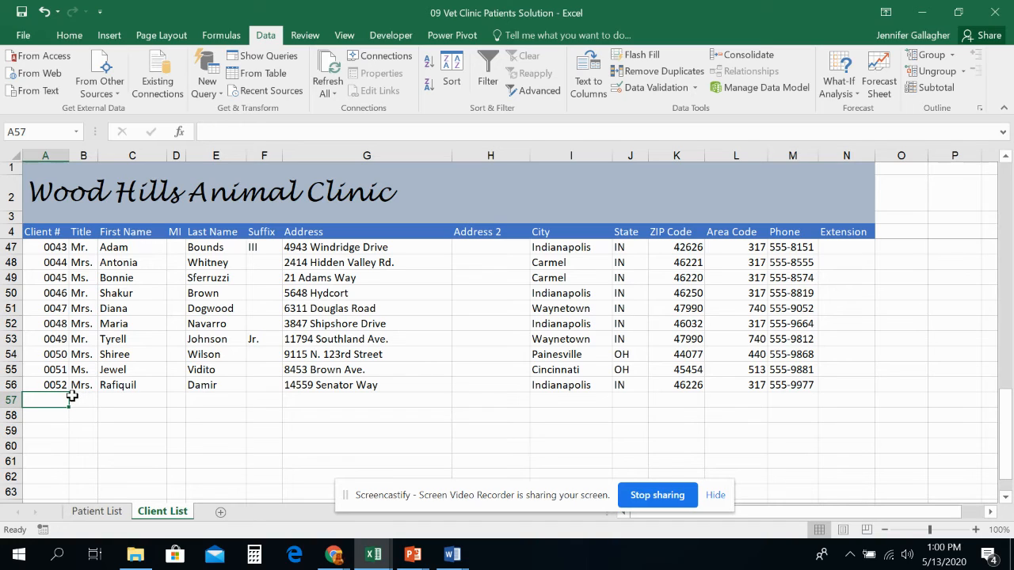
type("0053")
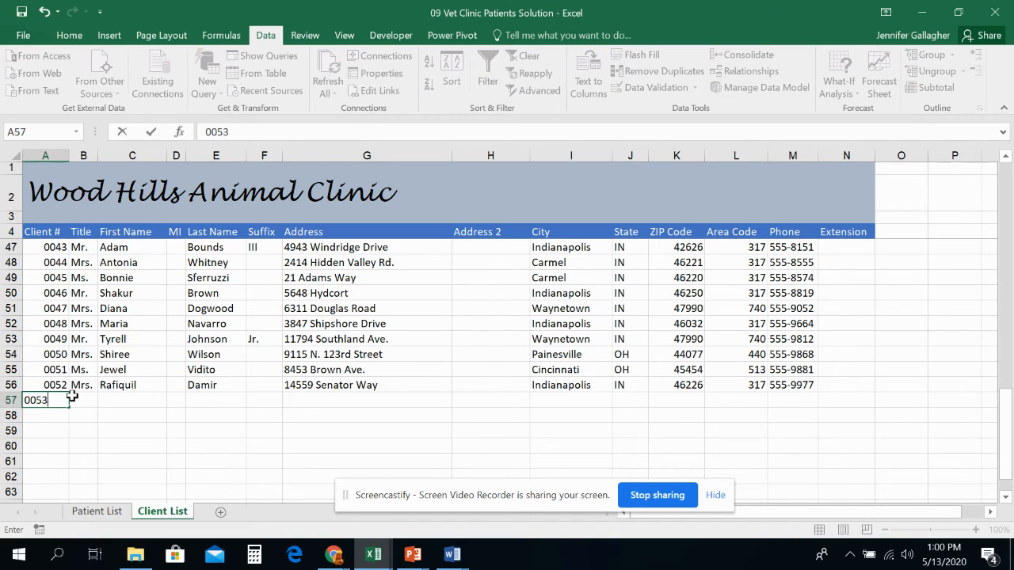
key("Tab")
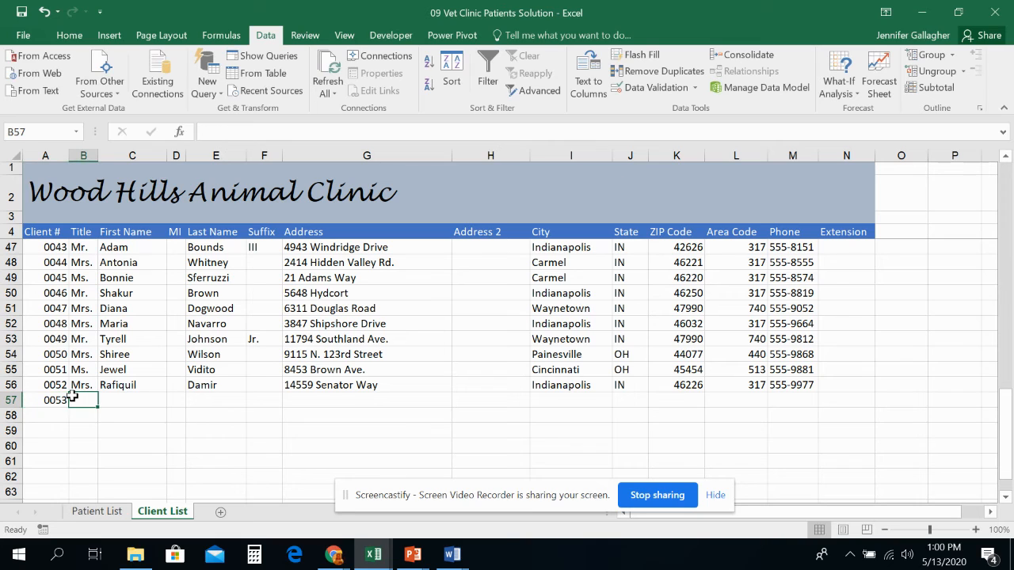
type("Mrs.")
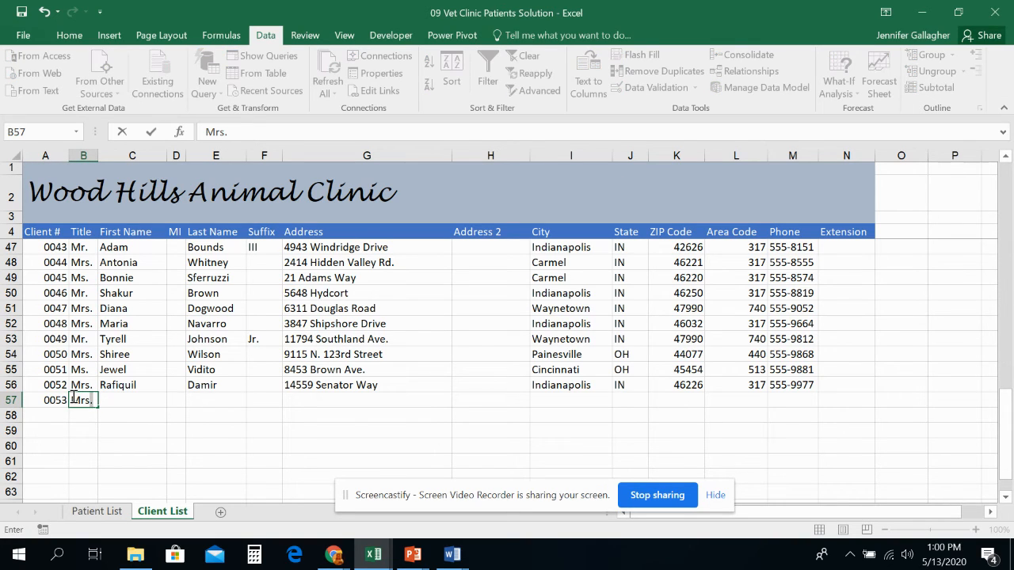
key("Tab")
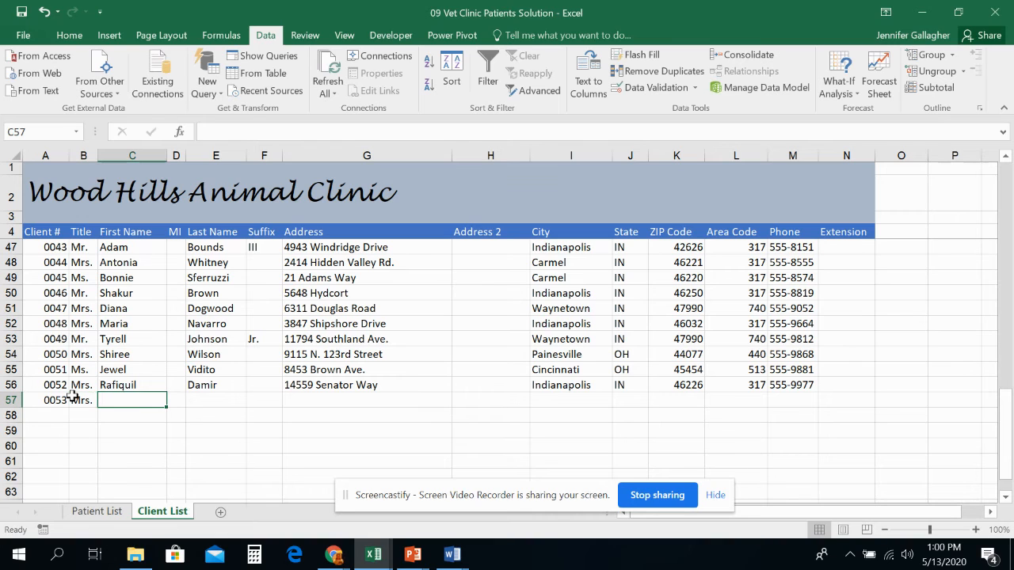
type("Mary")
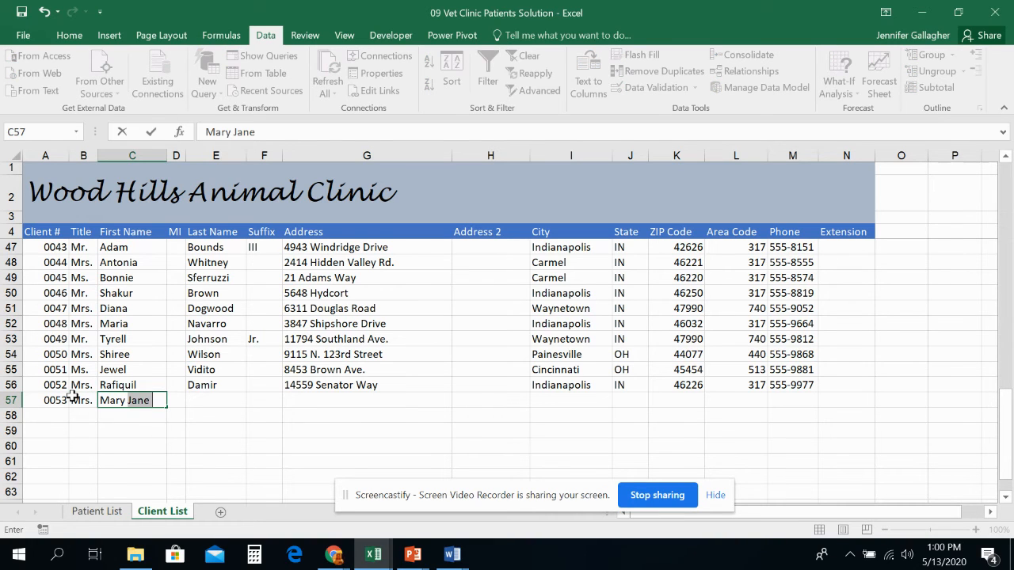
key("Tab")
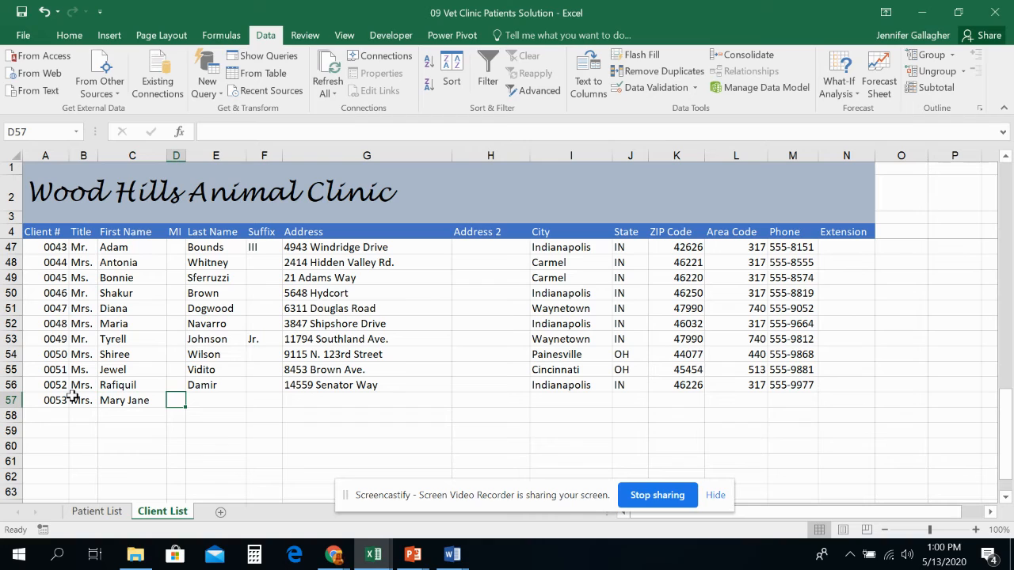
- Enter the new client's last name and street address in row 57
key("Tab")
type("Brink")
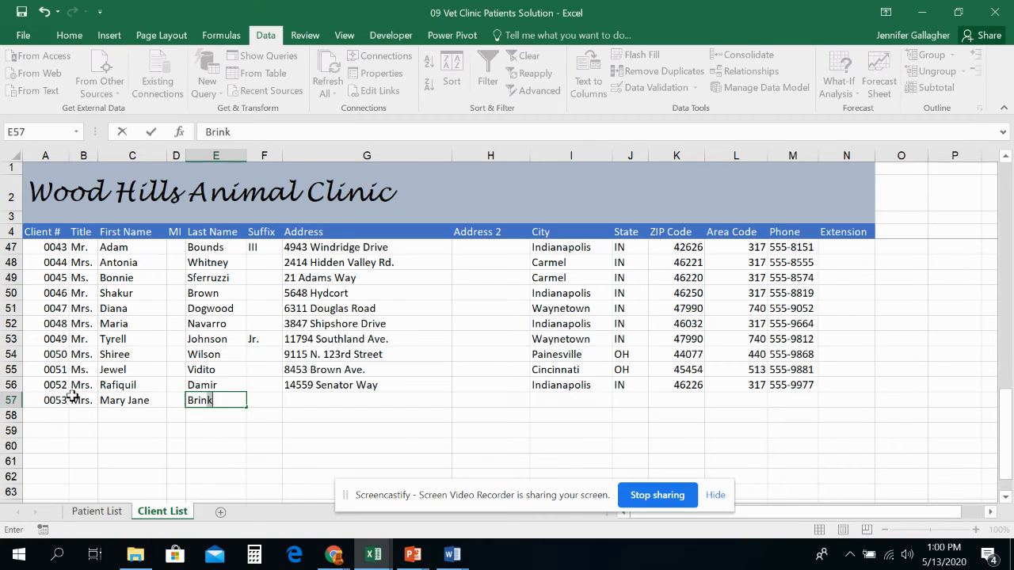
key("Tab")
key("Tab")
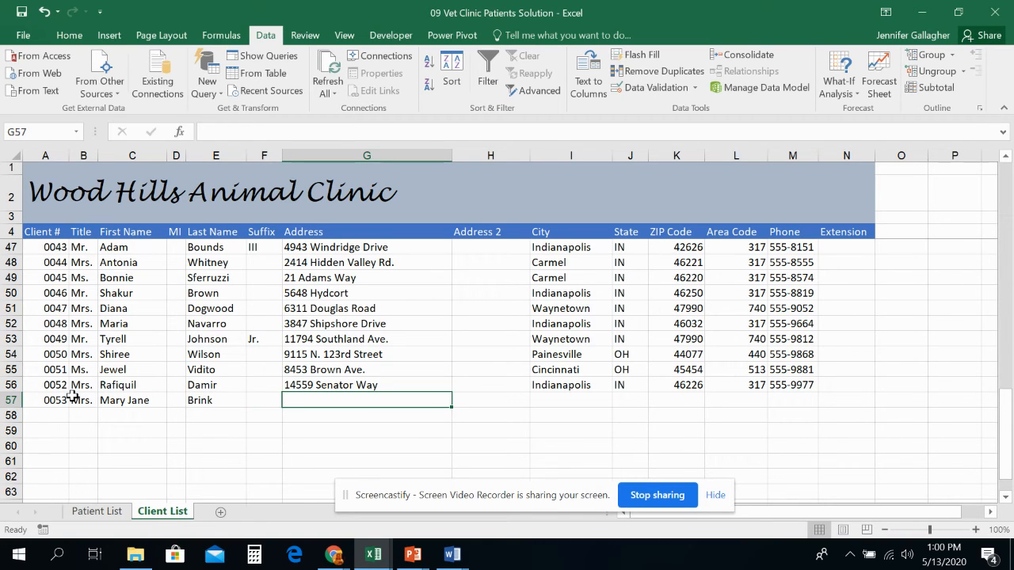
type("7")
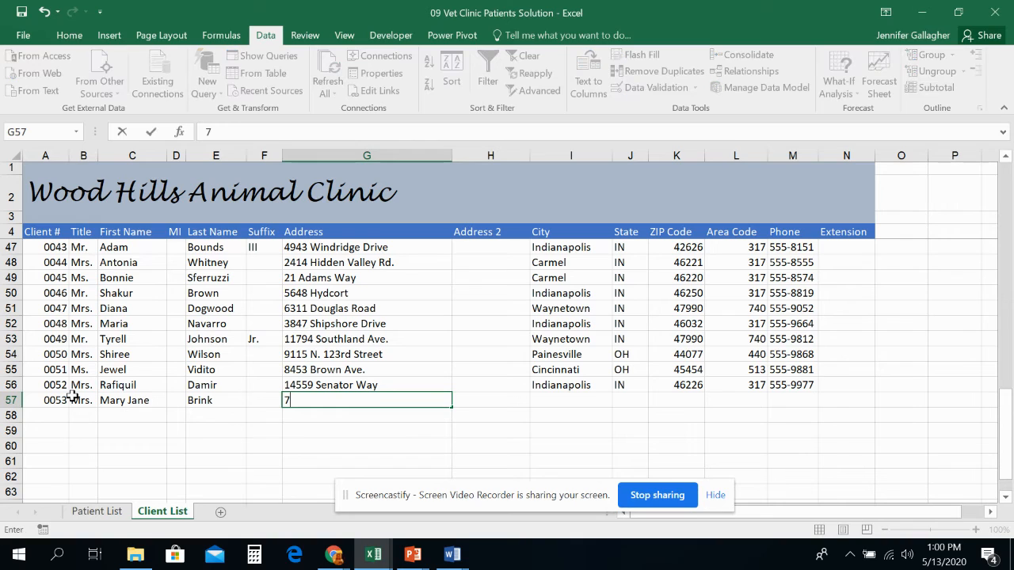
type("04 F")
key("Tab")
key("Tab")
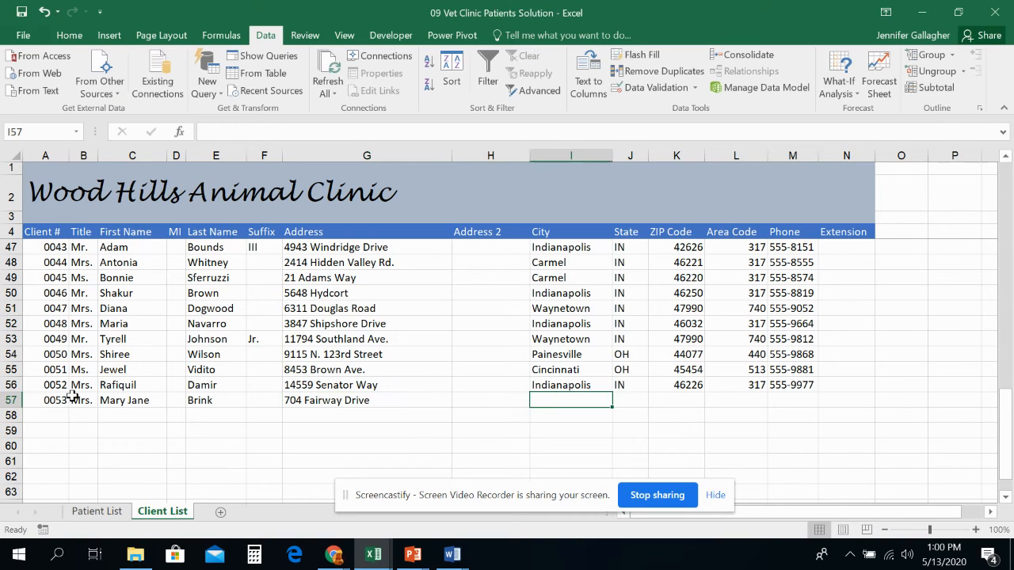
- Enter the new client's city, state and ZIP code in row 57
type("Cincinnati")
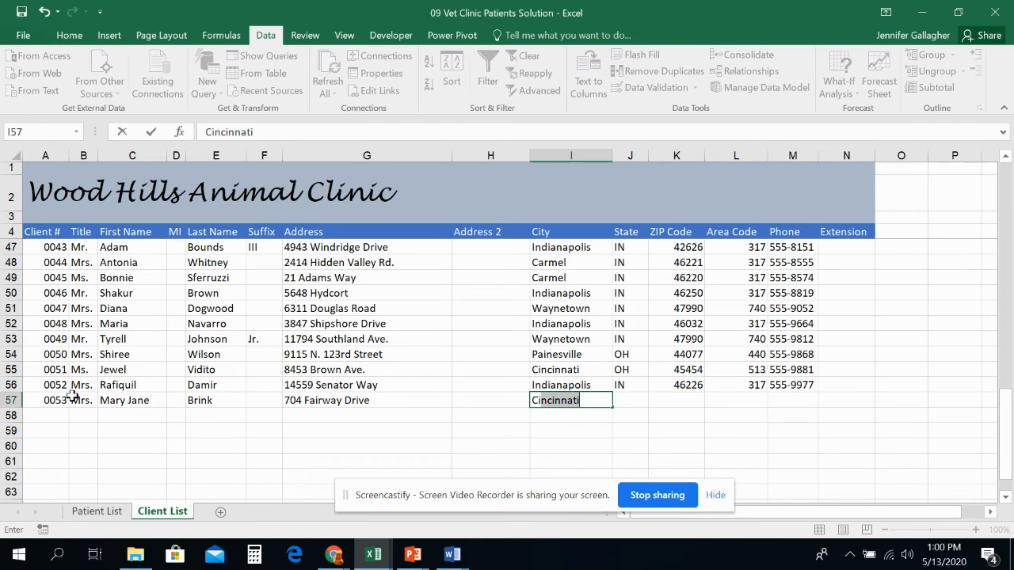
key("Tab")
type("OH")
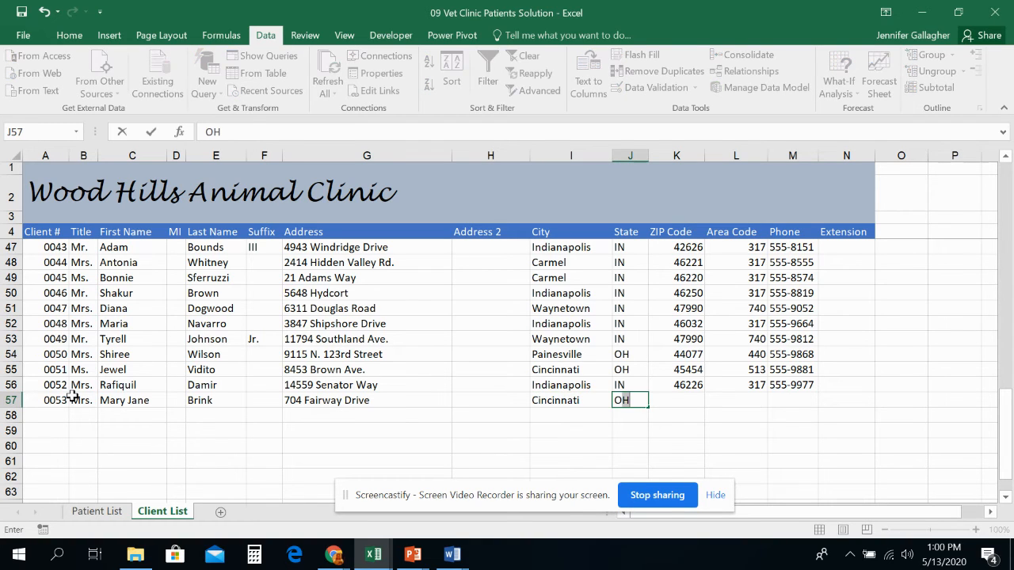
key("Tab")
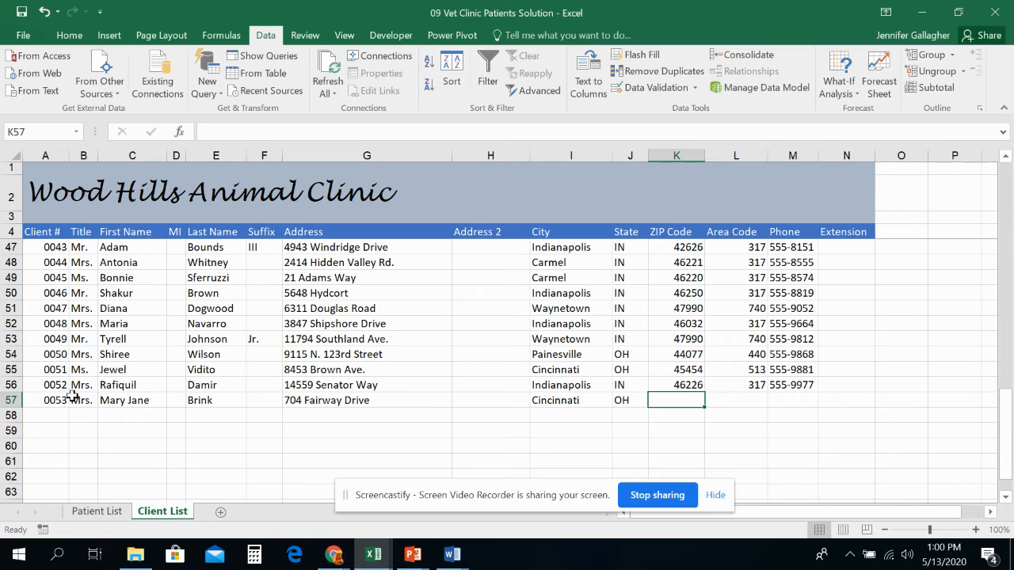
type("45")
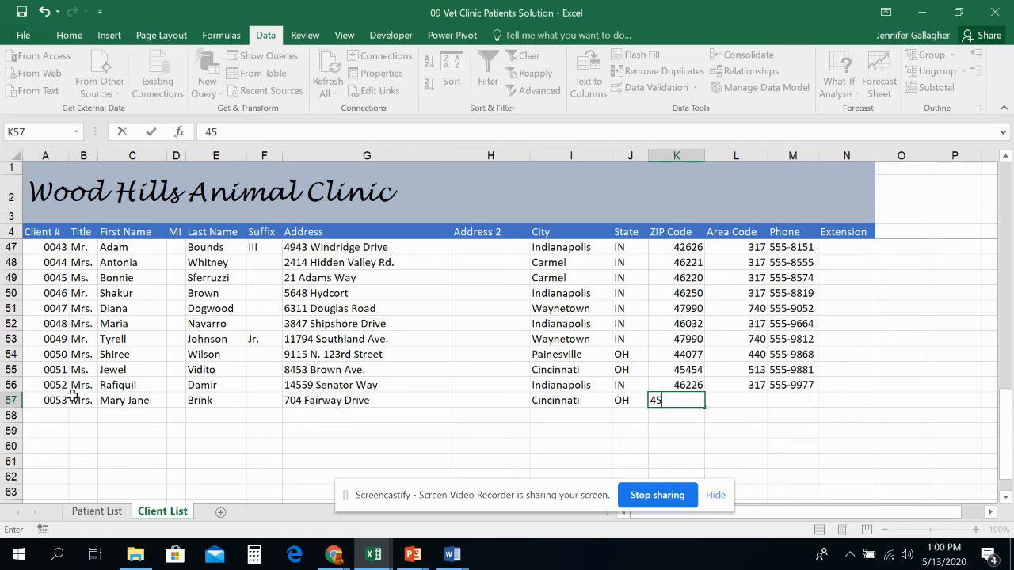
type("250")
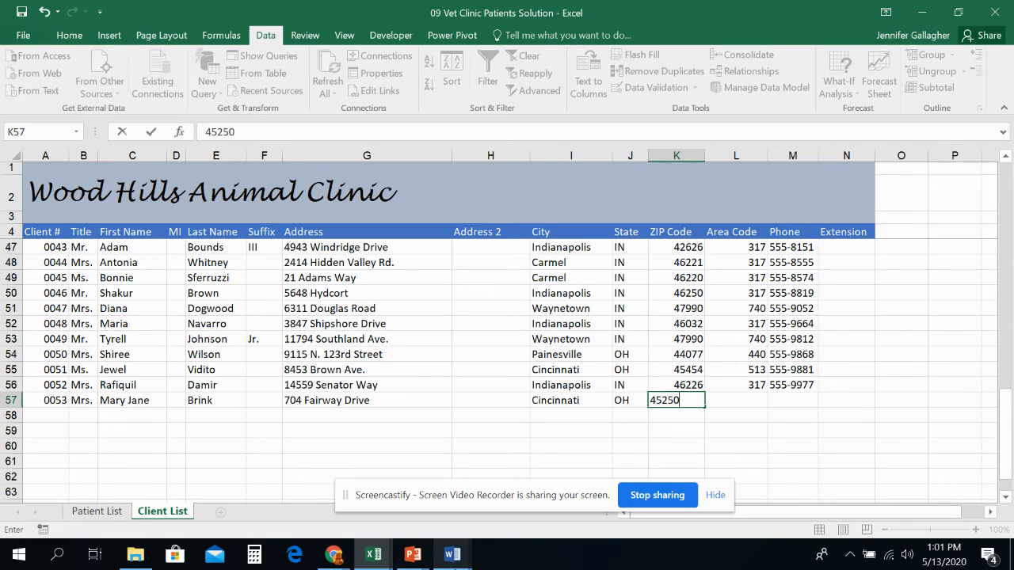
- Switch to the lecture slides to read the step-by-step slide for removing duplicates, then return to the workbook
left_click(413, 555)
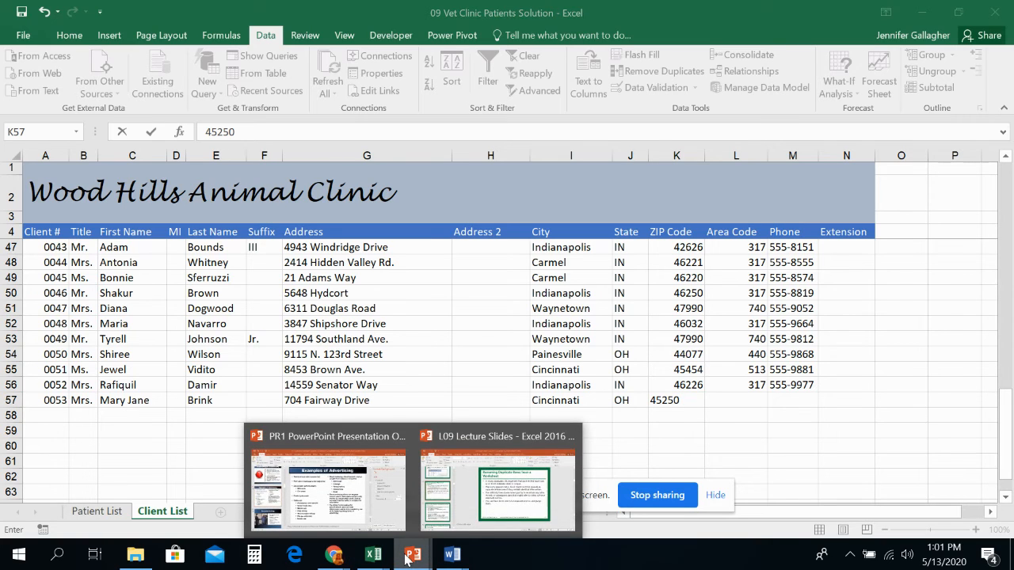
left_click(487, 516)
left_click(141, 396)
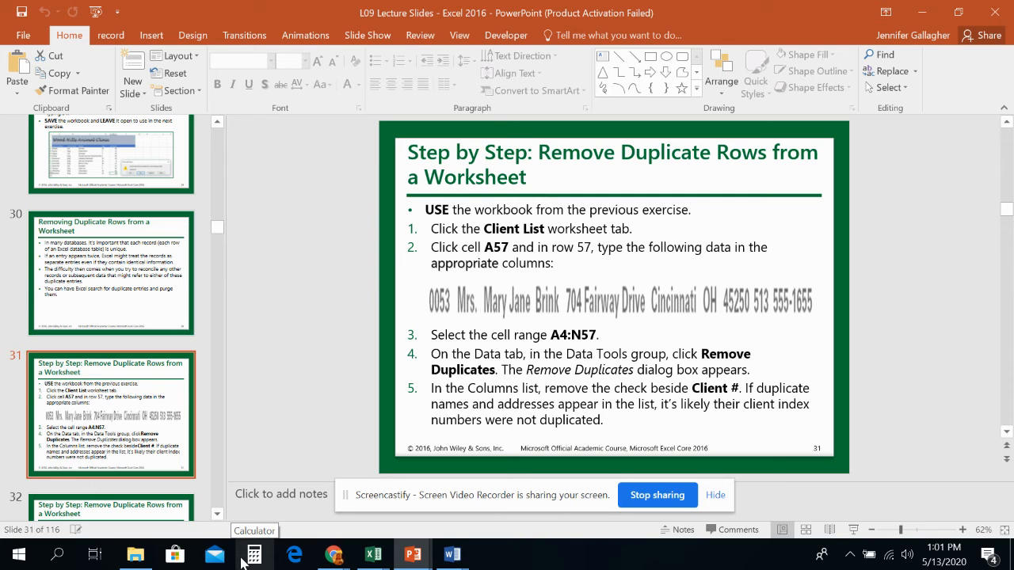
mouse_move(379, 553)
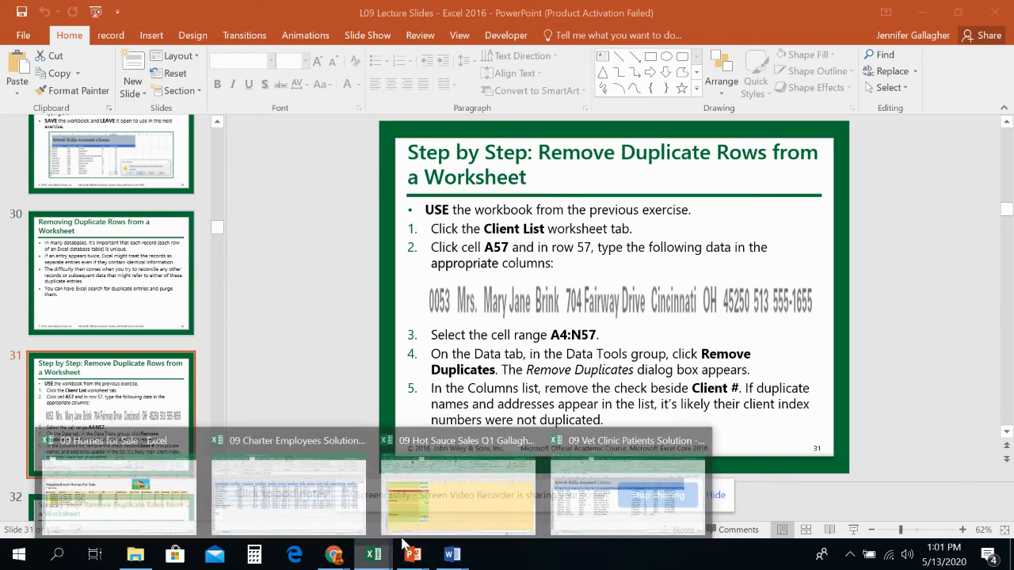
left_click(616, 497)
- Enter the new client's area code and phone number to complete row 57
key("Tab")
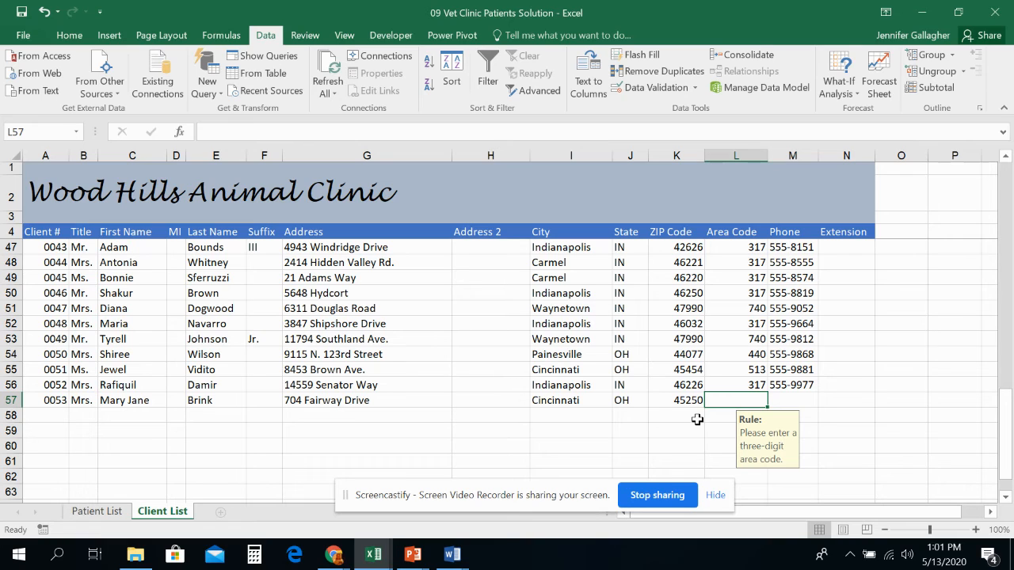
type("513")
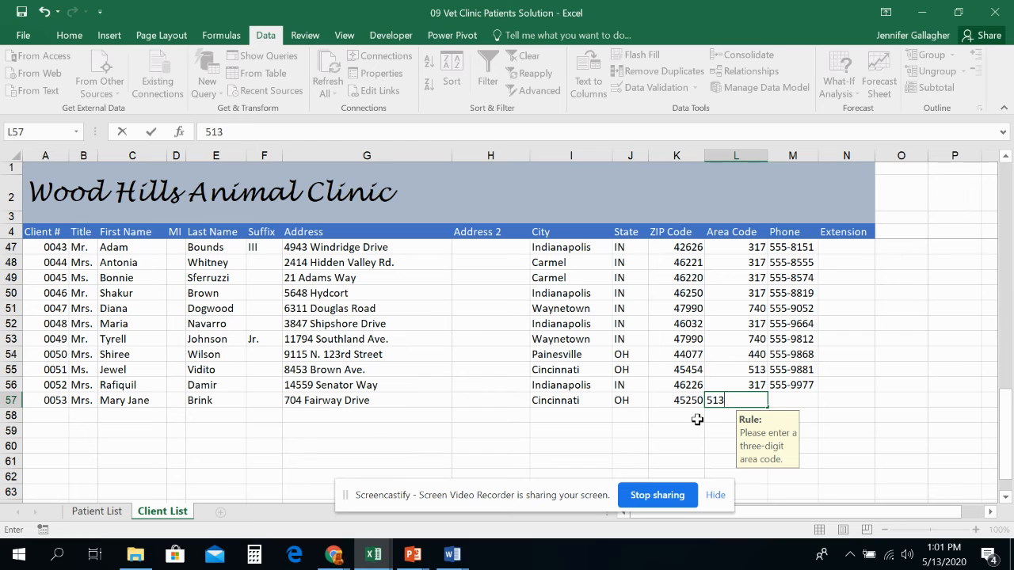
key("Tab")
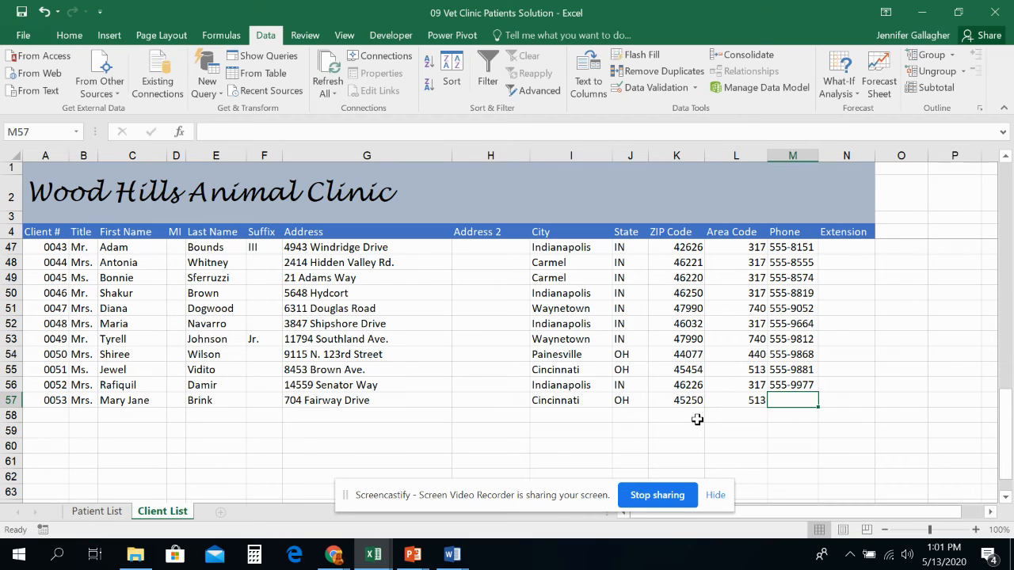
type("555-")
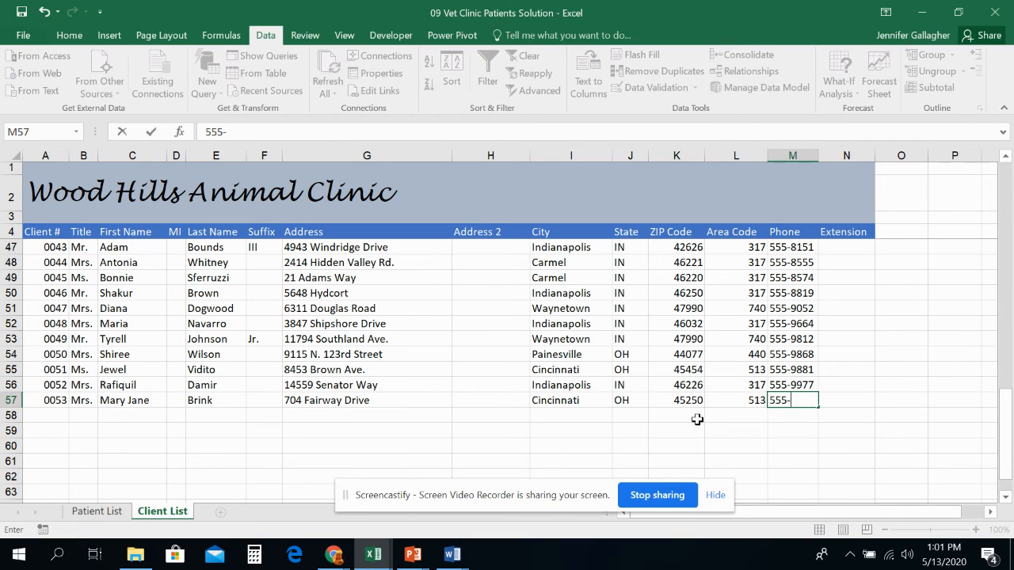
type("1655")
key("Tab")
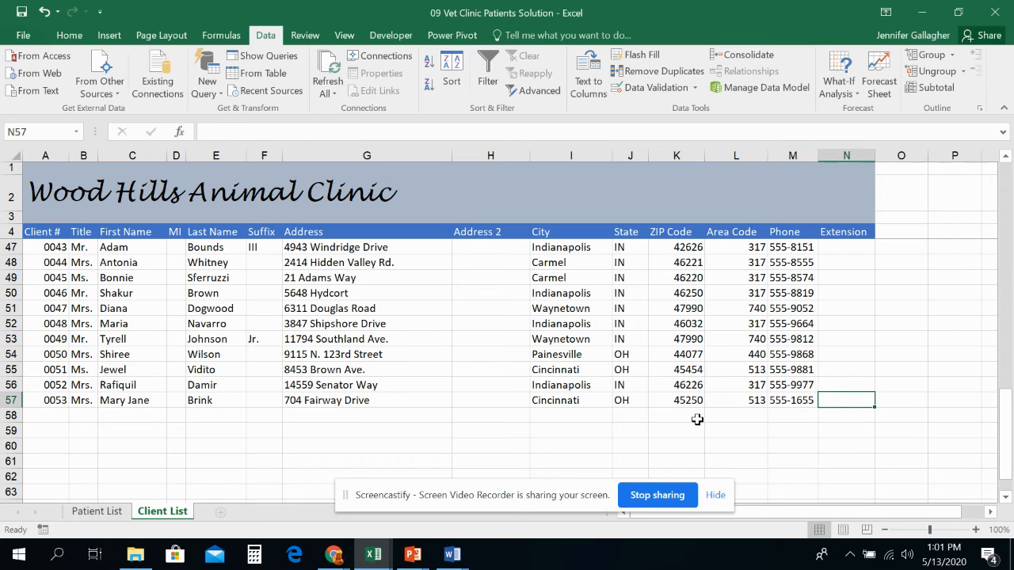
- Save the workbook and select the client table range A4:N57
left_click(16, 14)
left_click_drag(843, 400, 53, 230)
left_click_drag(10, 230, 10, 230)
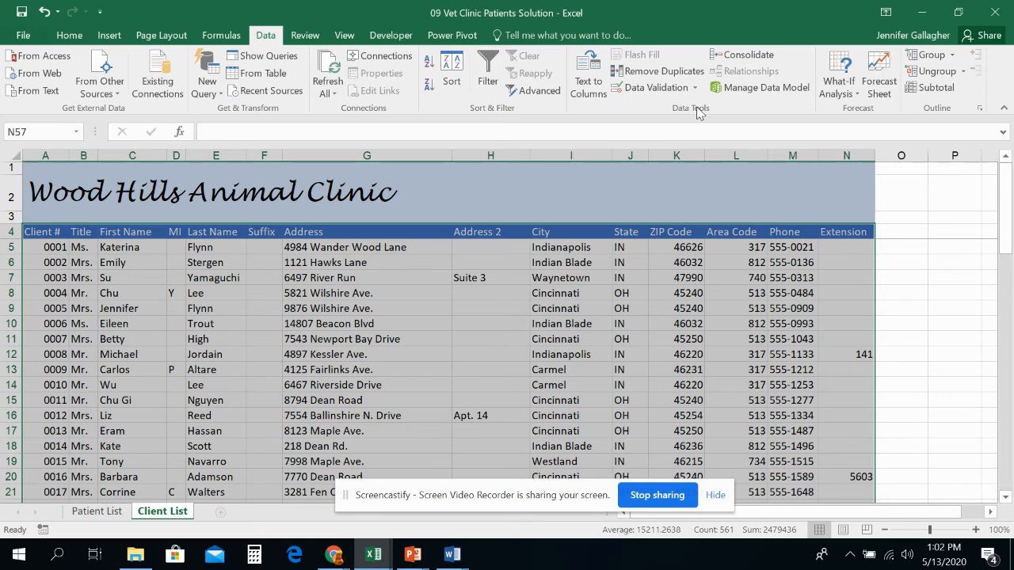
- Remove duplicate rows from the selected range with every column except Client # checked
left_click(662, 71)
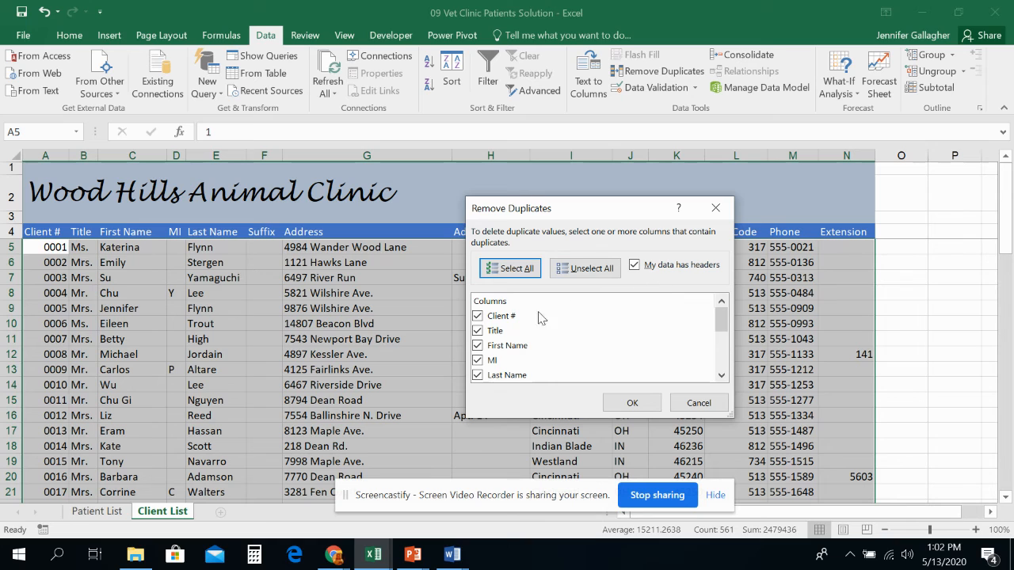
scroll(501, 320, "down", 2)
scroll(501, 320, "up", 3)
left_click_drag(585, 213, 578, 248)
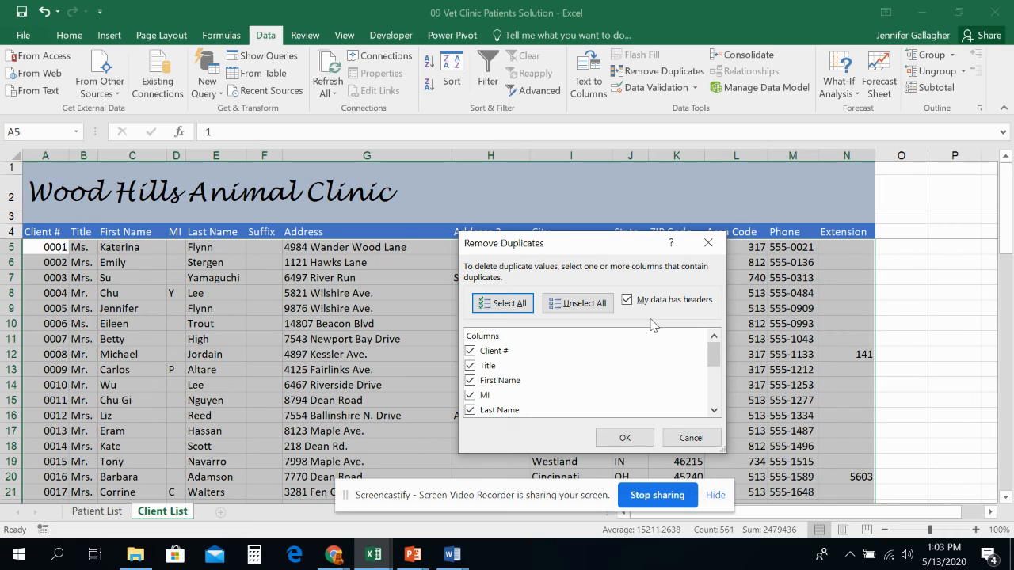
left_click(470, 352)
scroll(520, 388, "down", 3)
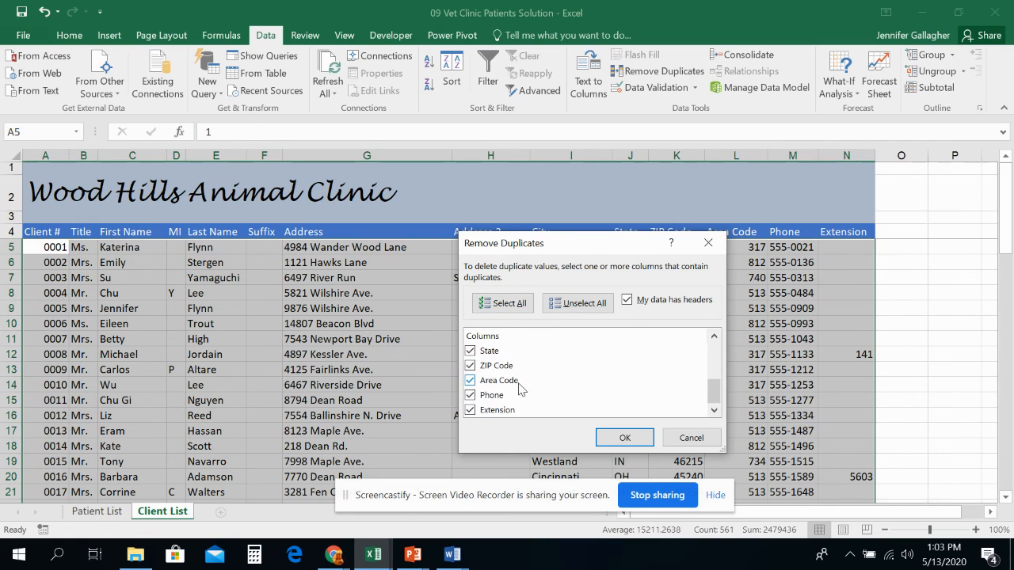
scroll(521, 389, "up", 3)
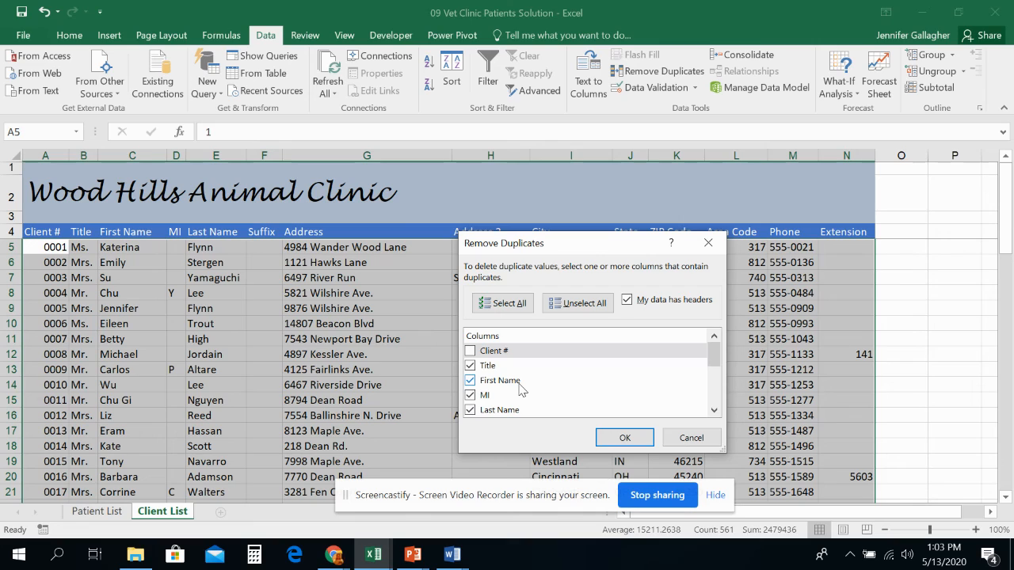
scroll(525, 392, "down", 3)
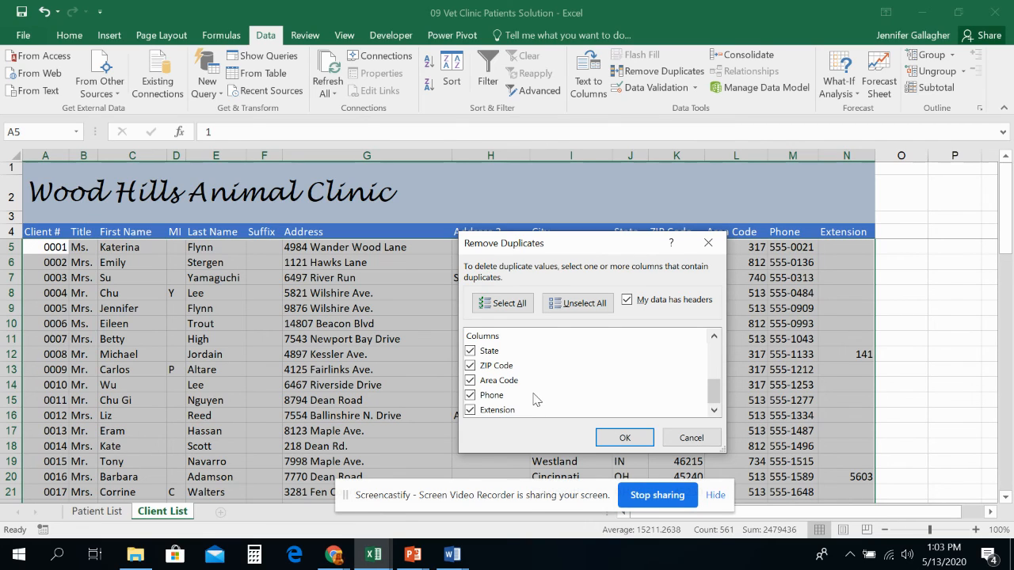
scroll(533, 400, "up", 2)
scroll(527, 388, "up", 2)
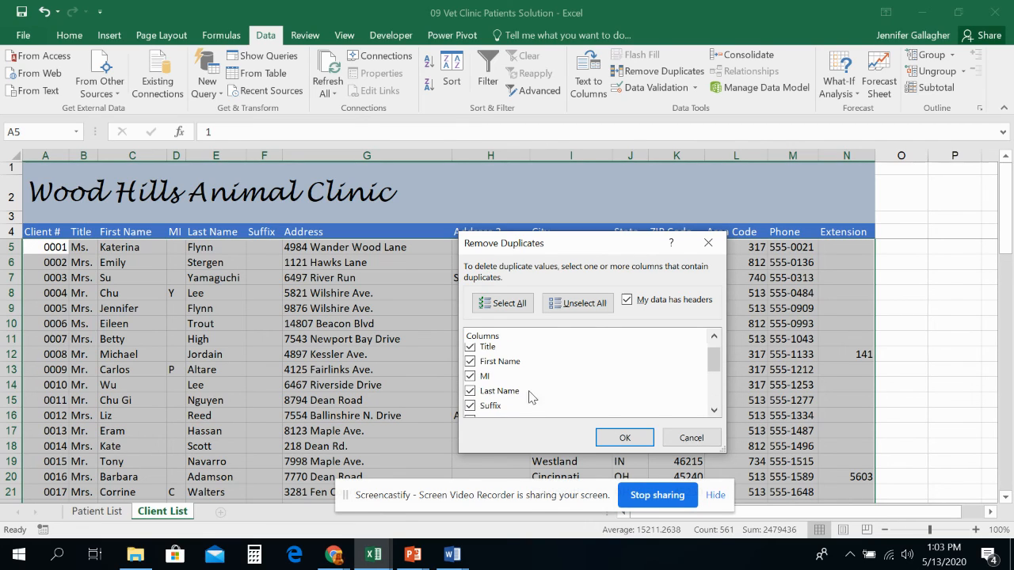
left_click(496, 351)
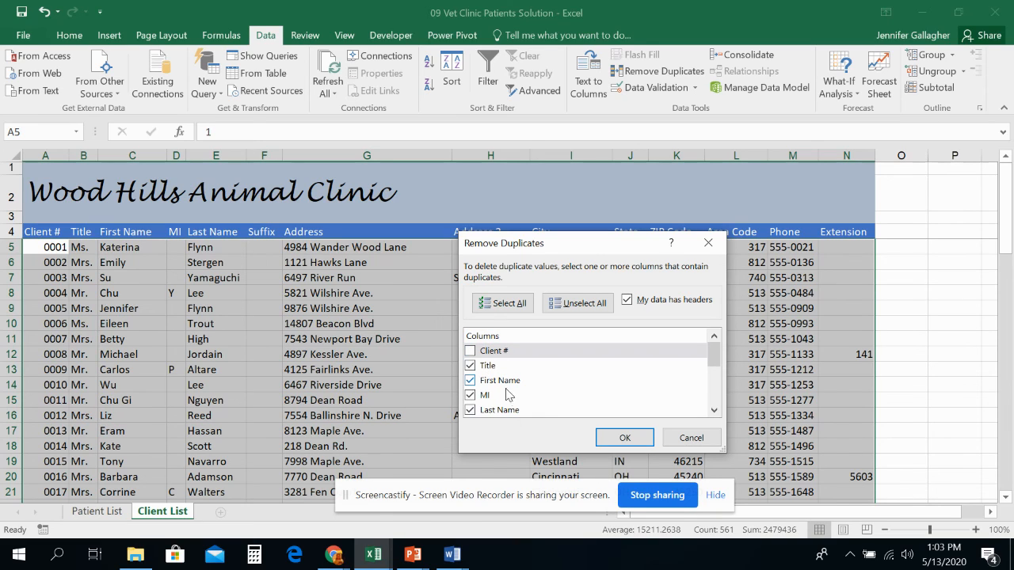
scroll(512, 407, "down", 3)
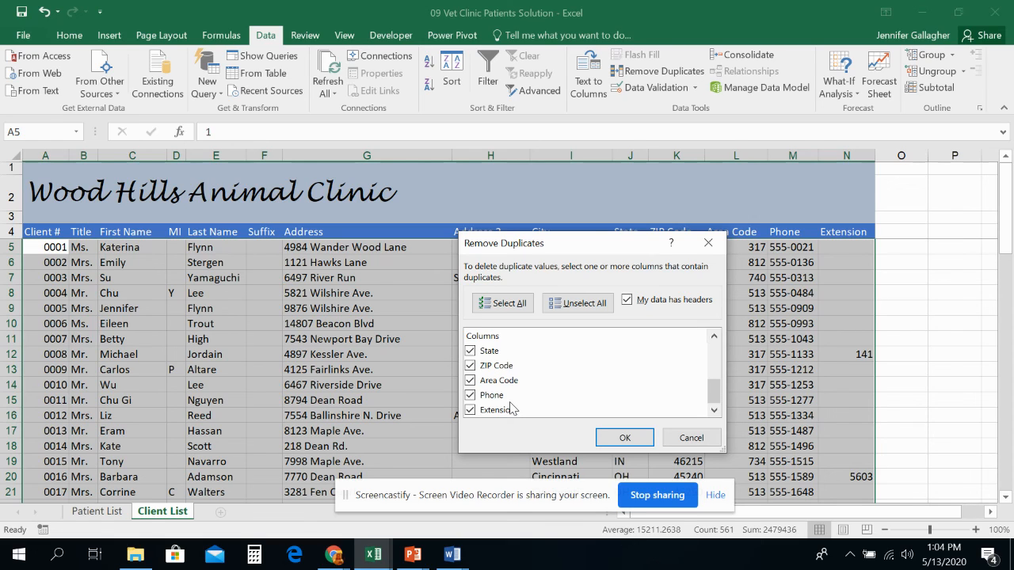
left_click(624, 438)
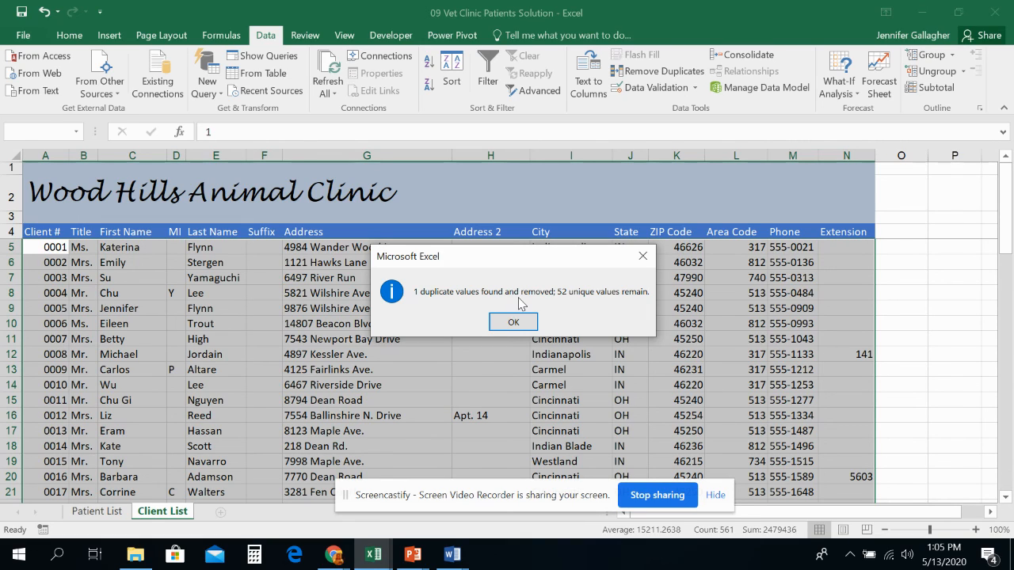
left_click(523, 322)
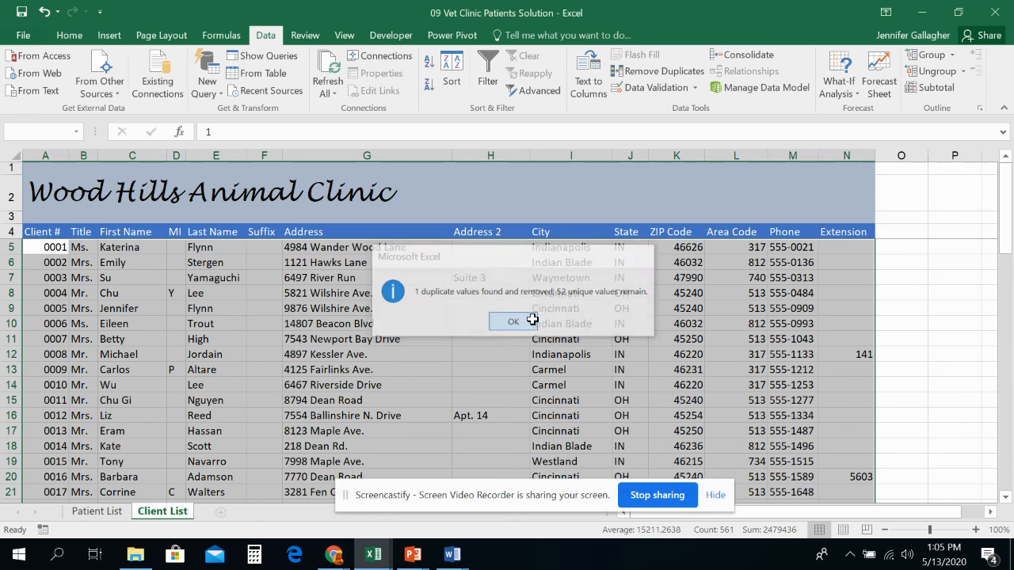
- Undo the duplicate removal and redo it
mouse_move(883, 391)
left_click(45, 12)
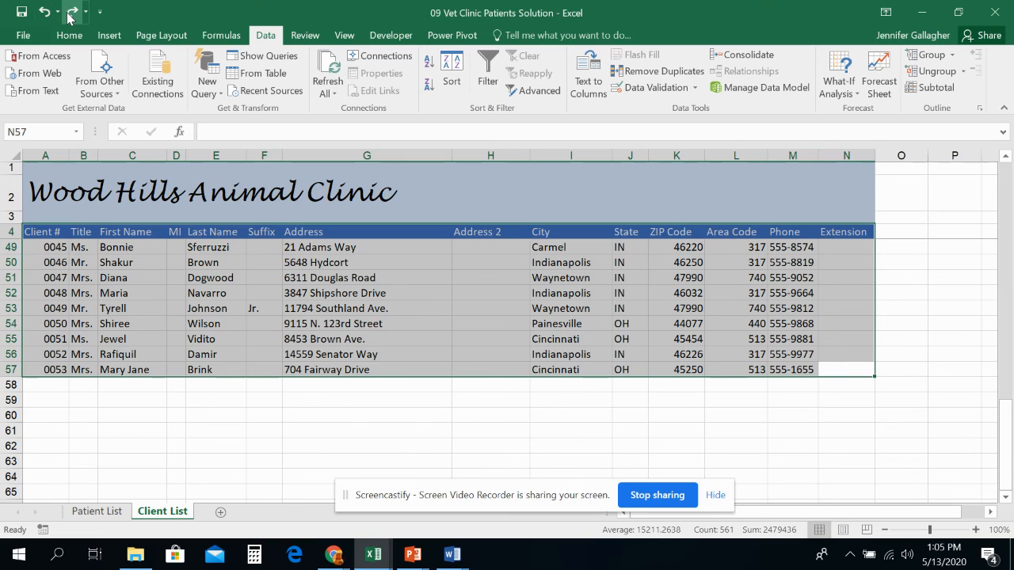
left_click(71, 13)
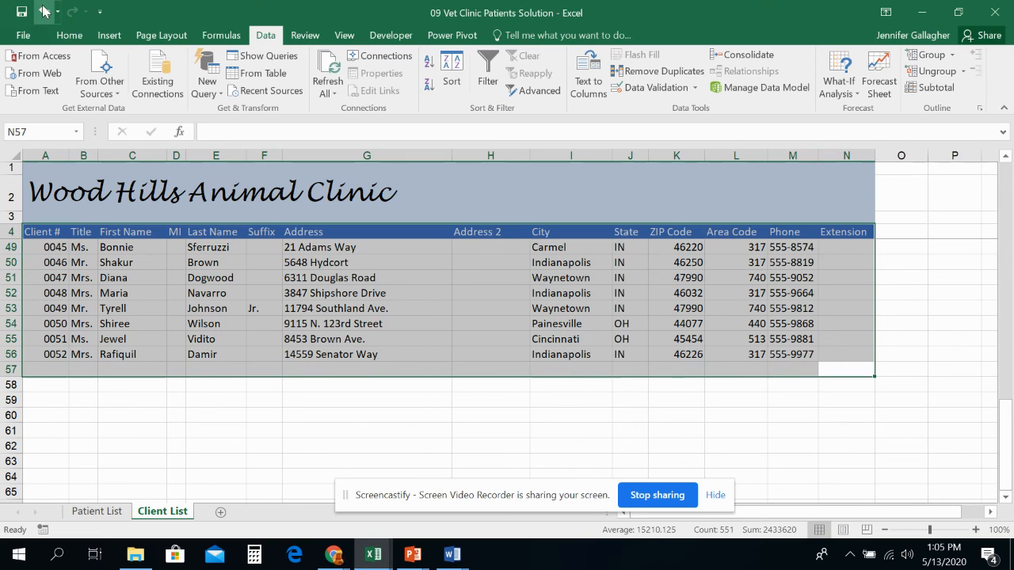